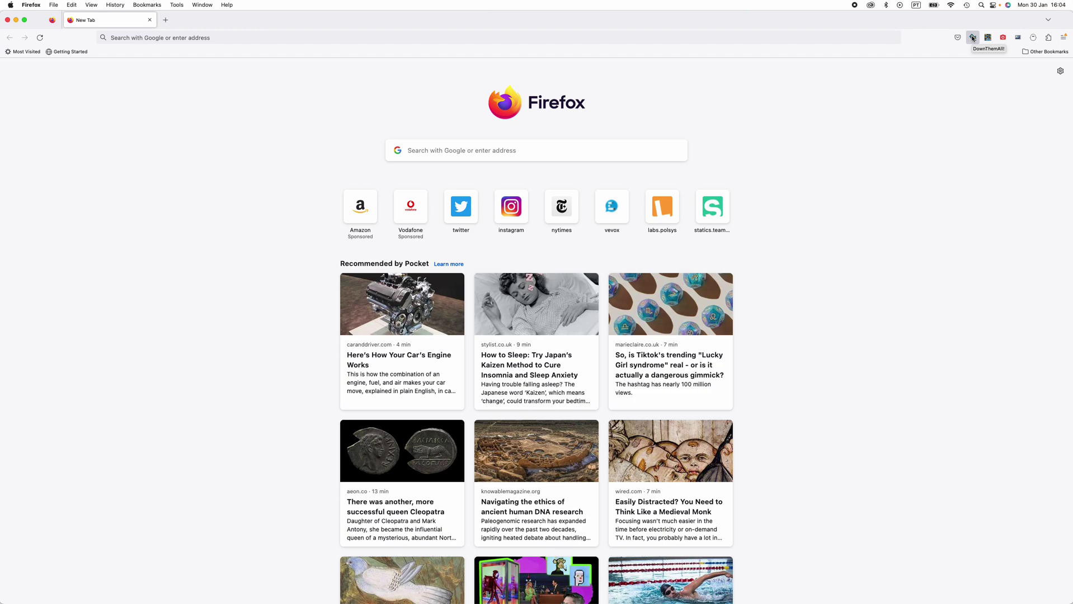
# Open the DownThemAll! manager and remove all downloads from its list.
pyautogui.click(973, 38)
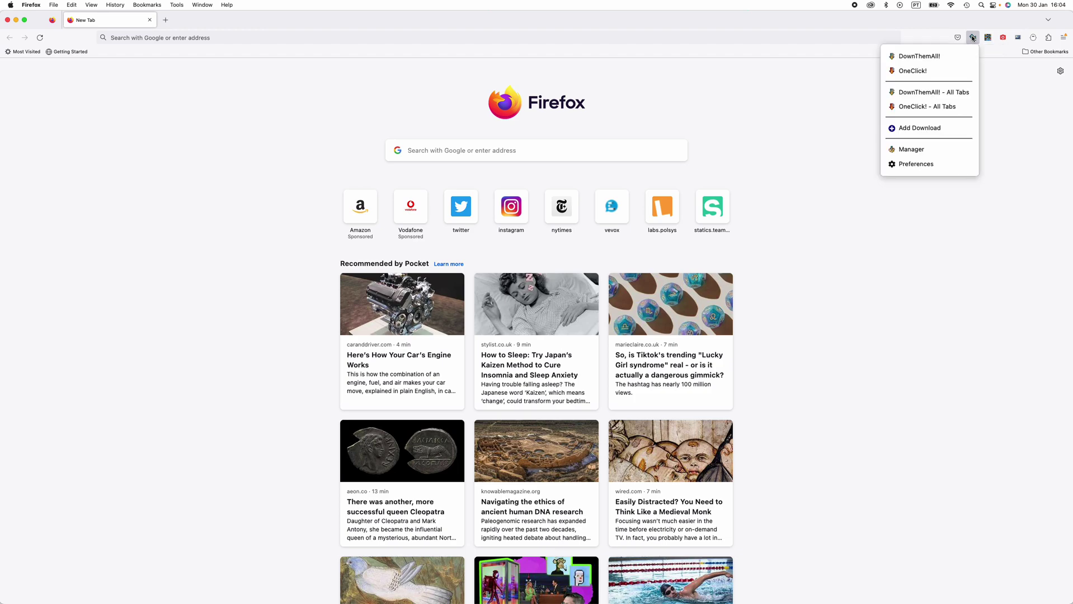
pyautogui.click(929, 154)
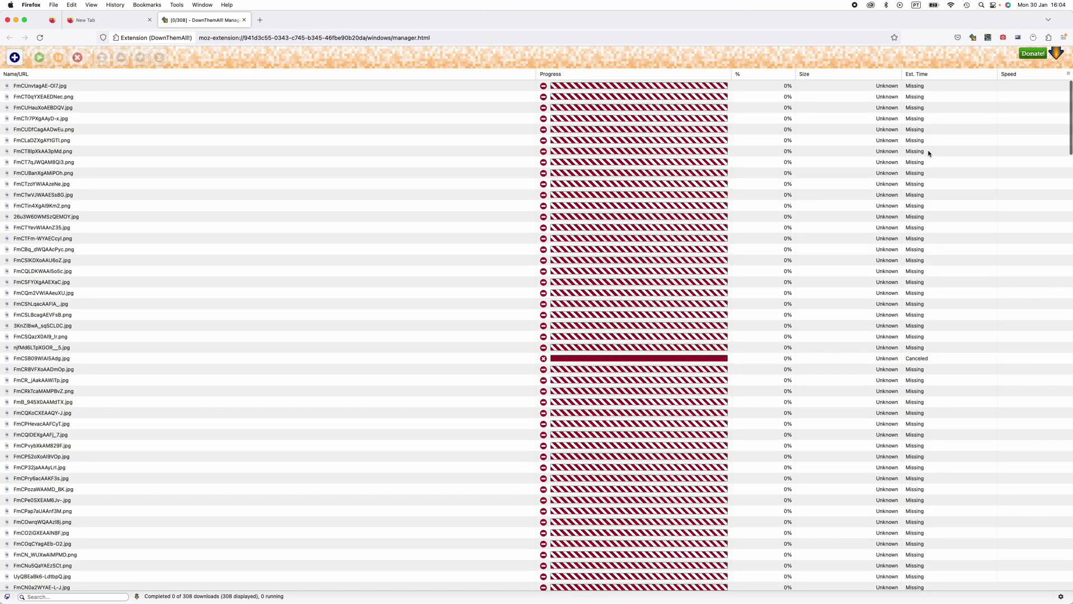
pyautogui.click(284, 97)
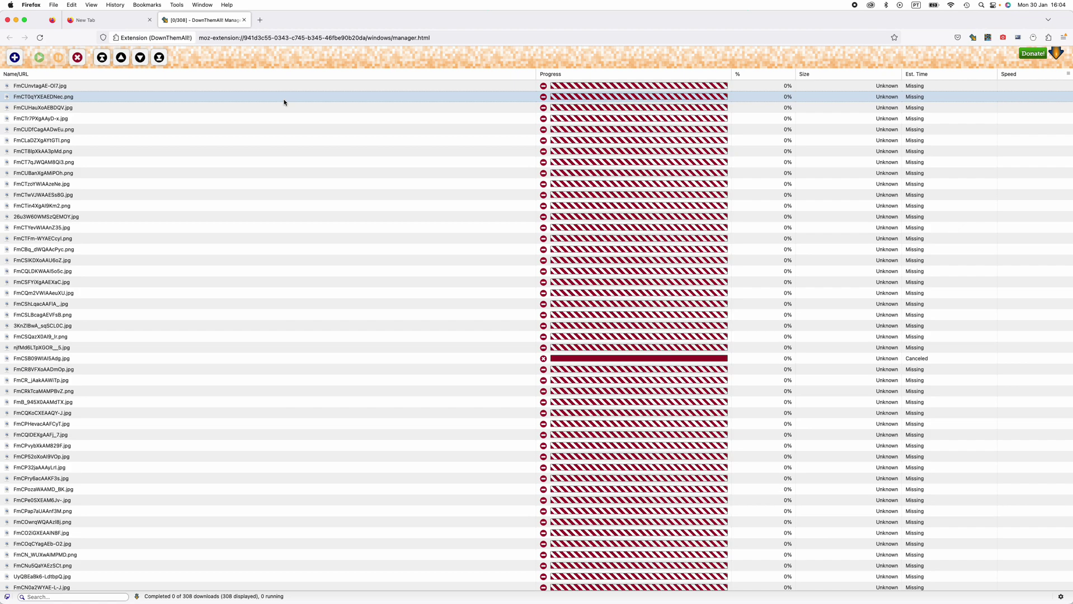
pyautogui.press('super+a')
pyautogui.rightClick(247, 126)
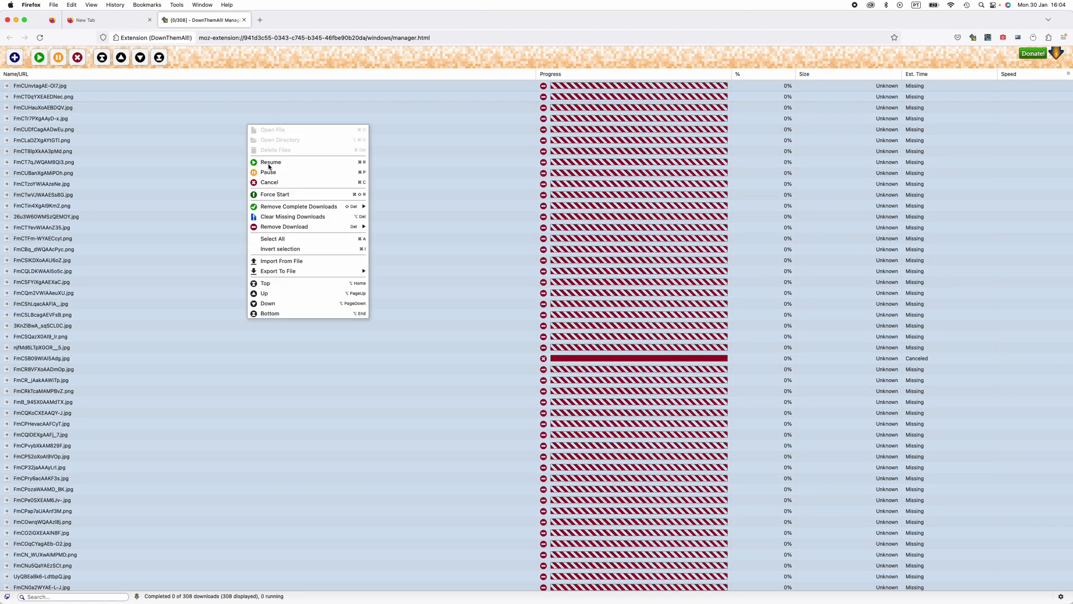
pyautogui.moveTo(286, 228)
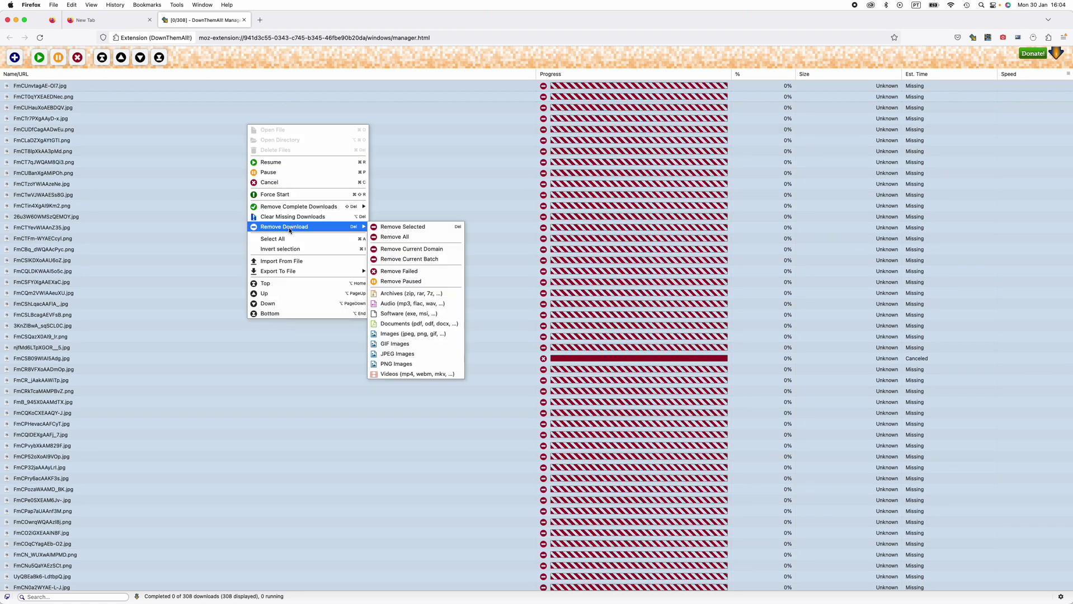
pyautogui.click(397, 237)
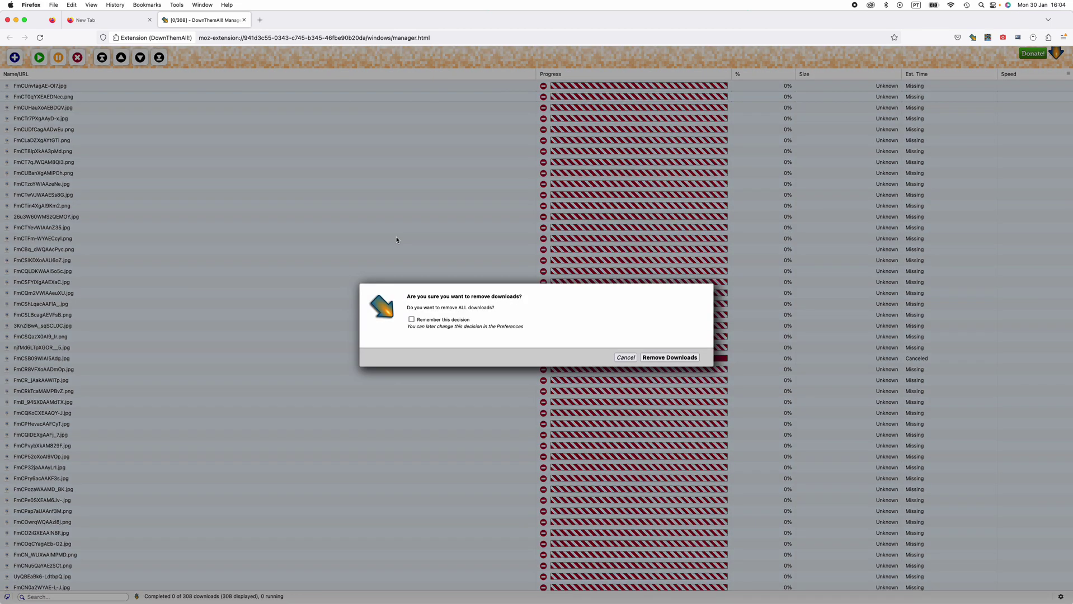
pyautogui.click(695, 357)
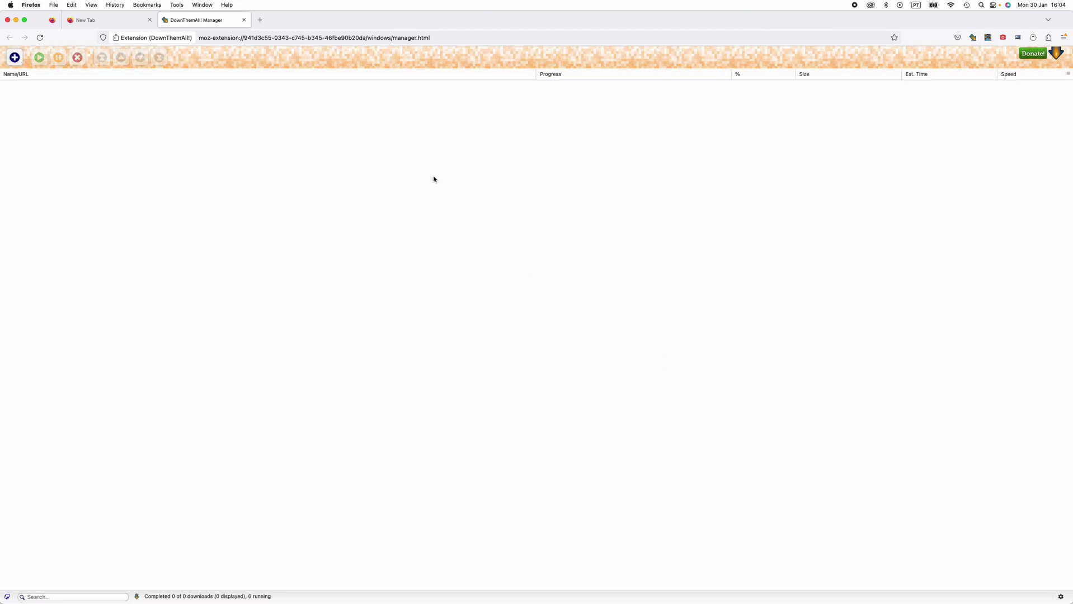
# Import the image links from the imgURLs file in Downloads into the download manager.
pyautogui.rightClick(234, 136)
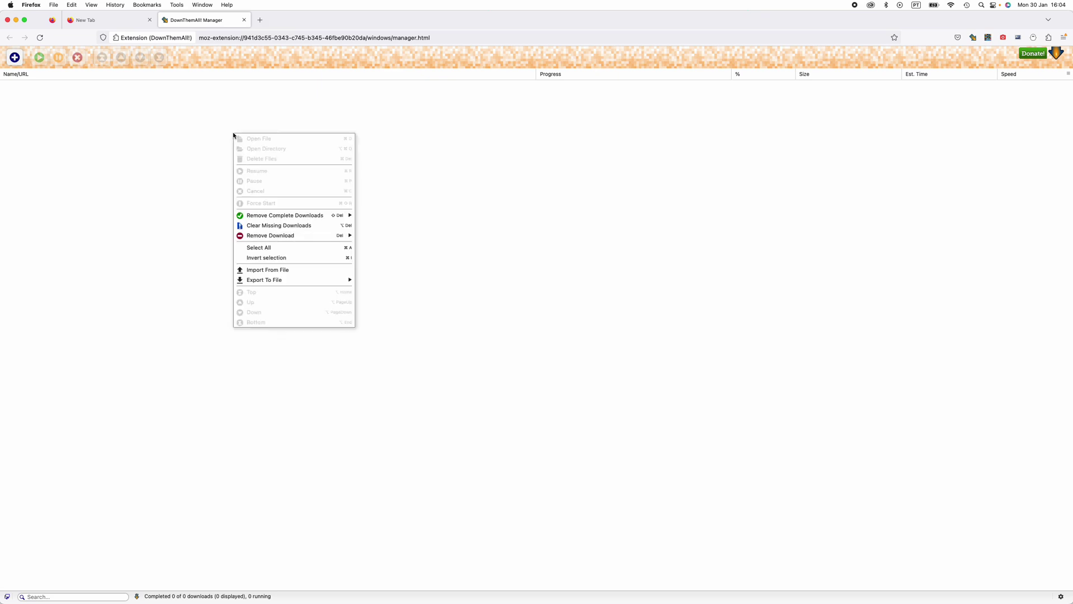
pyautogui.click(302, 273)
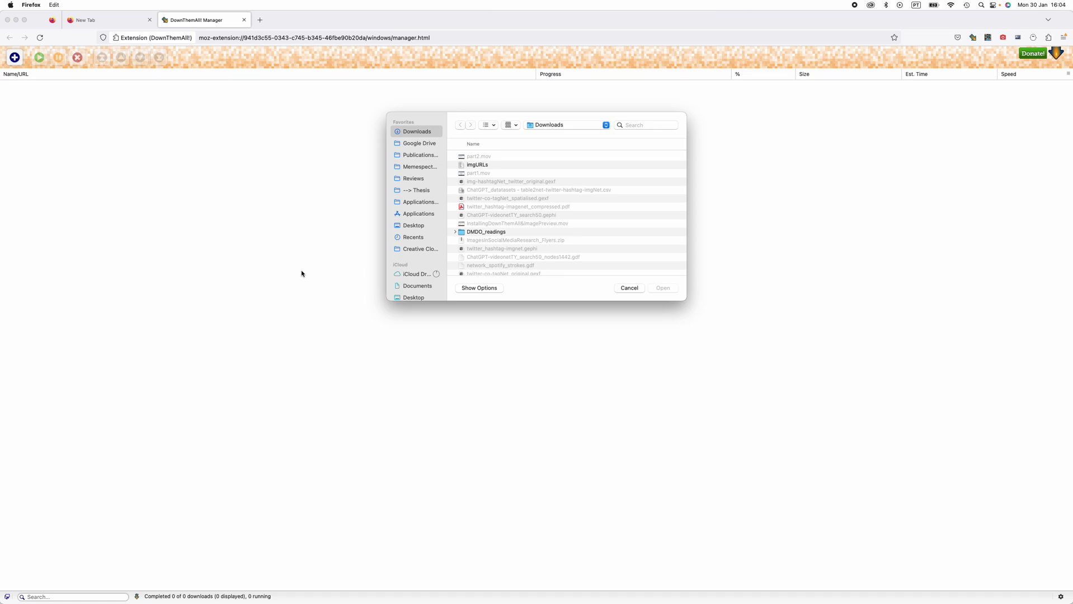
pyautogui.click(479, 166)
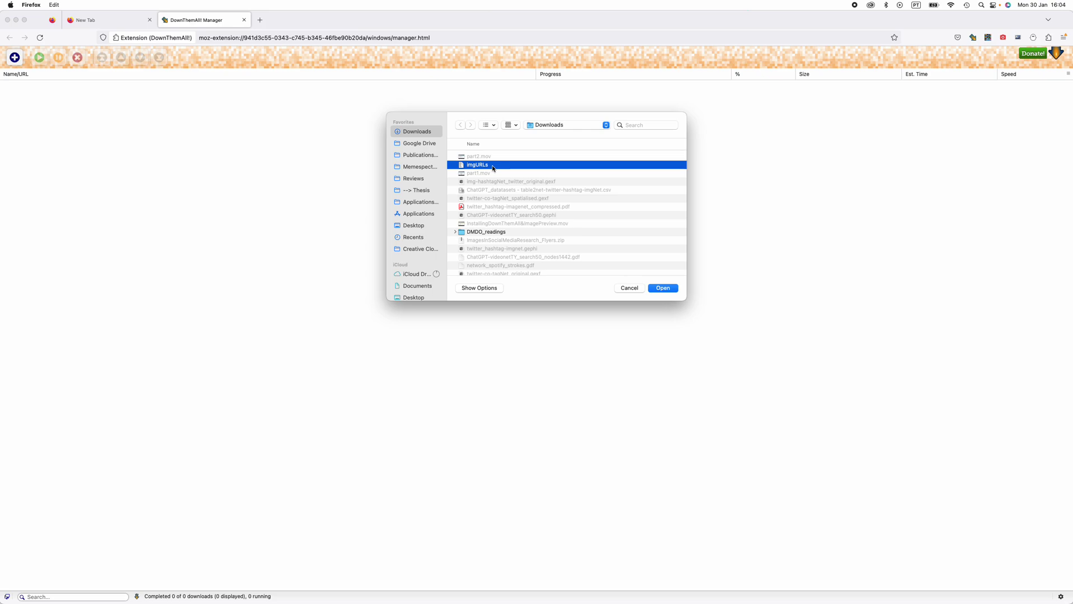
pyautogui.click(663, 288)
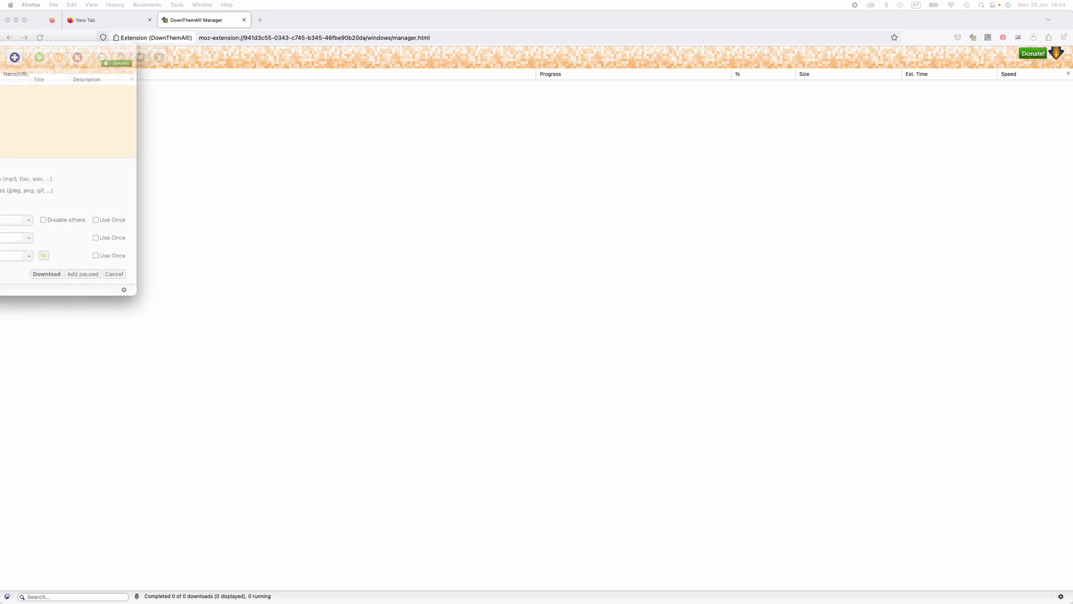
pyautogui.moveTo(275, 65); pyautogui.dragTo(307, 65)
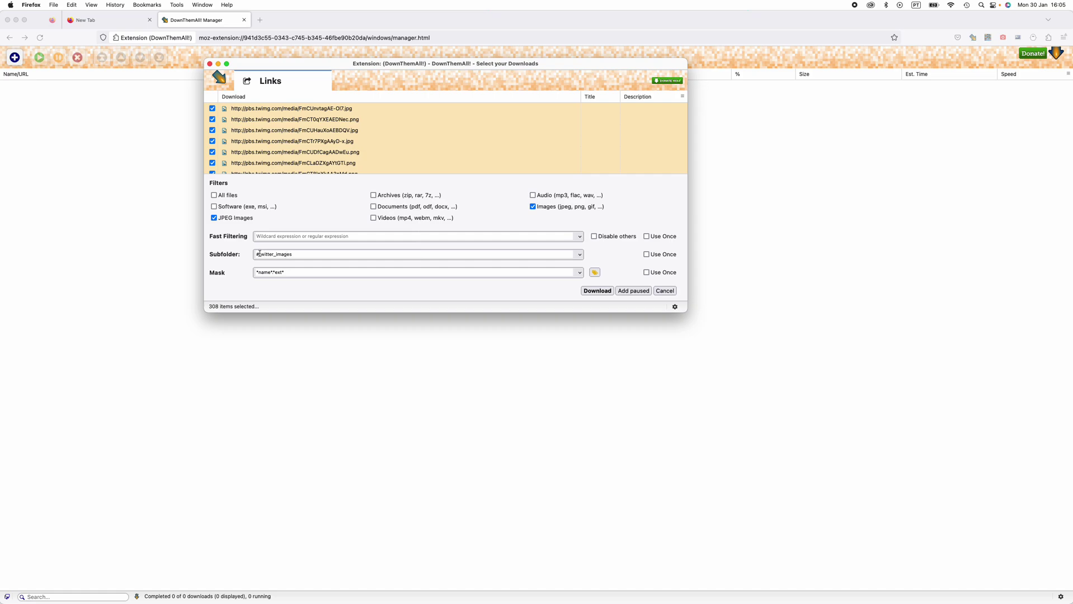
# Set the download subfolder to twitterIMAGES_chatgpt.
pyautogui.press('BackSpace')
pyautogui.click(273, 254)
pyautogui.press('BackSpace')
pyautogui.hotkey('shift', 'End')
pyautogui.write('IM')
pyautogui.write('AGES_ch')
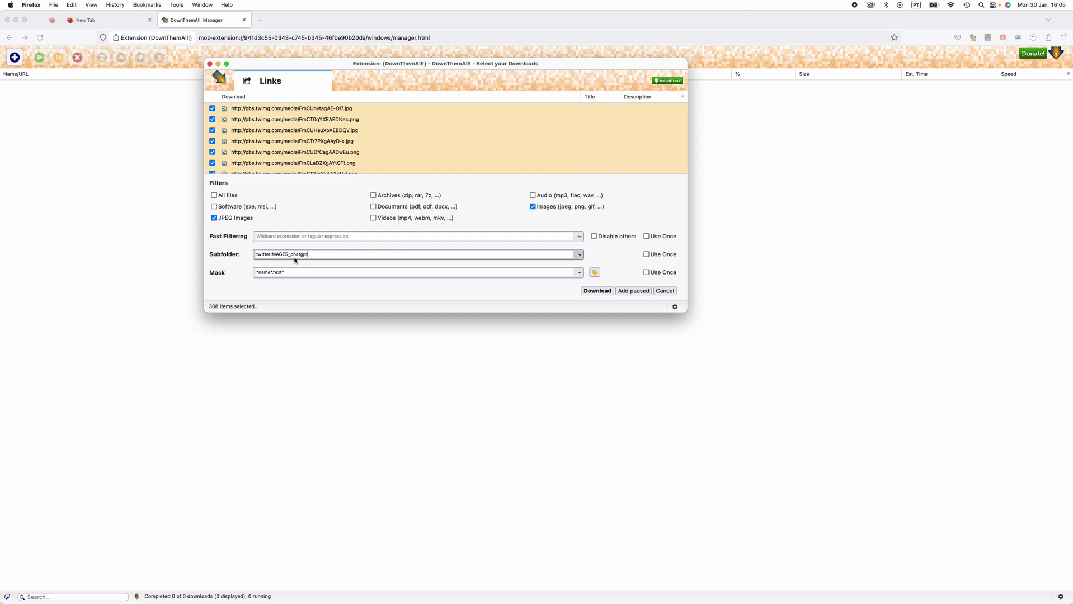
# Switch to Chrome and consult the table of DownThemAll masks per platform in the Digital Methods: Networks document.
pyautogui.hotkey('ctrl', 'Left')
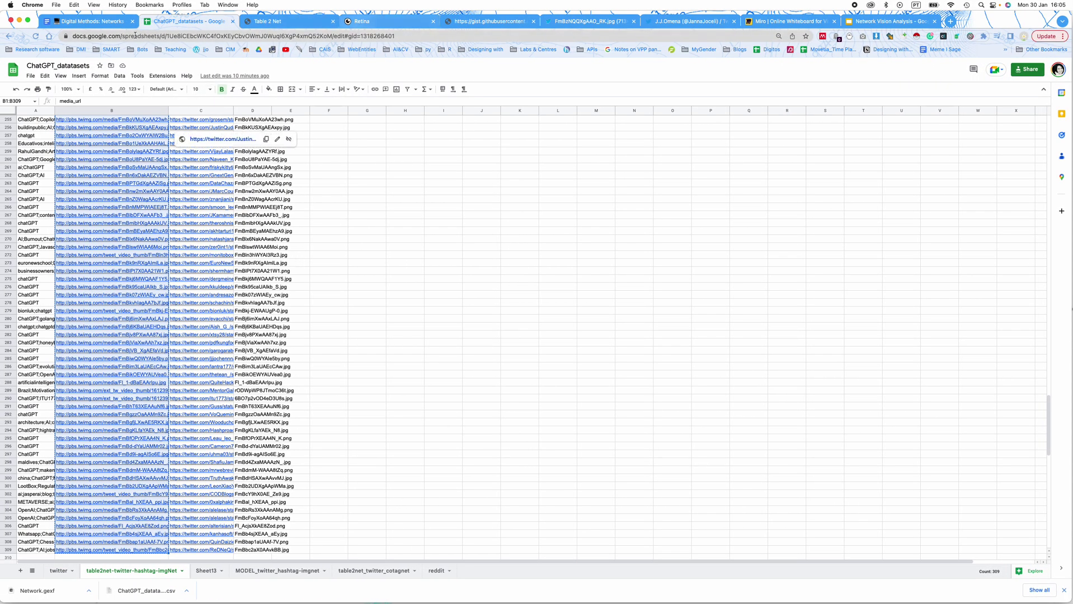
pyautogui.click(96, 26)
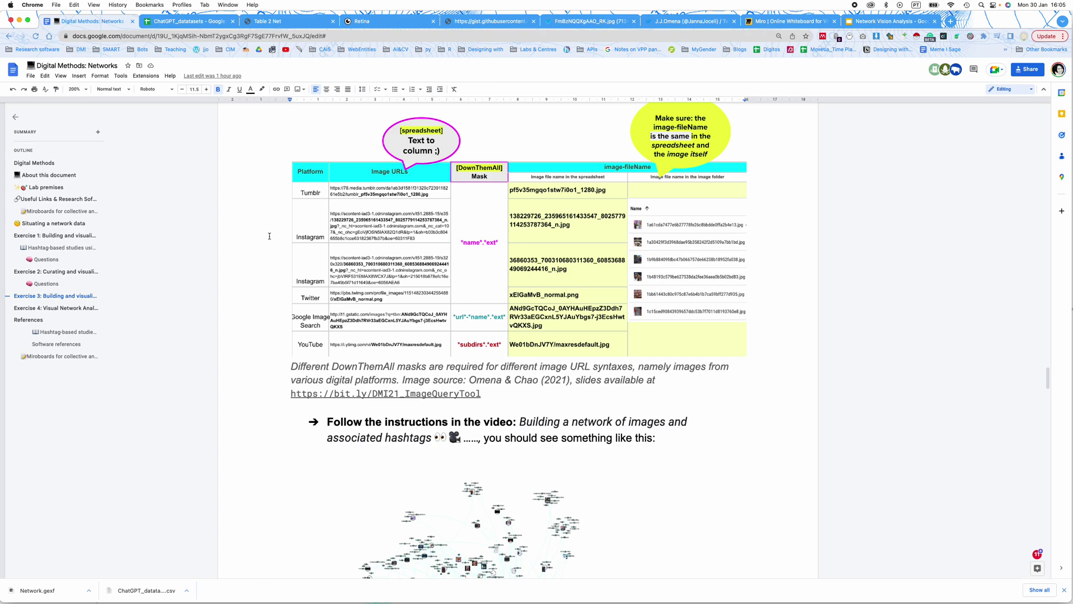
pyautogui.scroll(10, 269, 236)
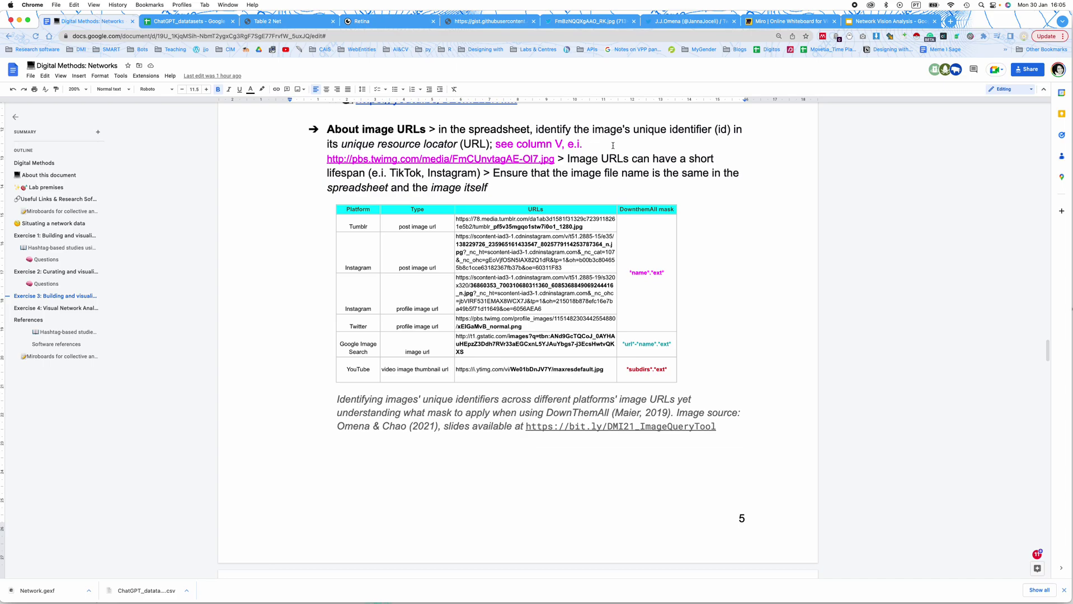
# Return to Firefox, start downloading the selected images, and inspect the failed items in the download list.
pyautogui.press('super+Tab')
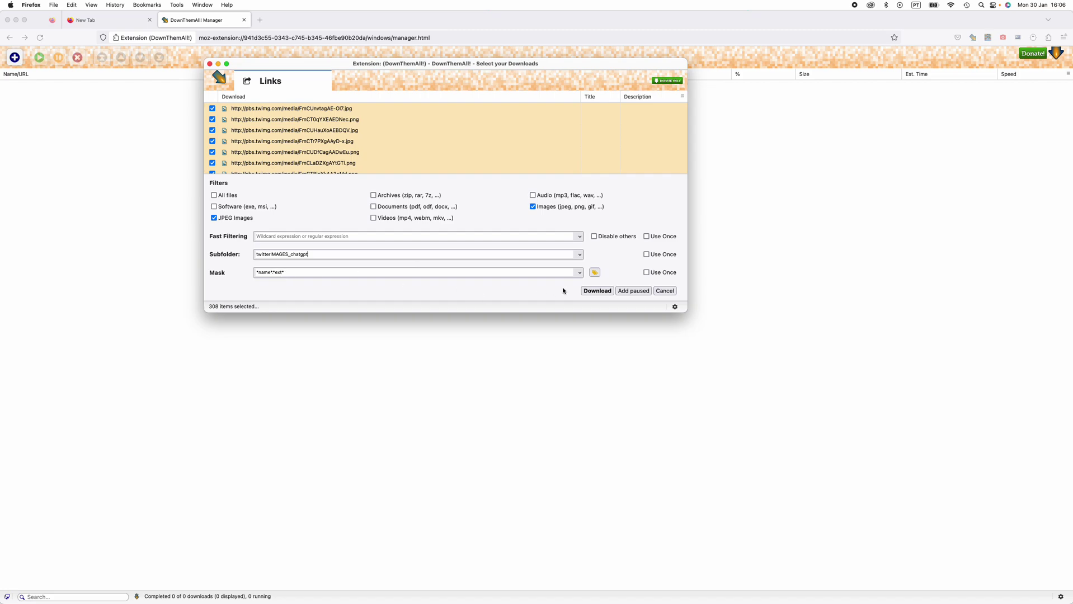
pyautogui.click(598, 291)
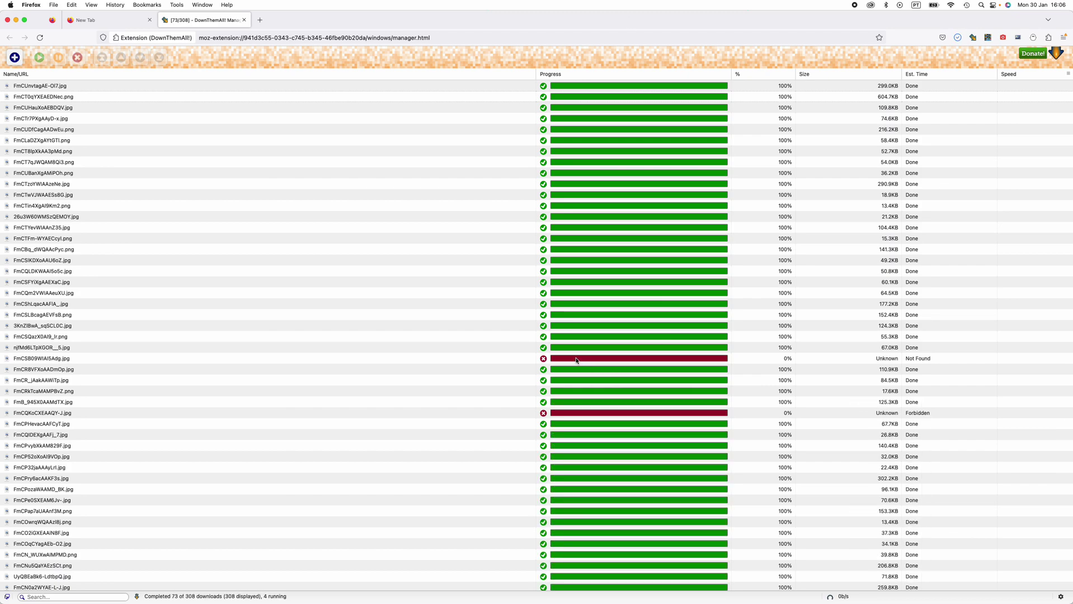
pyautogui.click(65, 361)
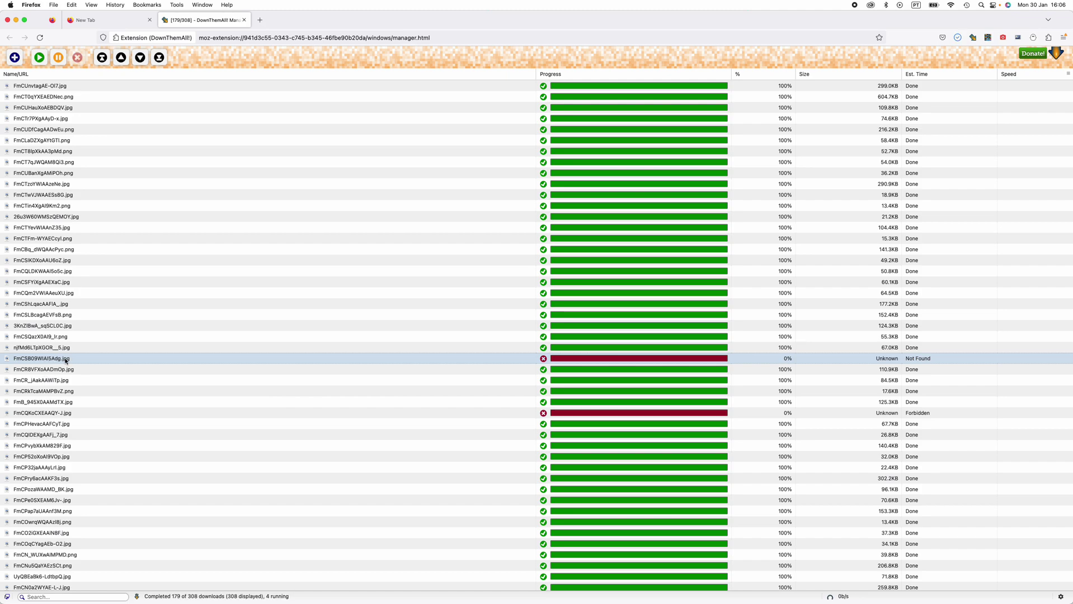
pyautogui.click(460, 415)
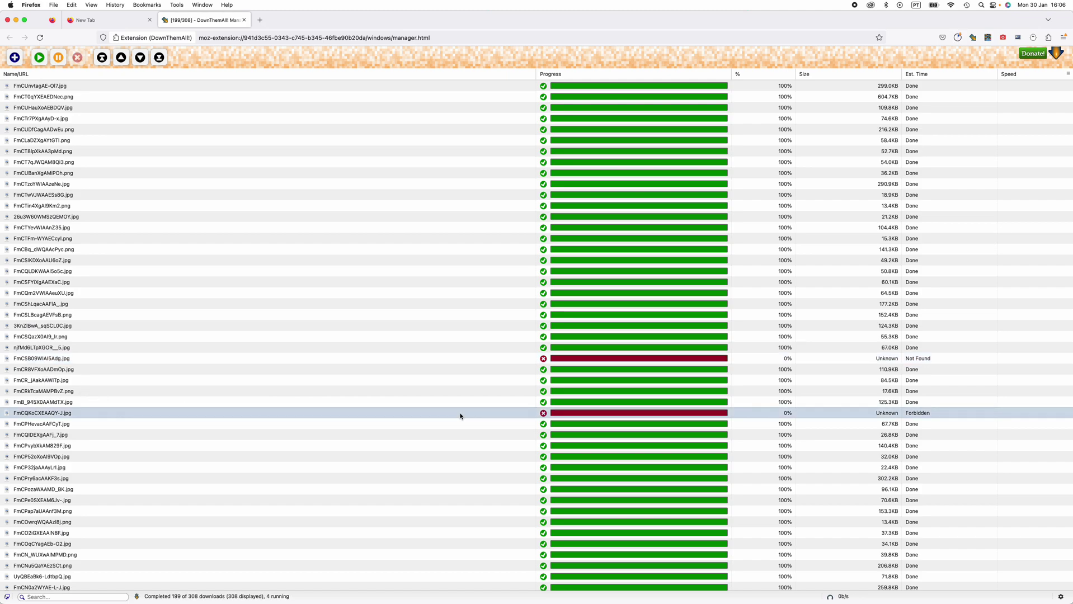
pyautogui.scroll(-15, 460, 416)
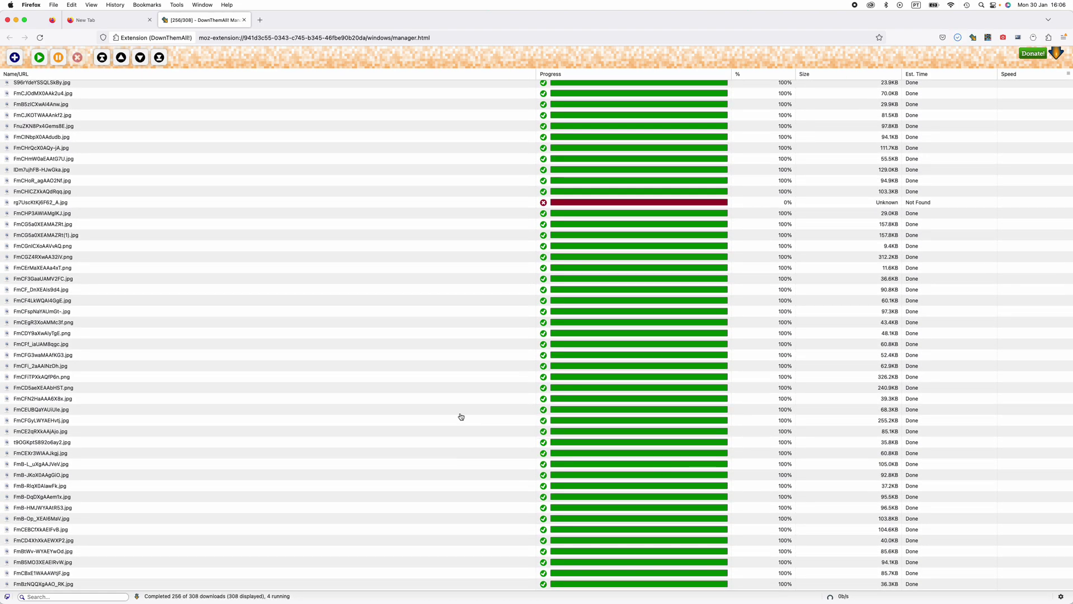
# Switch to Finder, open the twitterIMAGES_chatgpt folder in Downloads, and preview the downloaded images one after another.
pyautogui.hotkey('ctrl', 'Left')
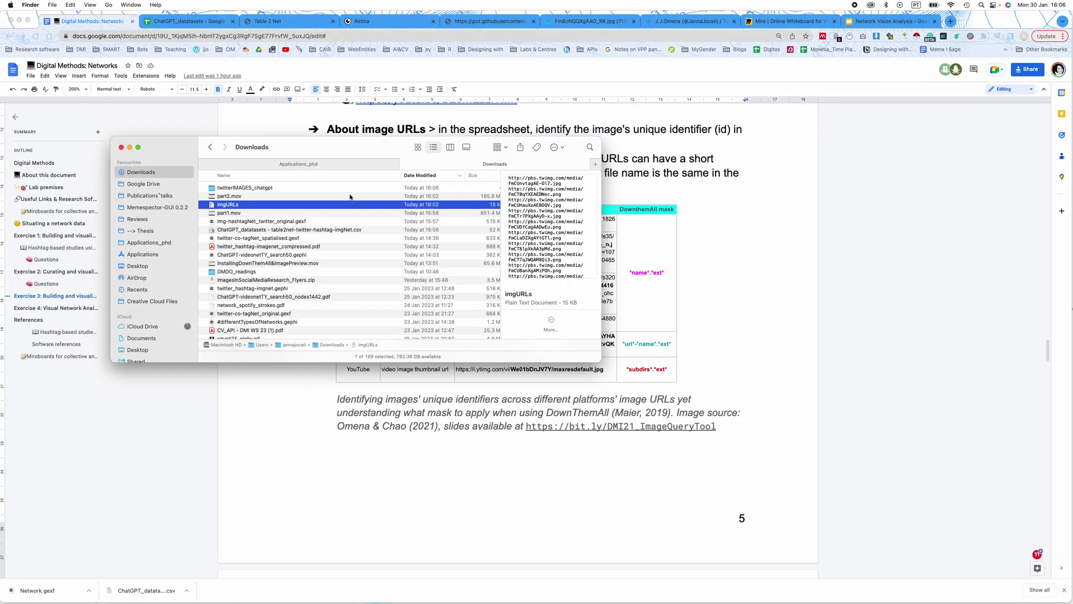
pyautogui.click(256, 189)
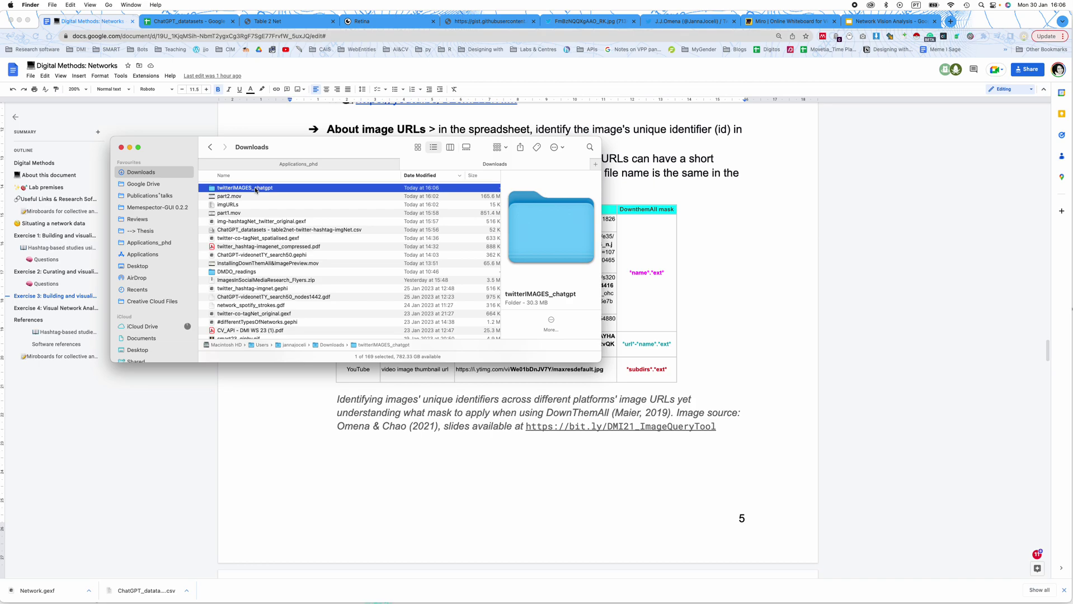
pyautogui.doubleClick(255, 189)
pyautogui.click(255, 190)
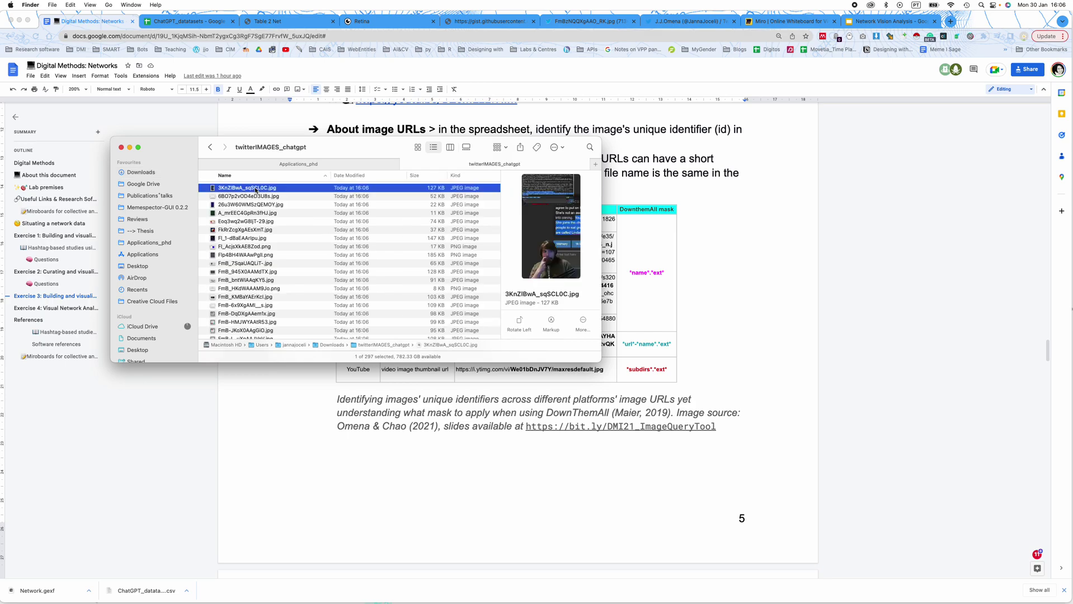
pyautogui.press('Down')
pyautogui.press('Down')
pyautogui.press('Down')
pyautogui.press('Down')
pyautogui.press('Down')
pyautogui.press('Down')
pyautogui.press('Down')
pyautogui.press('Down')
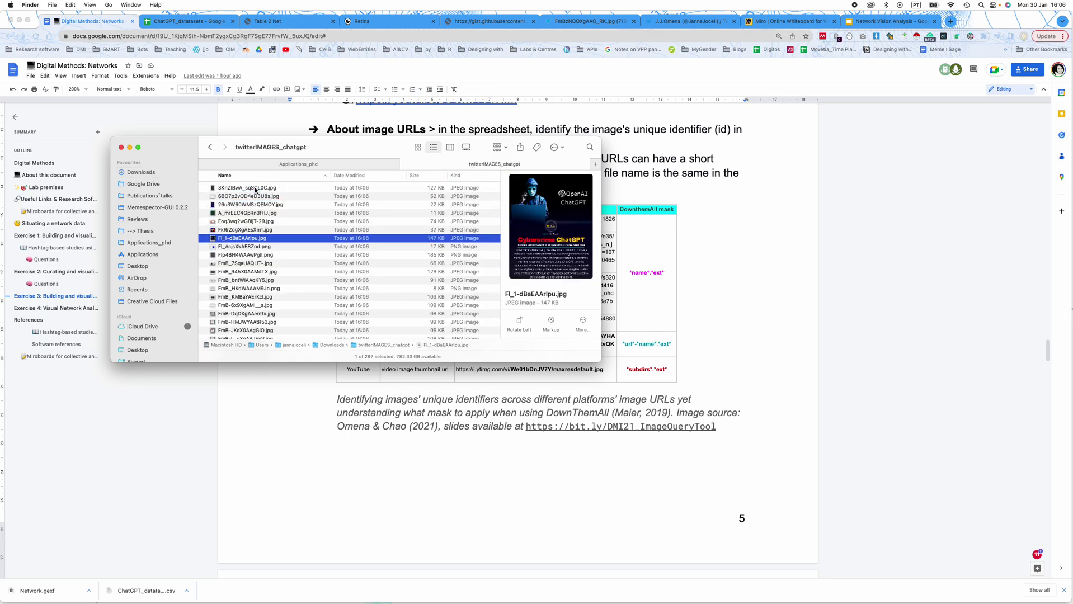
pyautogui.press('Down')
pyautogui.press('Down')
pyautogui.press('Down')
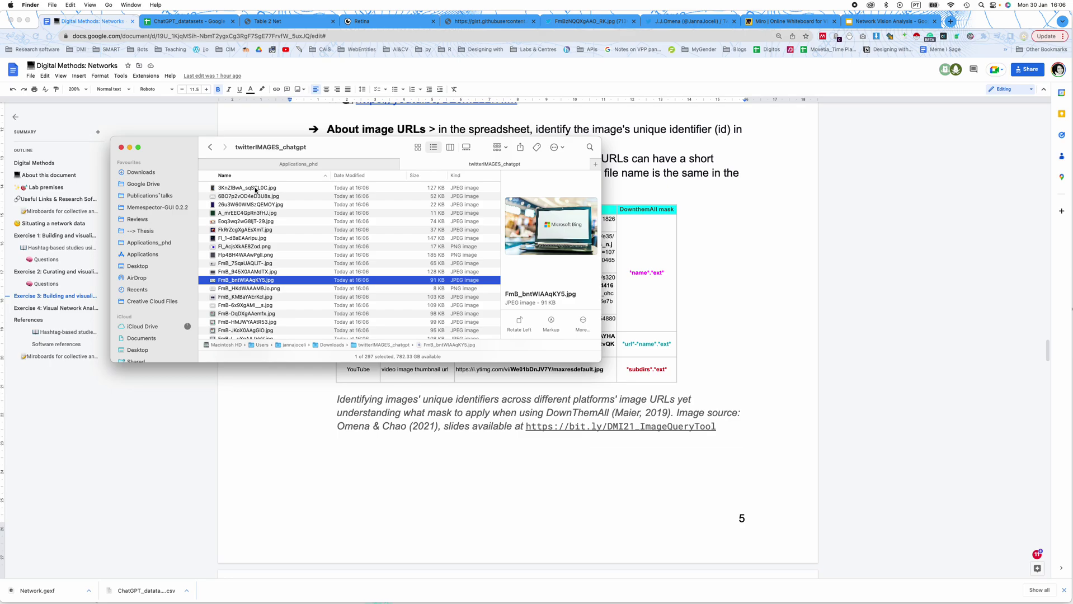
# Switch to Firefox and review the General, Filters and Network preferences of DownThemAll!, then return to the image folder.
pyautogui.press('super+Tab')
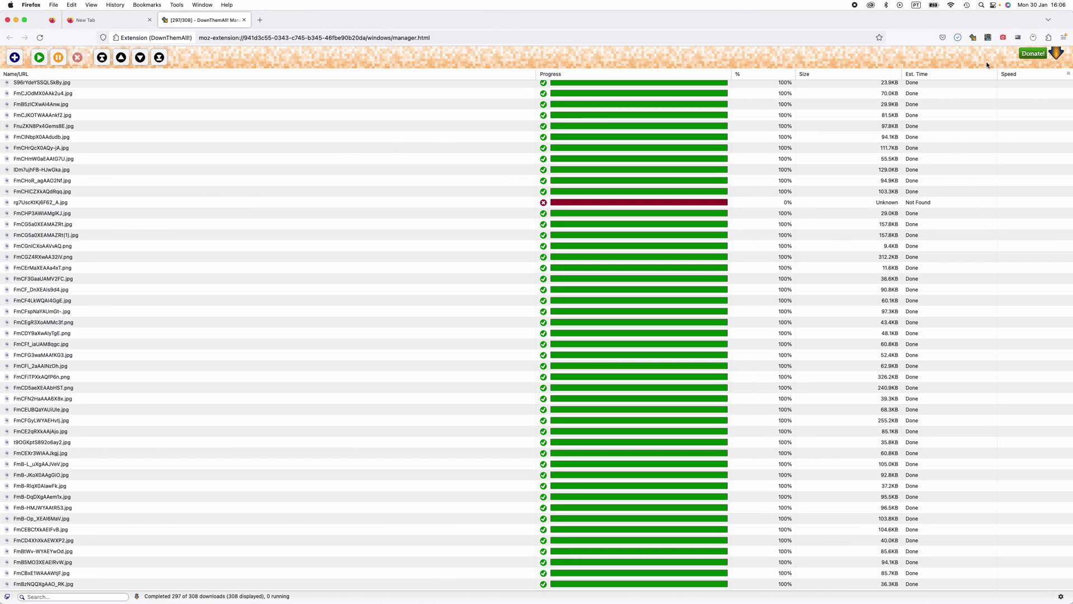
pyautogui.rightClick(974, 39)
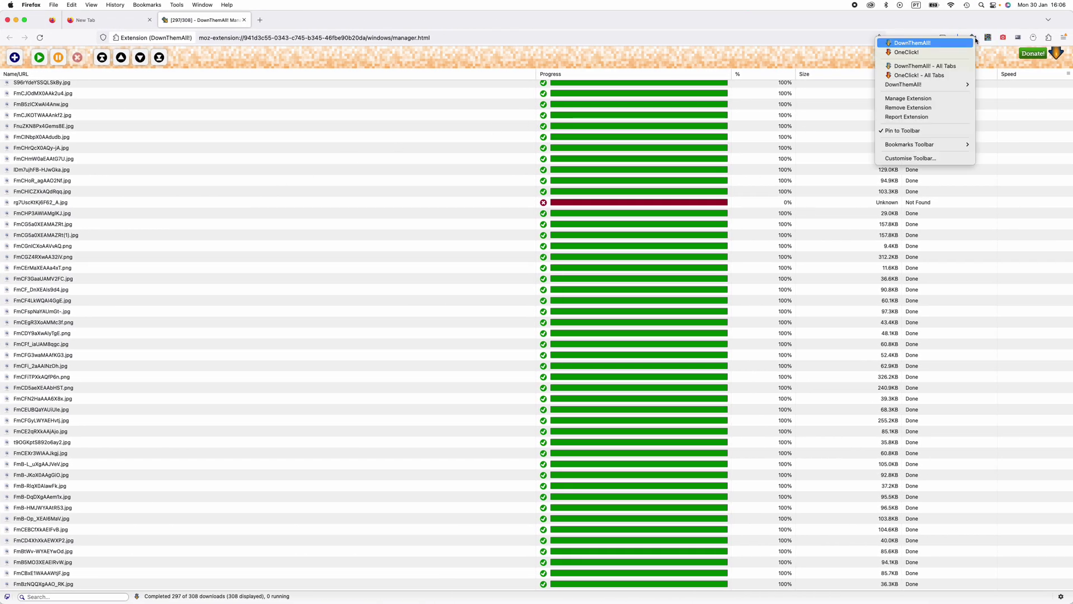
pyautogui.moveTo(931, 147)
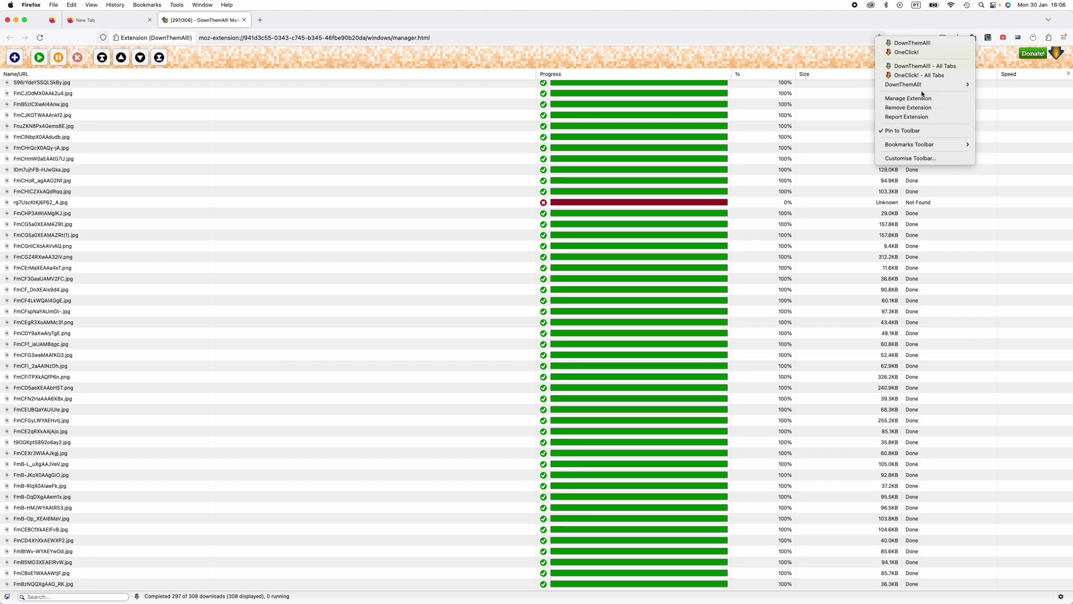
pyautogui.moveTo(922, 89)
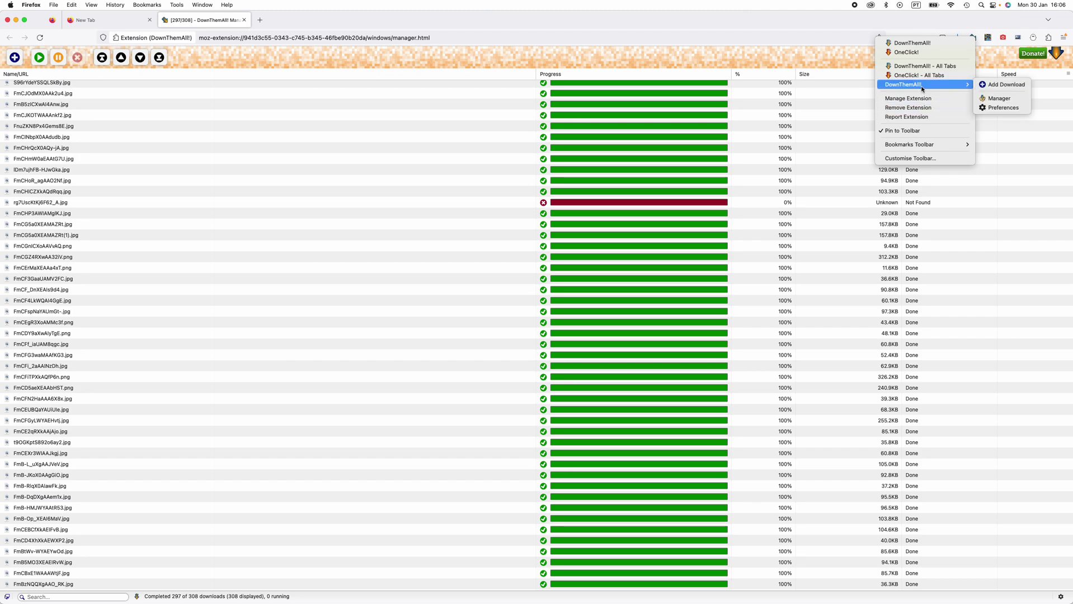
pyautogui.click(1009, 107)
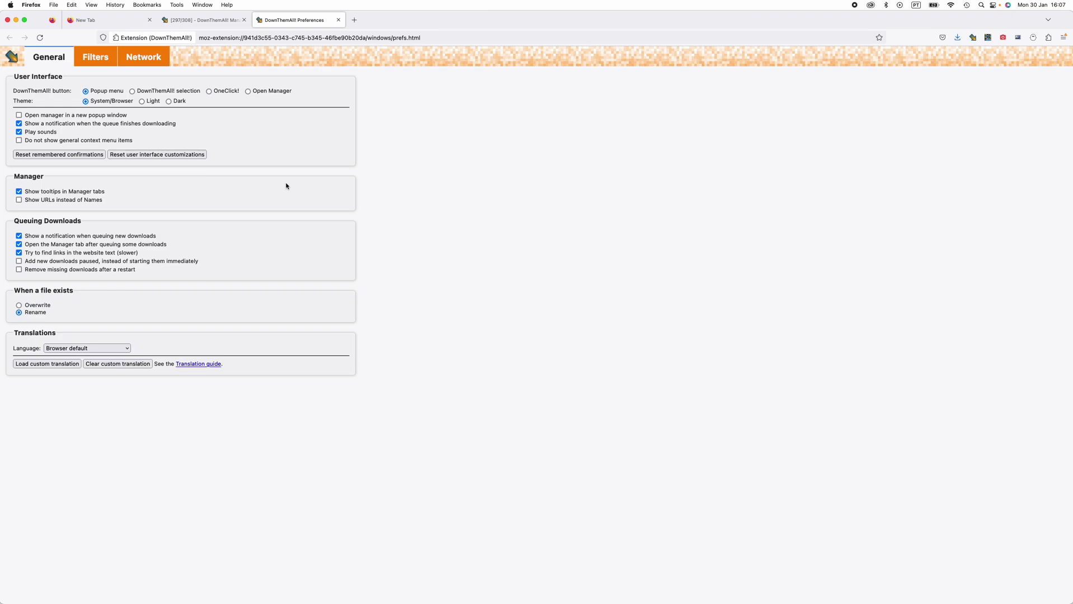
pyautogui.click(92, 58)
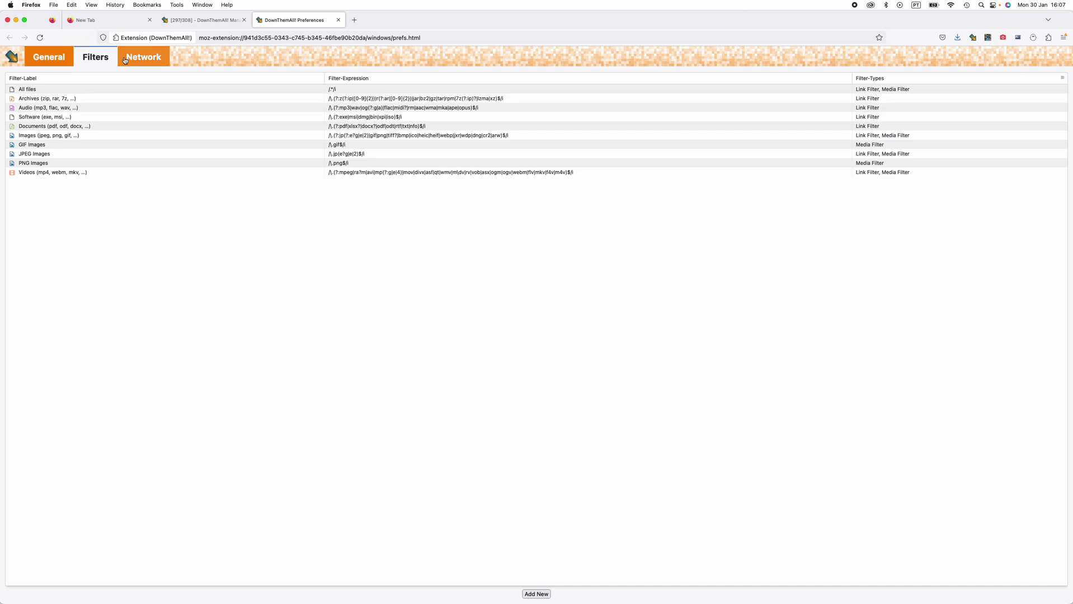
pyautogui.click(144, 58)
pyautogui.click(44, 59)
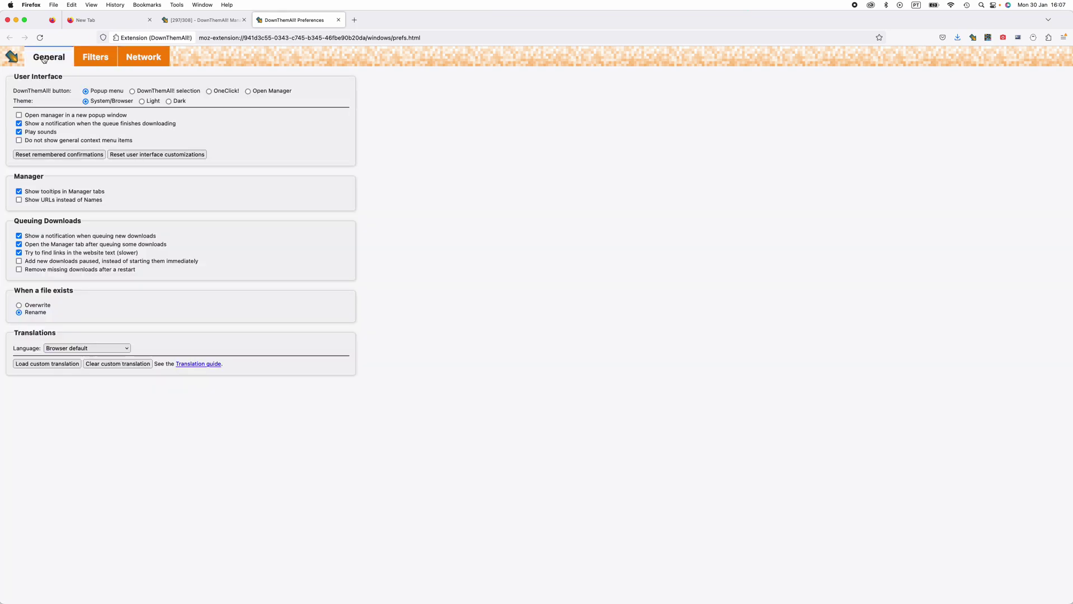
pyautogui.click(212, 22)
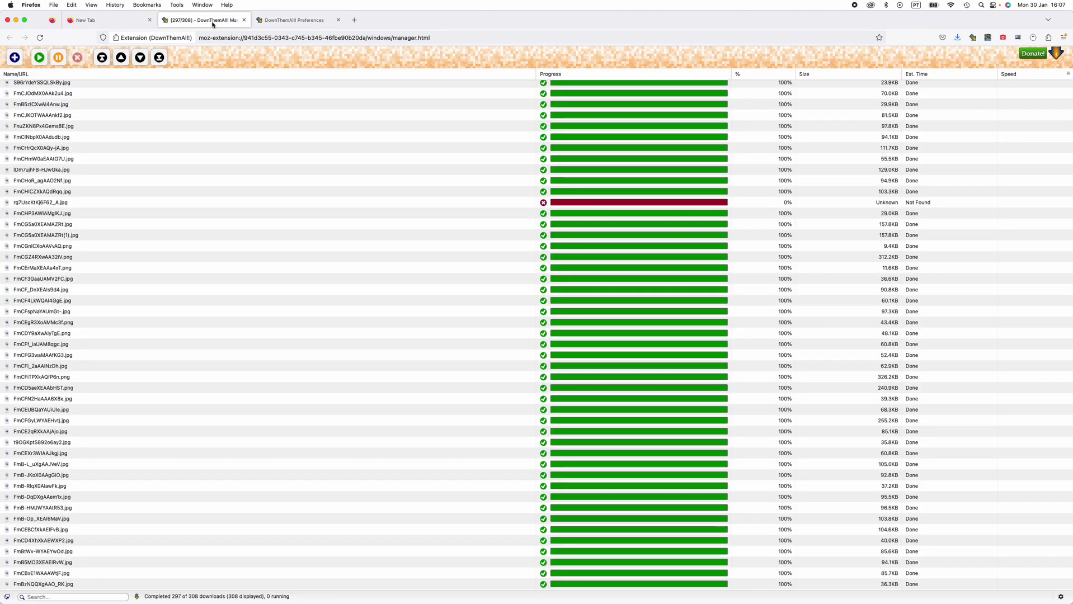
pyautogui.press('super+Tab')
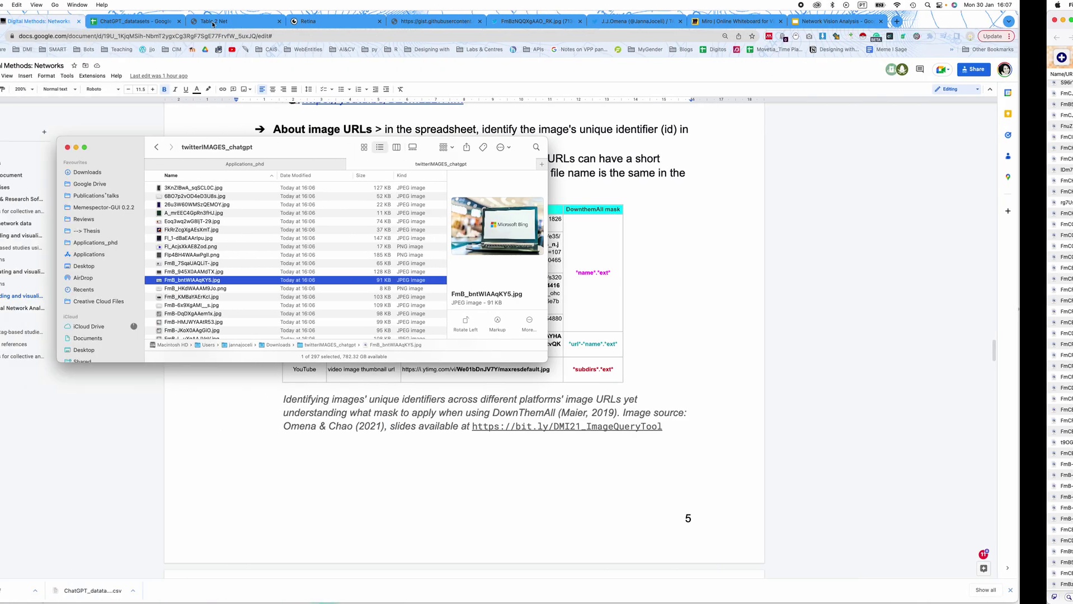
# Preview further downloaded images in the twitterIMAGES_chatgpt folder one by one, going back over a few of them.
pyautogui.press('Down')
pyautogui.press('Down')
pyautogui.press('Down')
pyautogui.press('Down')
pyautogui.press('Down')
pyautogui.press('Down')
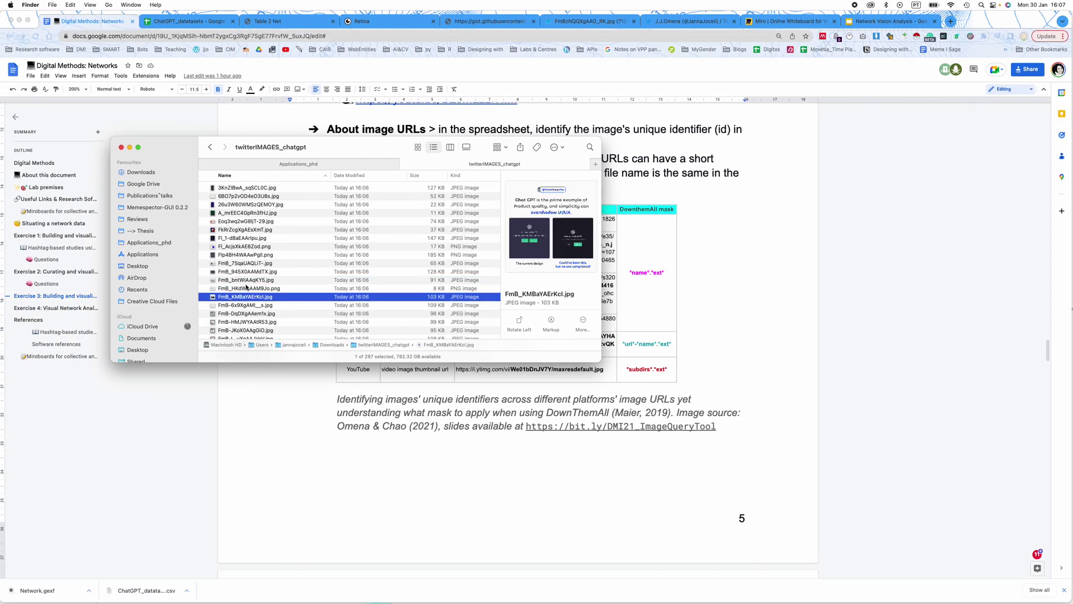
pyautogui.press('Down')
pyautogui.press('Down')
pyautogui.press('Down')
pyautogui.press('Down')
pyautogui.press('Down')
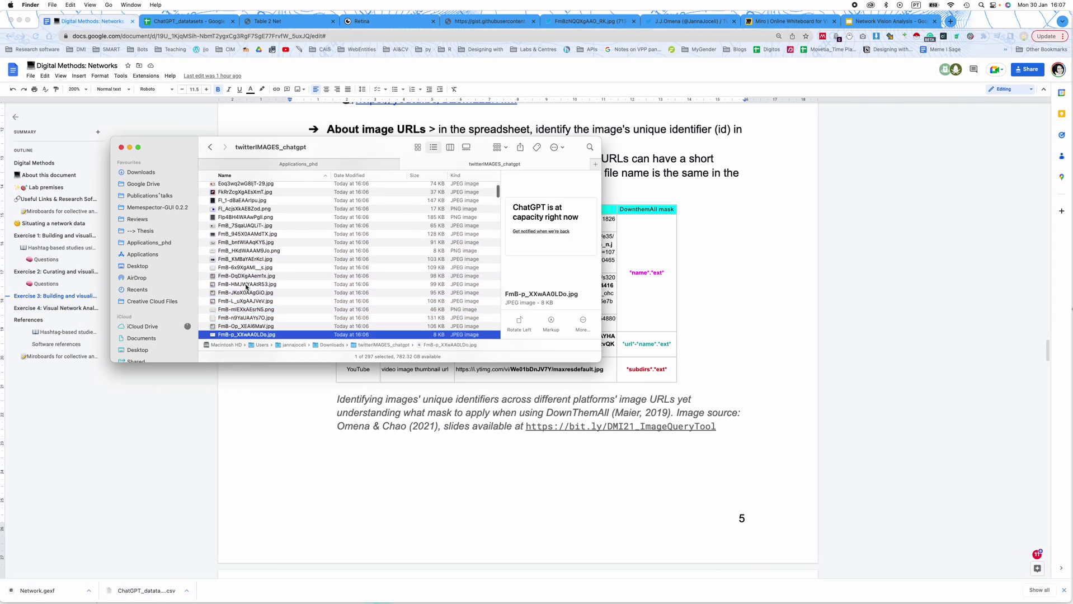
pyautogui.press('Up')
pyautogui.press('Up')
pyautogui.press('Up')
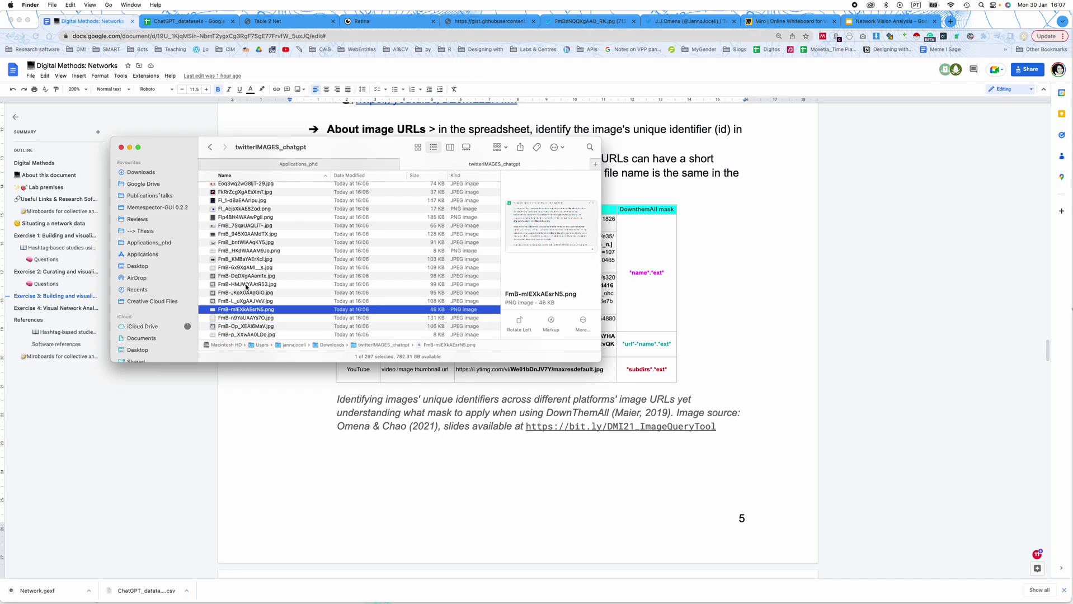
pyautogui.scroll(3, 316, 239)
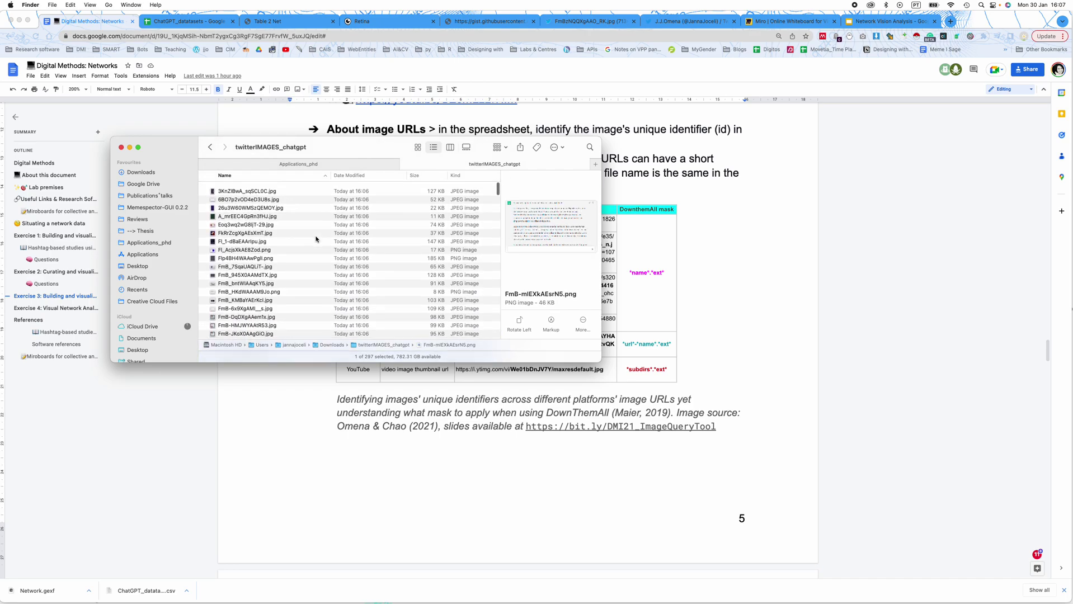
# Switch to Gephi and examine the image nodes clustered around the chatgpt hashtag in the hashtag-imgNet workspace.
pyautogui.press('super+Tab')
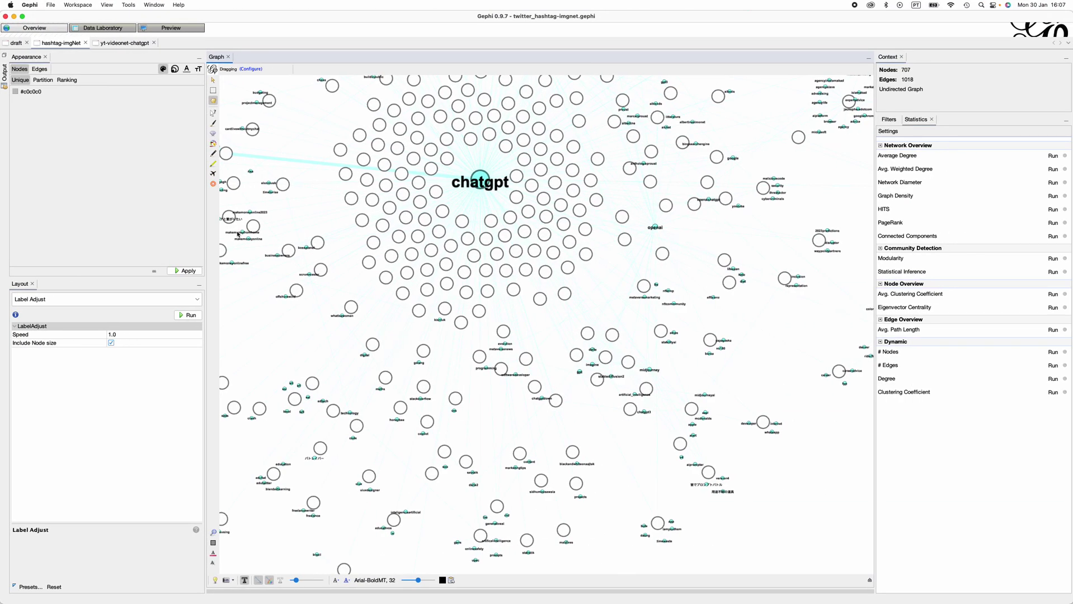
pyautogui.scroll(-5, 368, 285)
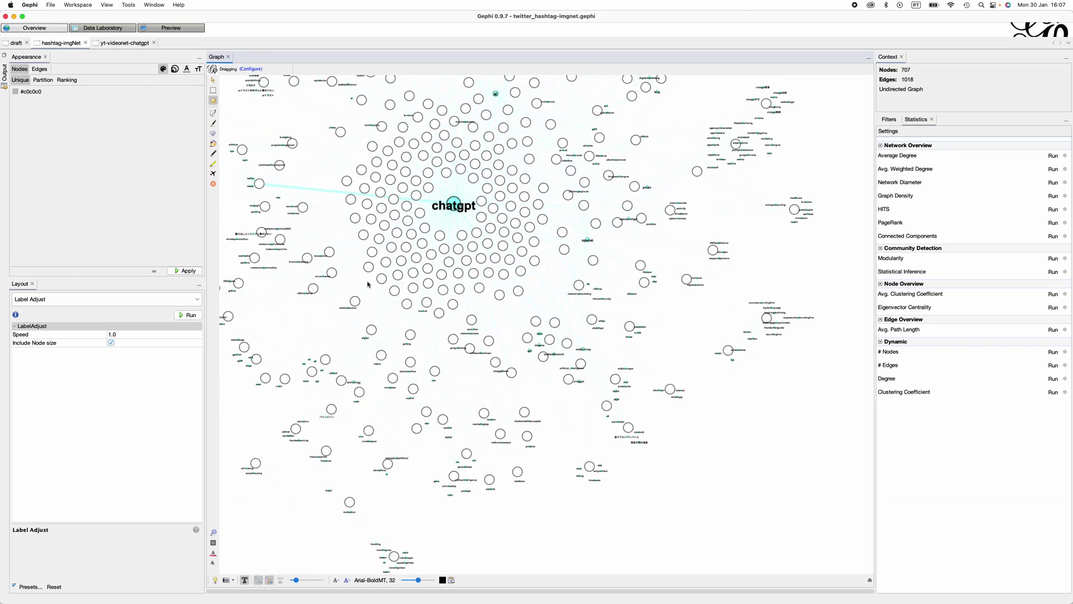
pyautogui.scroll(6, 351, 200)
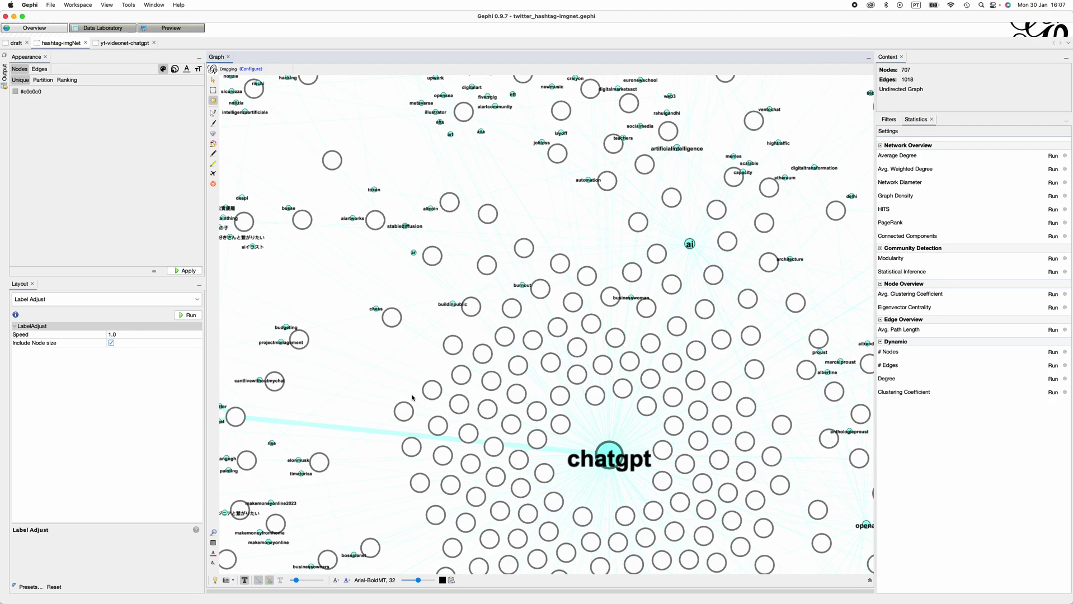
pyautogui.scroll(-8, 455, 376)
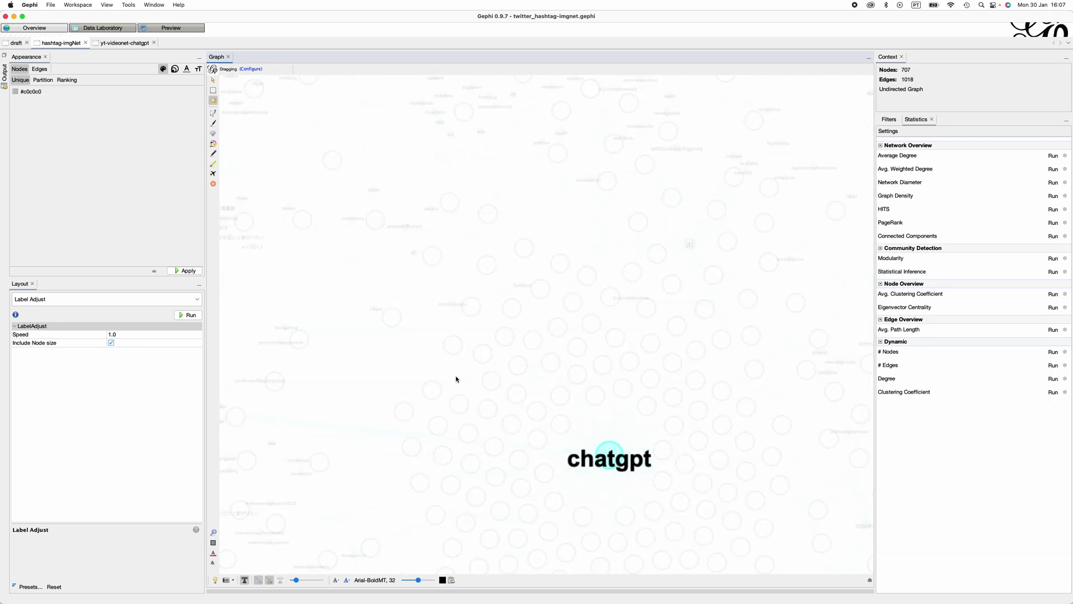
pyautogui.scroll(3, 455, 376)
pyautogui.scroll(8, 461, 409)
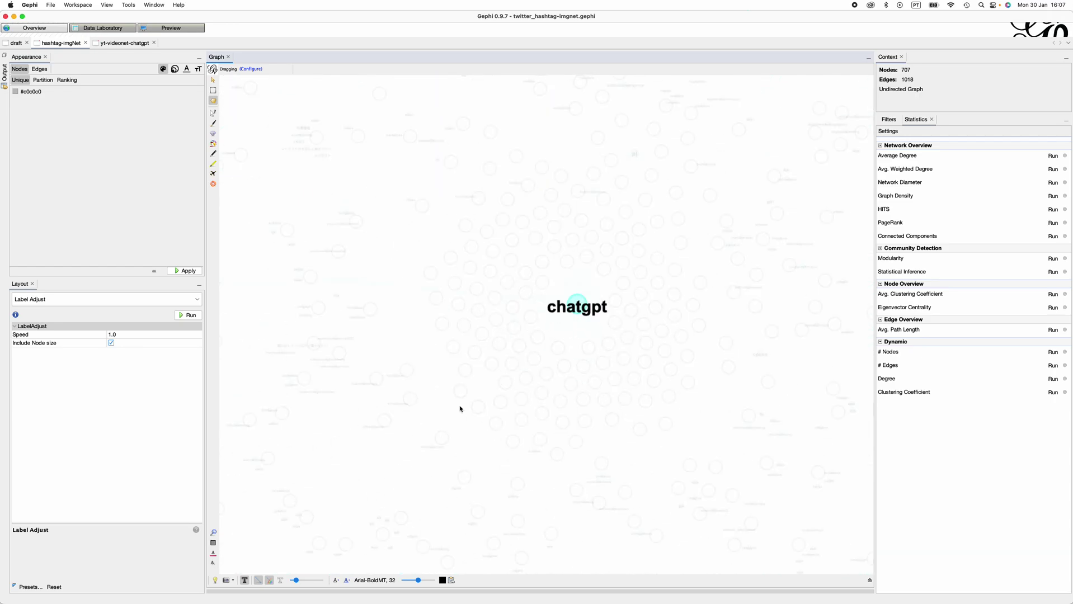
pyautogui.scroll(2, 398, 289)
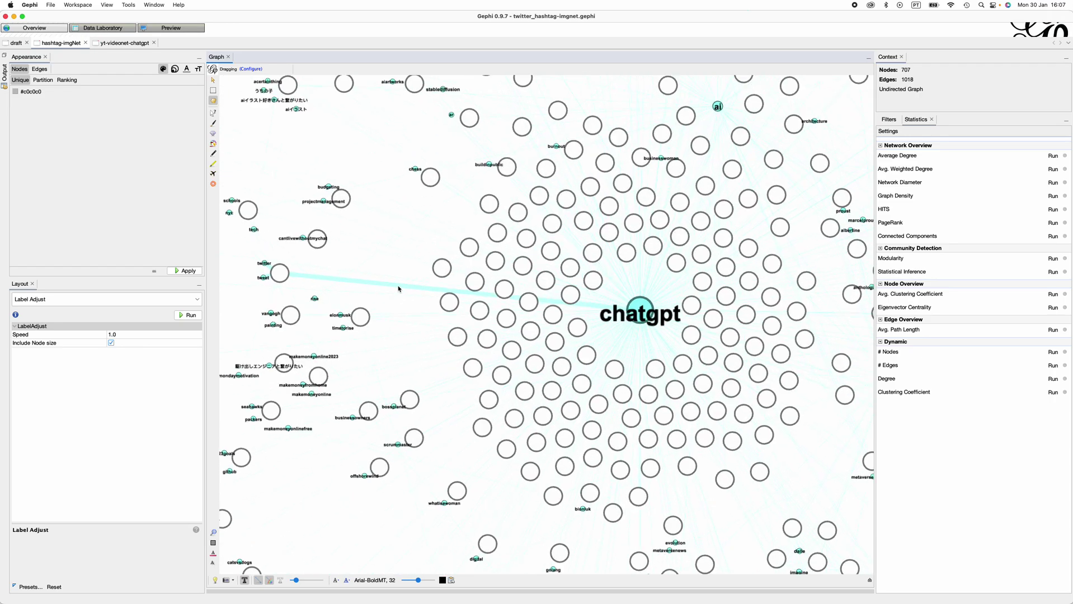
# Examine the image node linked to the twitter and tweet hashtags, and compare it with the outlying hashtag clusters of the network.
pyautogui.scroll(3, 278, 275)
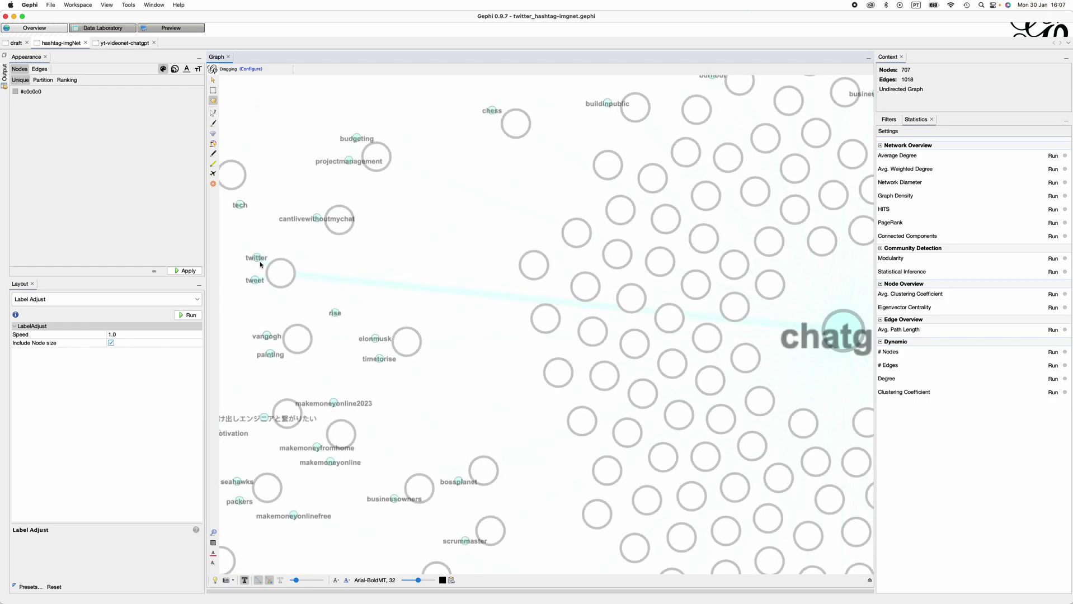
pyautogui.scroll(-5, 840, 326)
pyautogui.scroll(5, 839, 326)
pyautogui.scroll(2, 839, 327)
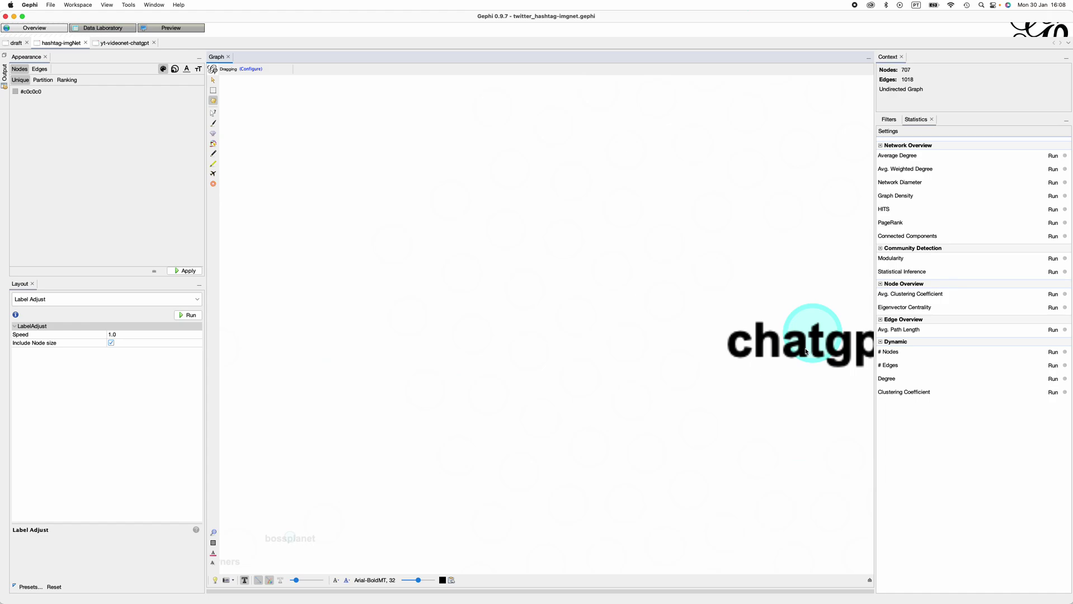
pyautogui.scroll(-3, 805, 352)
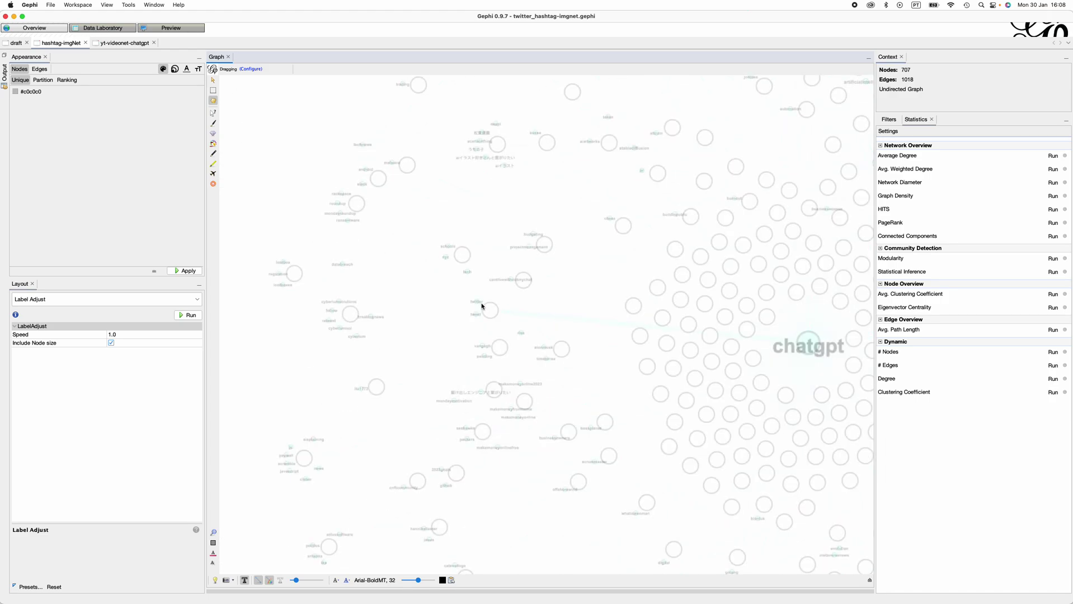
pyautogui.scroll(4, 481, 306)
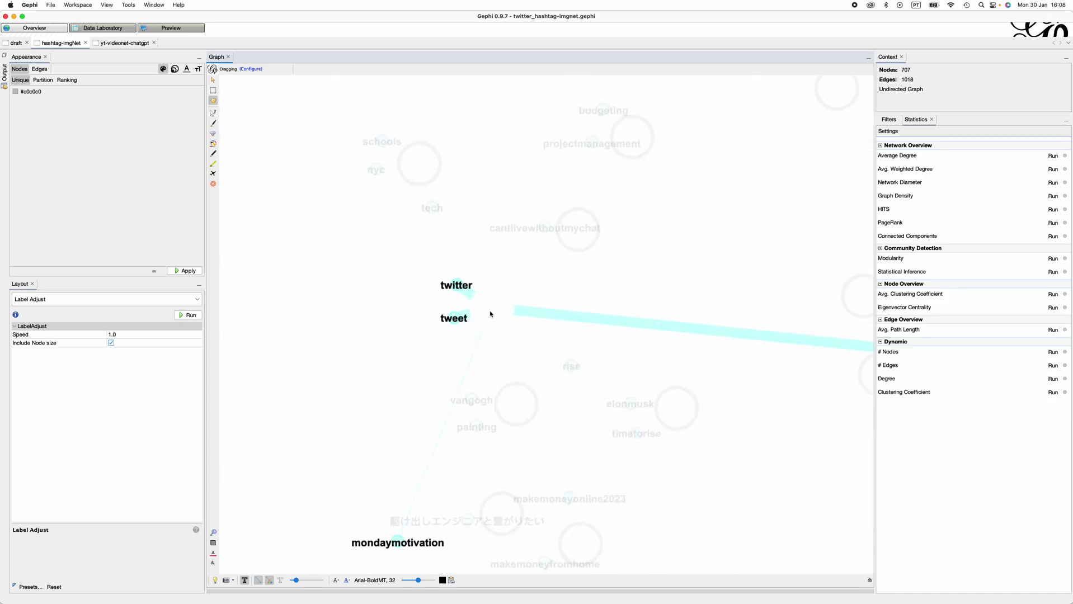
pyautogui.scroll(-6, 491, 315)
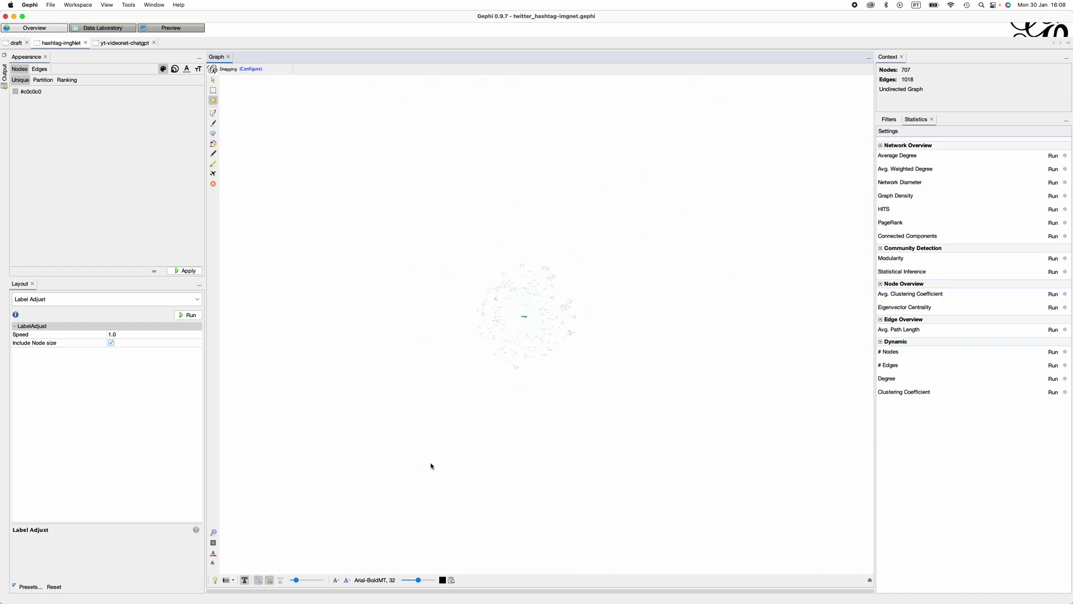
pyautogui.scroll(5, 522, 355)
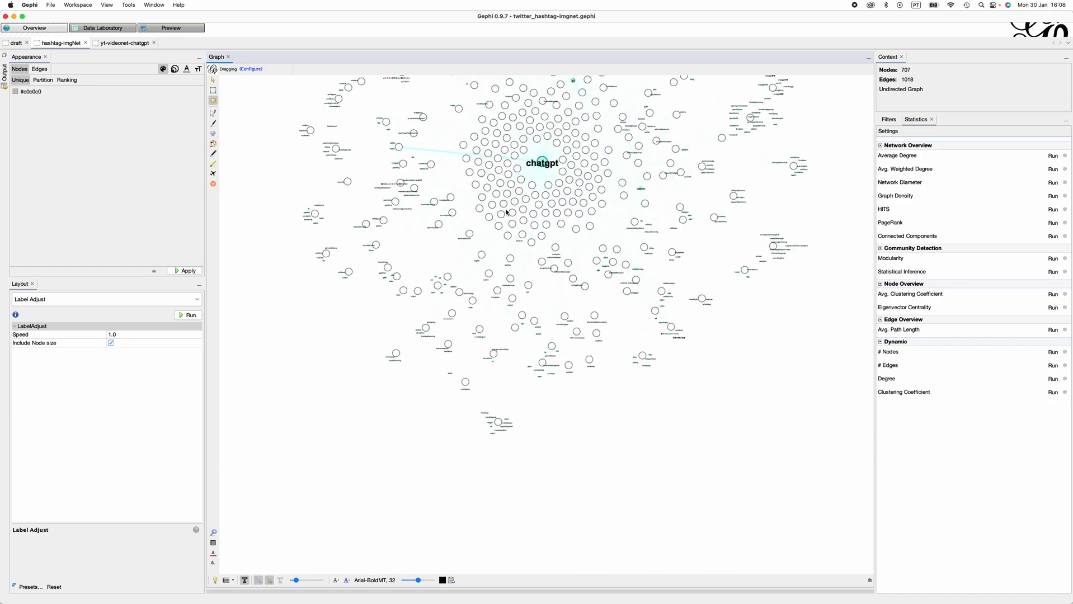
pyautogui.scroll(3, 507, 213)
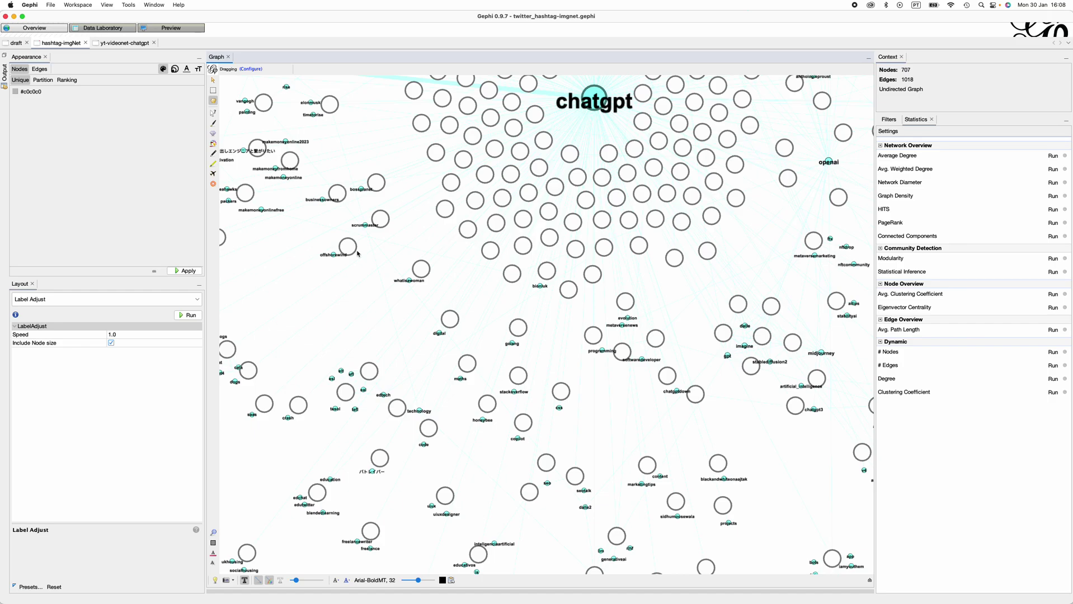
pyautogui.scroll(-5, 357, 254)
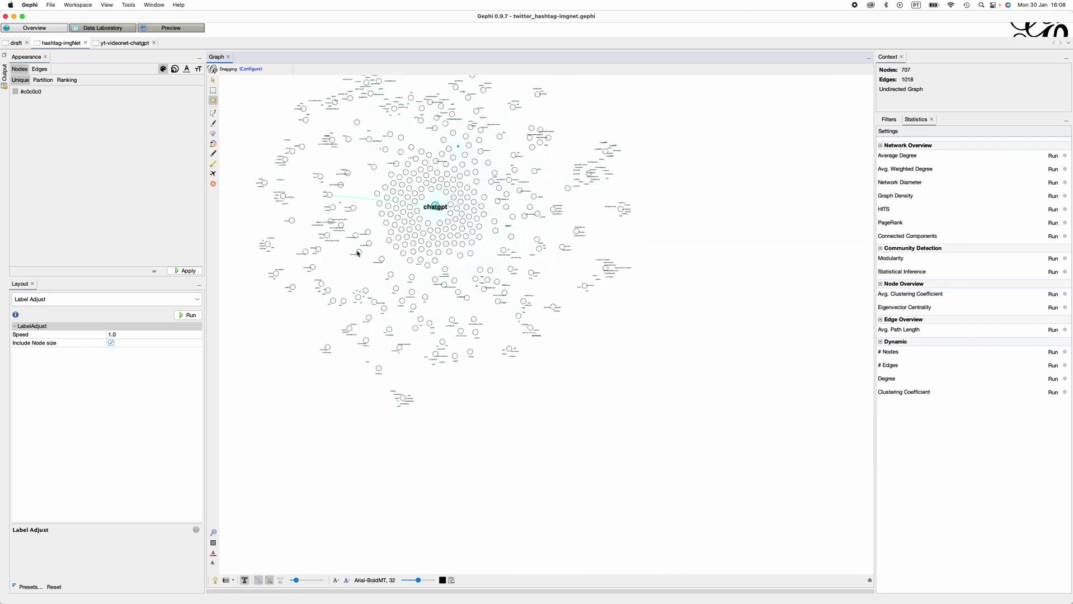
pyautogui.scroll(5, 341, 101)
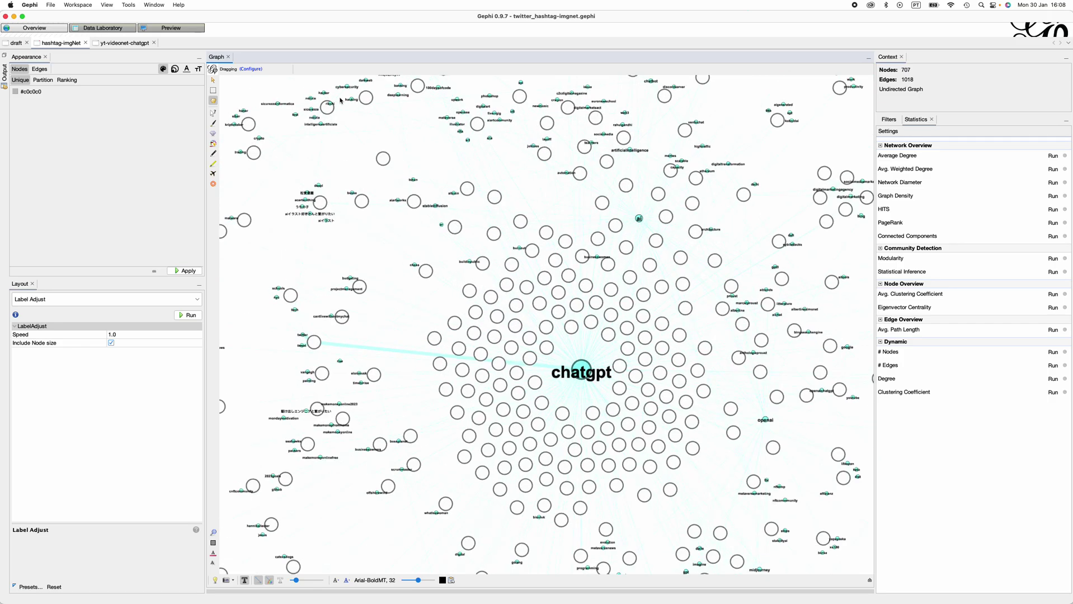
# Open img-hashtagNet_twitter_original.gexf from Downloads, listing the files in detail with the most recently modified first.
pyautogui.click(50, 5)
pyautogui.click(63, 30)
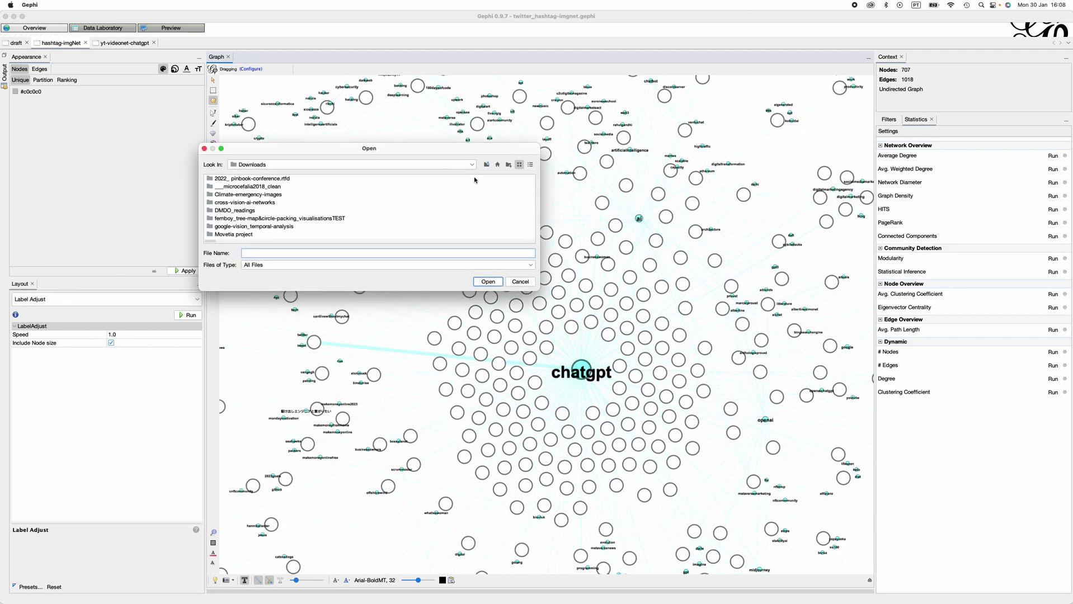
pyautogui.click(531, 165)
pyautogui.click(506, 180)
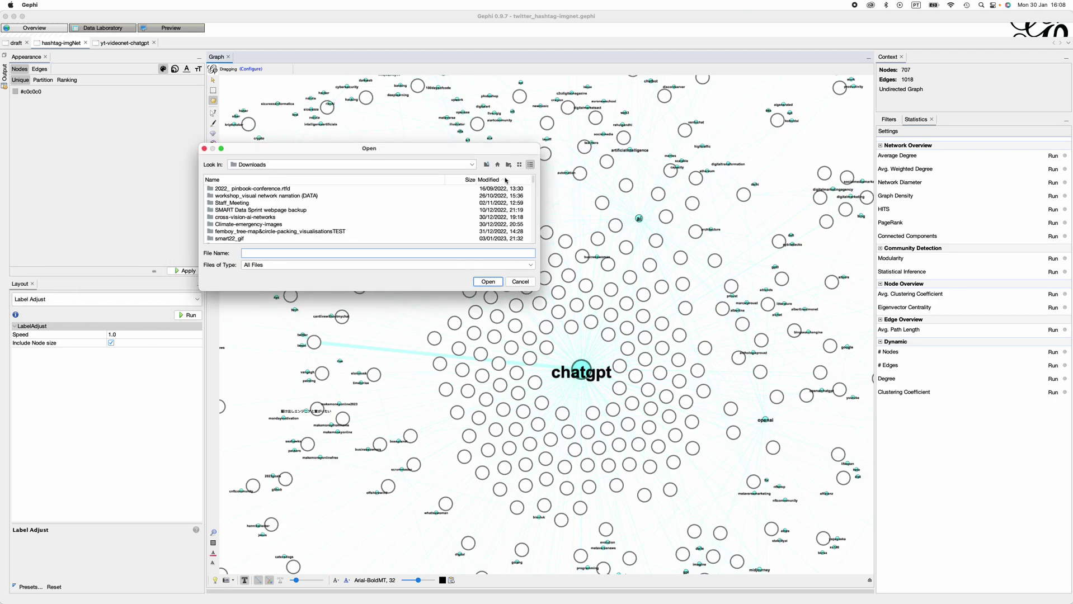
pyautogui.click(498, 181)
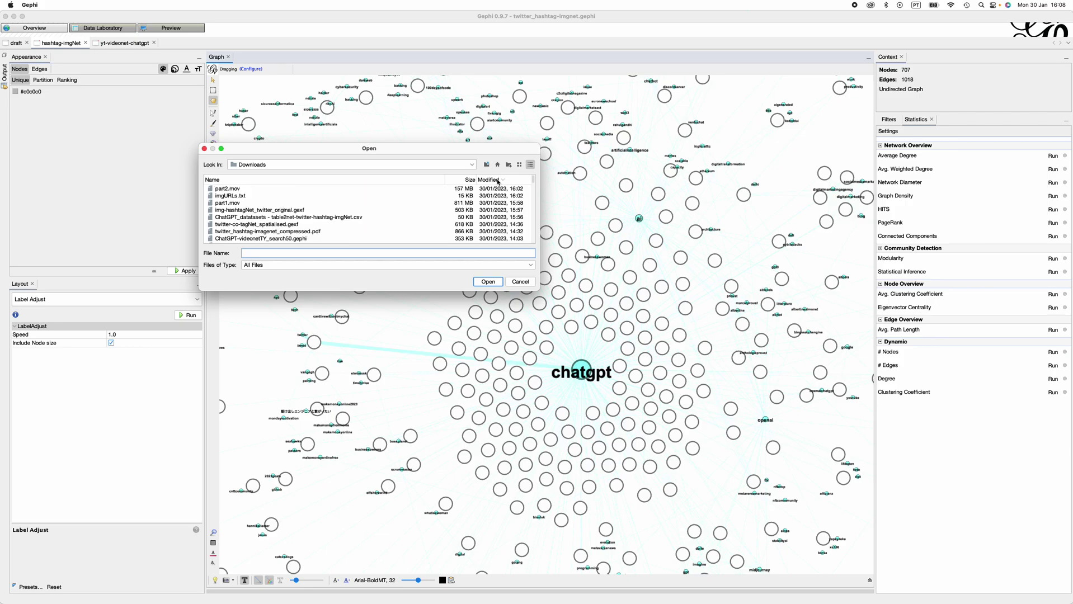
pyautogui.click(273, 210)
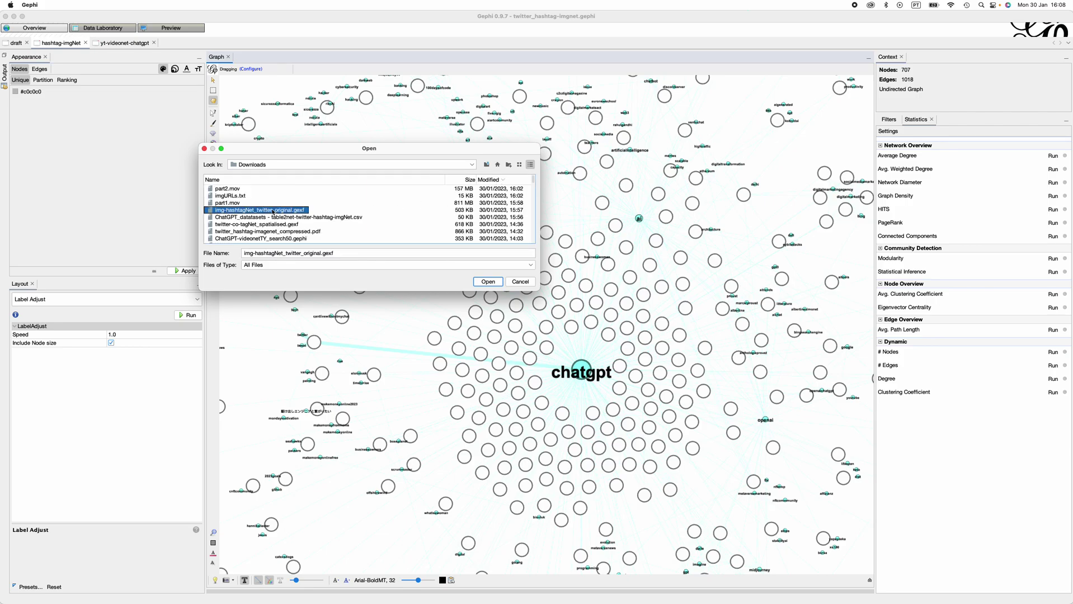
pyautogui.click(486, 282)
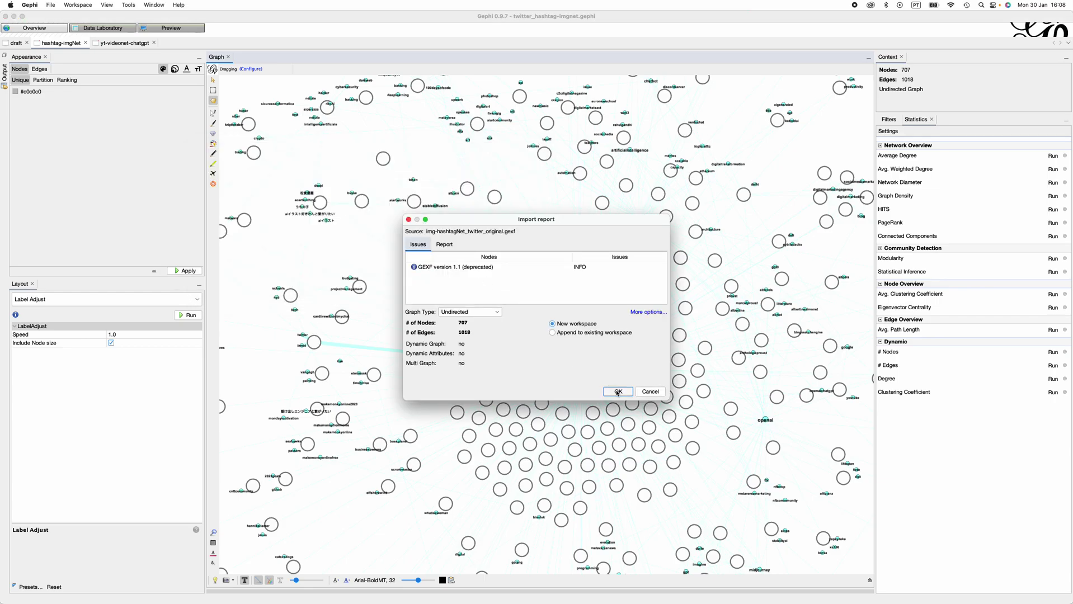
# Set the graph type to Directed and import the network into a new workspace.
pyautogui.click(485, 313)
pyautogui.click(484, 334)
pyautogui.click(618, 393)
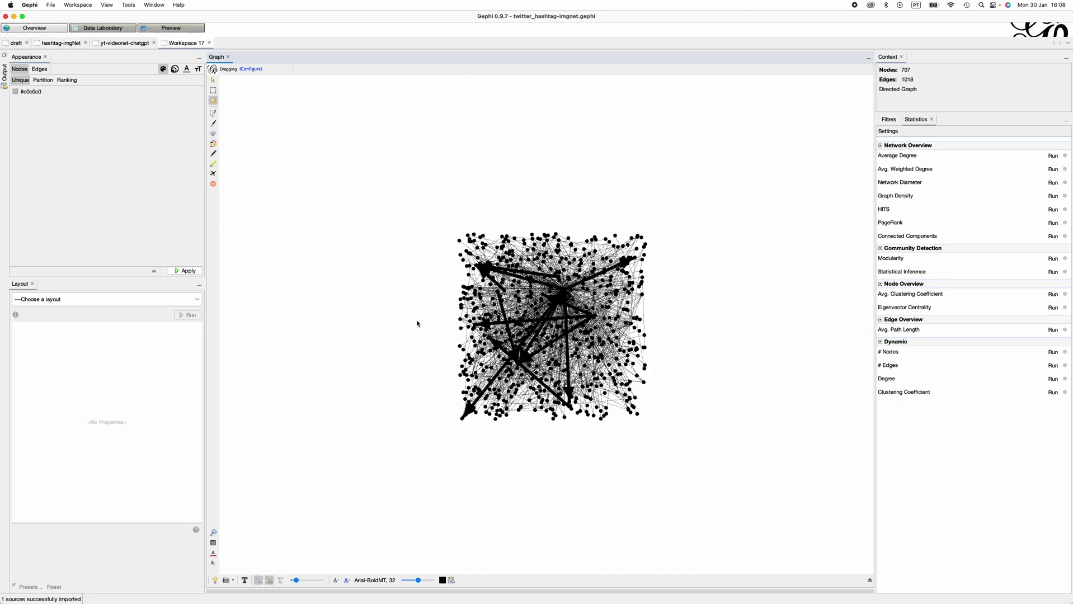
# Run the ForceAtlas 2 layout on the newly imported network.
pyautogui.click(151, 301)
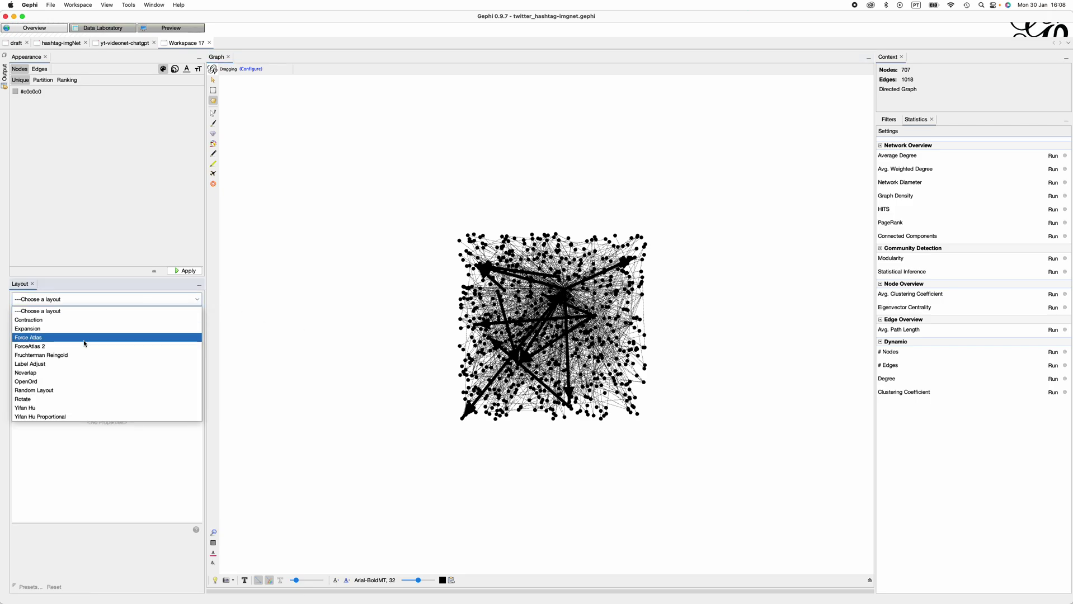
pyautogui.click(74, 352)
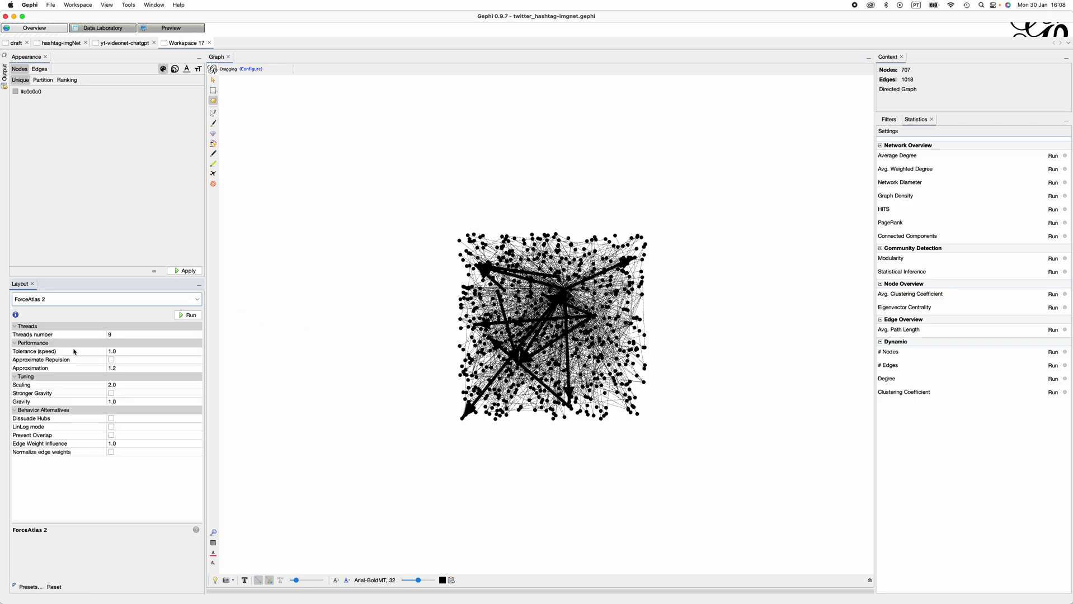
pyautogui.click(188, 316)
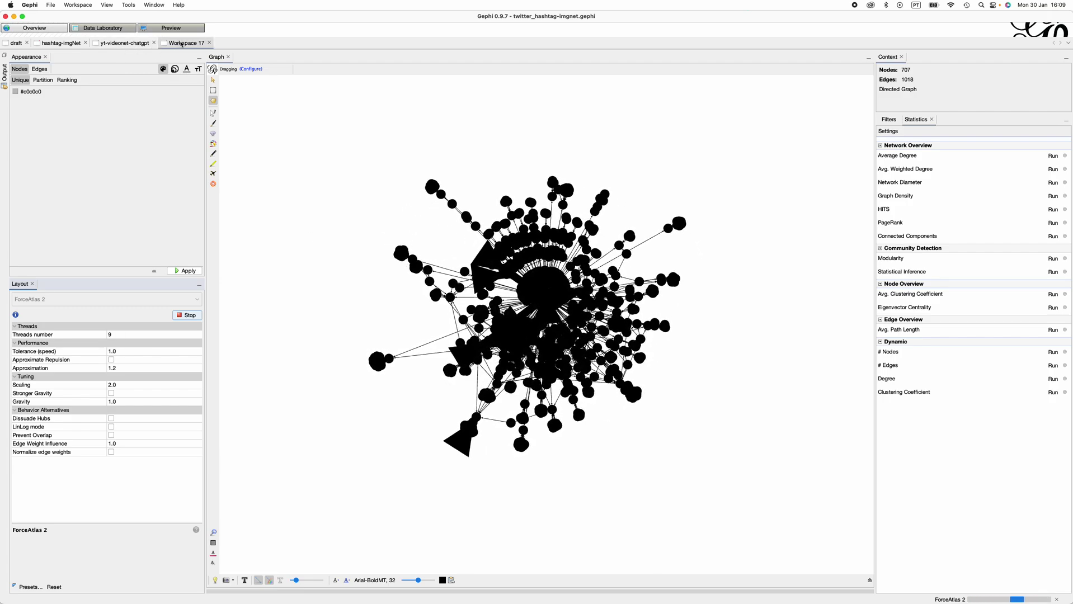
# Check the ForceAtlas 2 settings used in the hashtag-imgNet workspace, and return to Workspace 17.
pyautogui.click(60, 43)
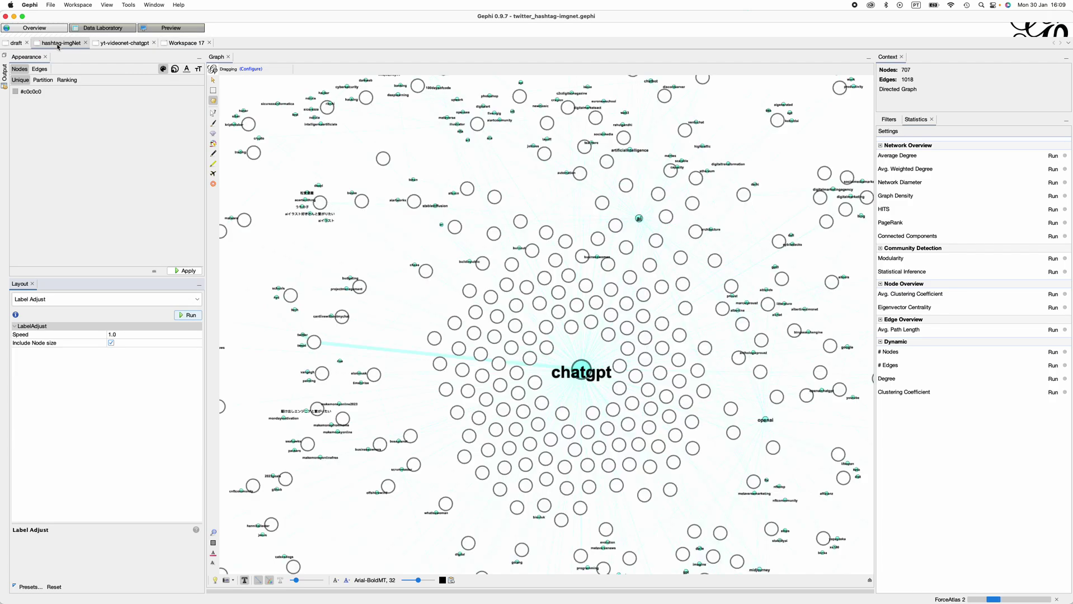
pyautogui.click(109, 300)
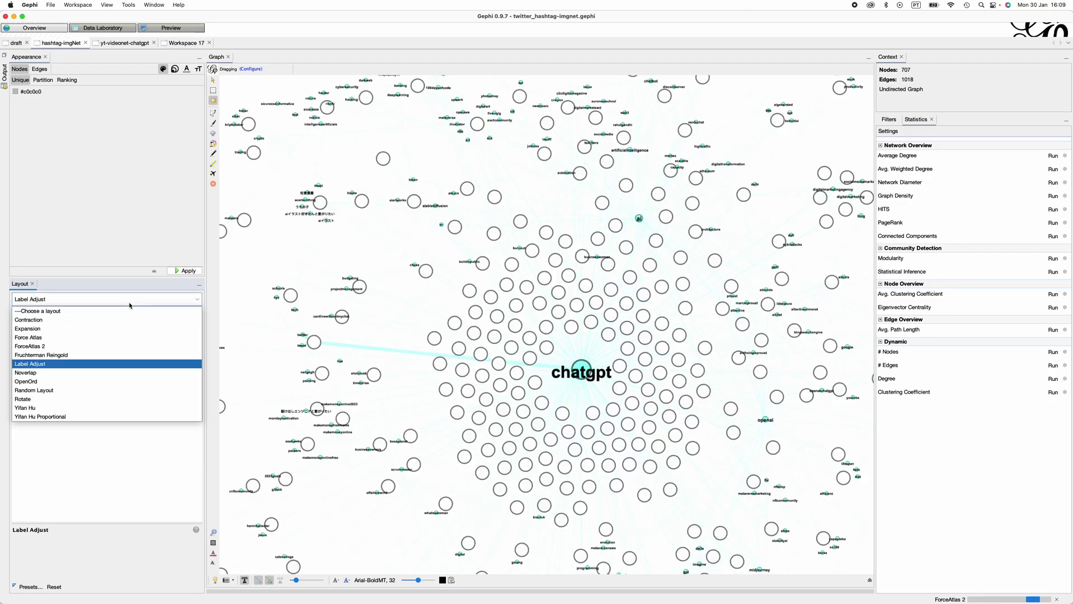
pyautogui.click(82, 347)
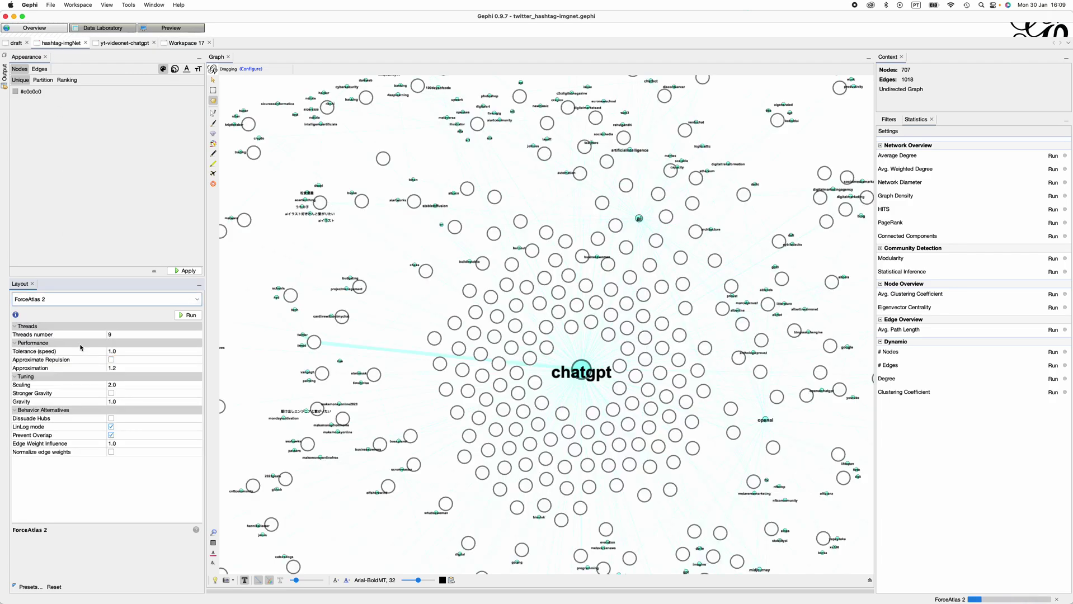
pyautogui.click(180, 45)
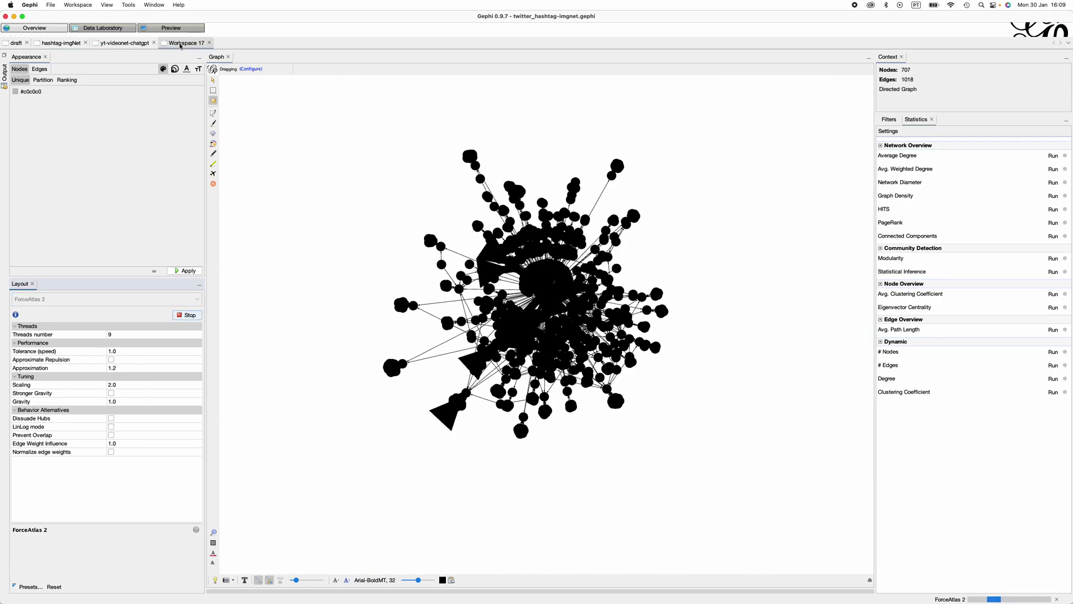
# Set the scaling of the running ForceAtlas 2 layout to 0.5.
pyautogui.click(125, 385)
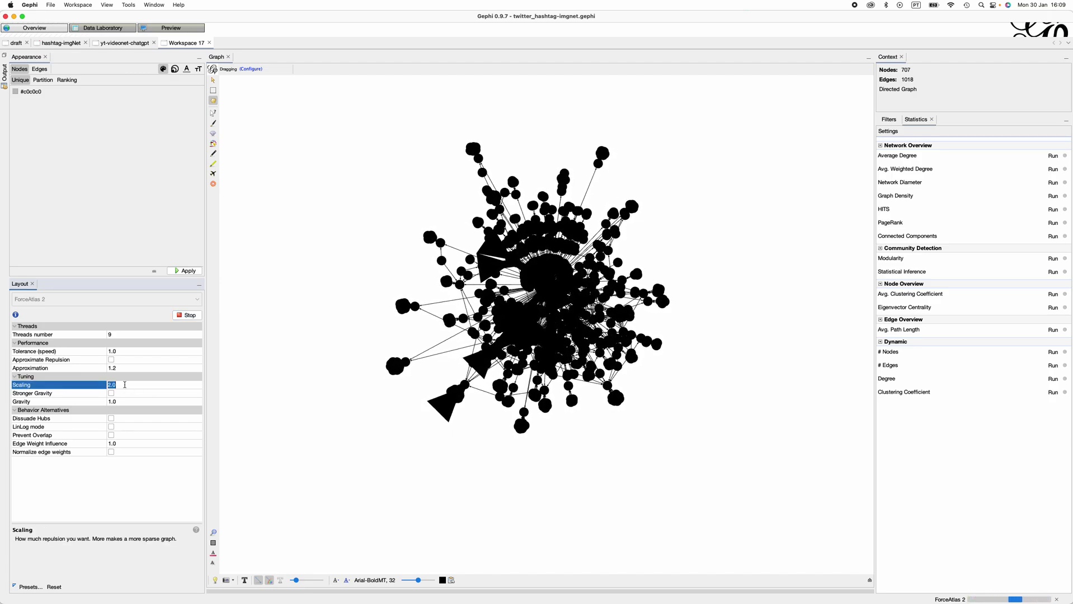
pyautogui.write('0.')
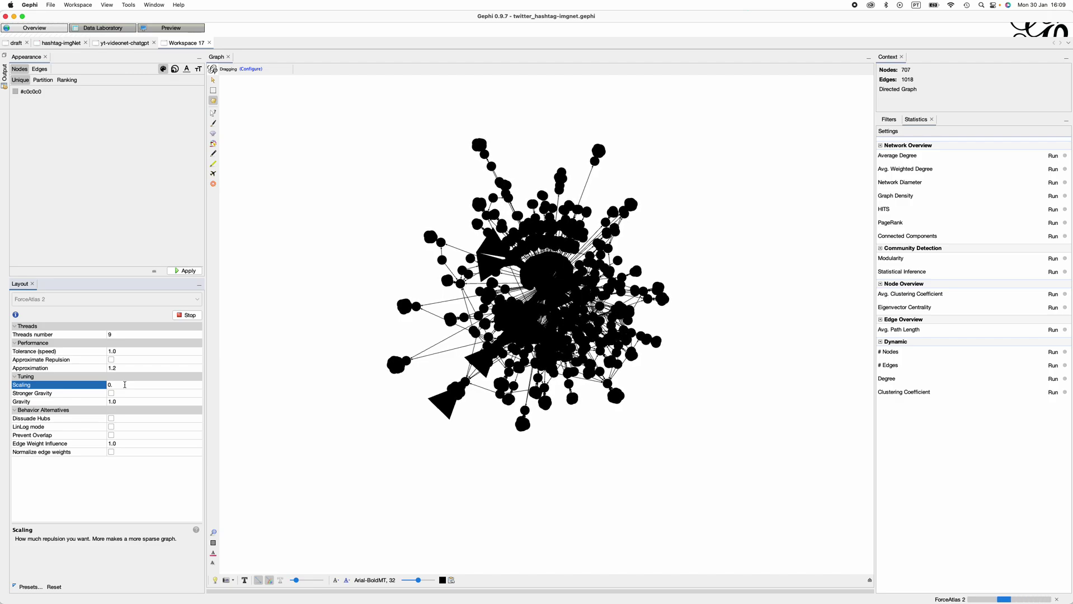
pyautogui.write('5')
pyautogui.press('Return')
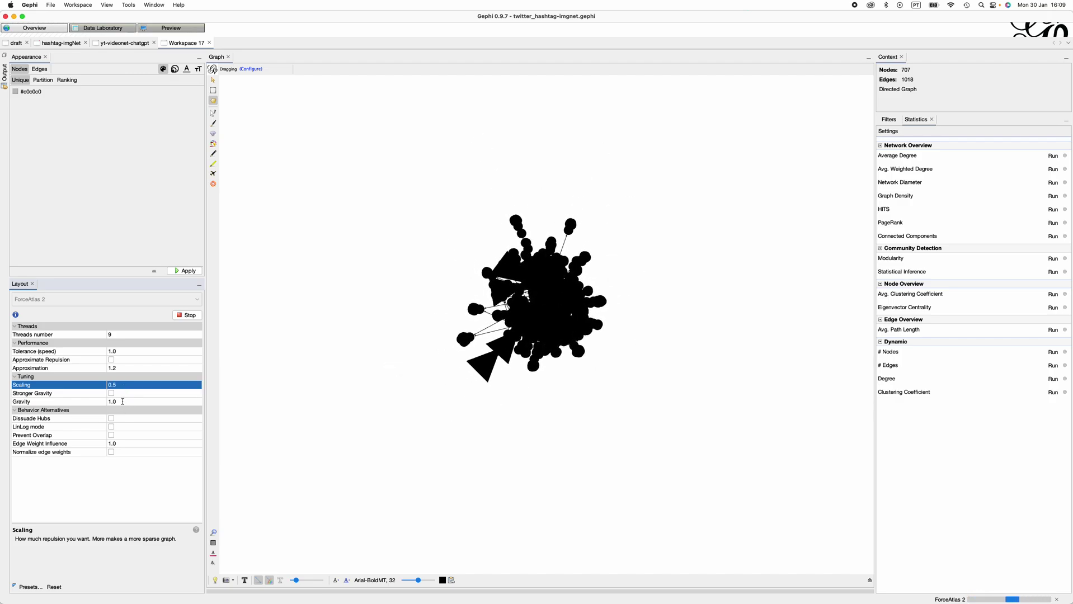
# Set the ForceAtlas 2 gravity to 3 and enable LinLog mode and Prevent Overlap.
pyautogui.click(122, 402)
pyautogui.write('3')
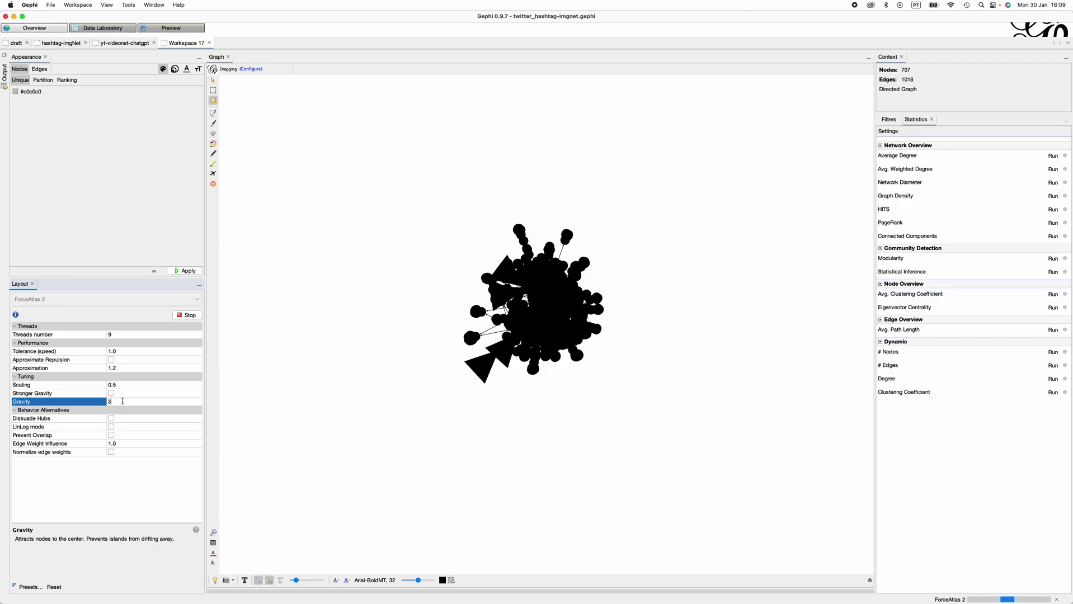
pyautogui.press('Return')
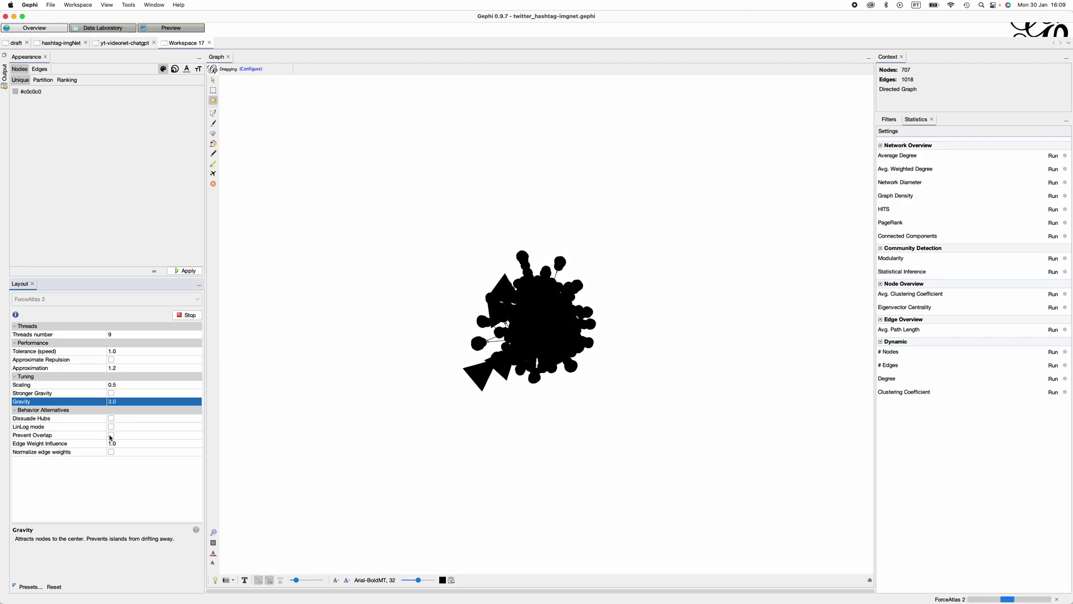
pyautogui.click(111, 428)
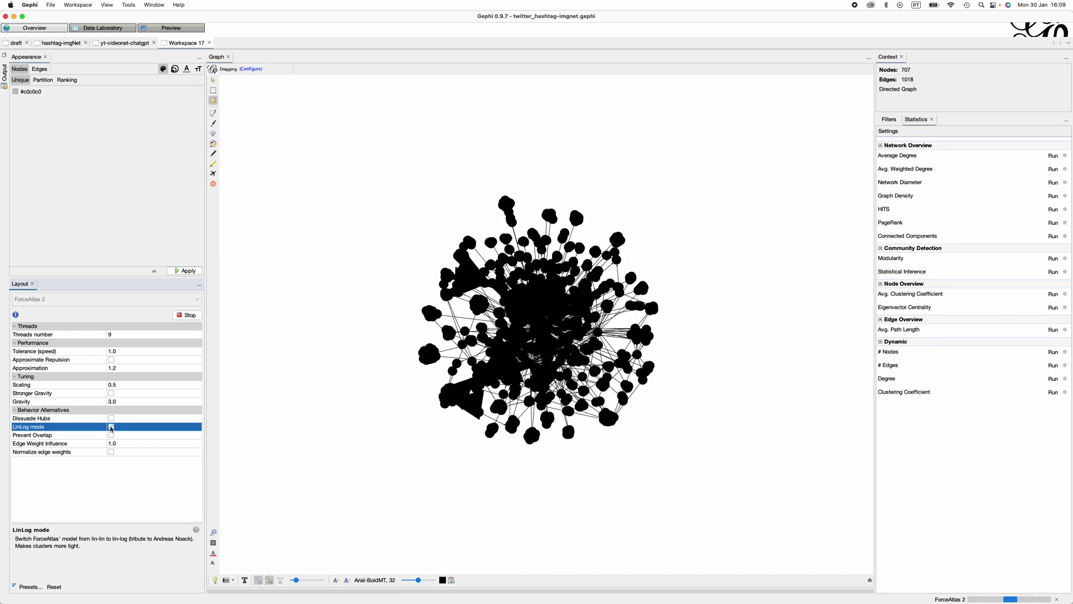
pyautogui.click(111, 436)
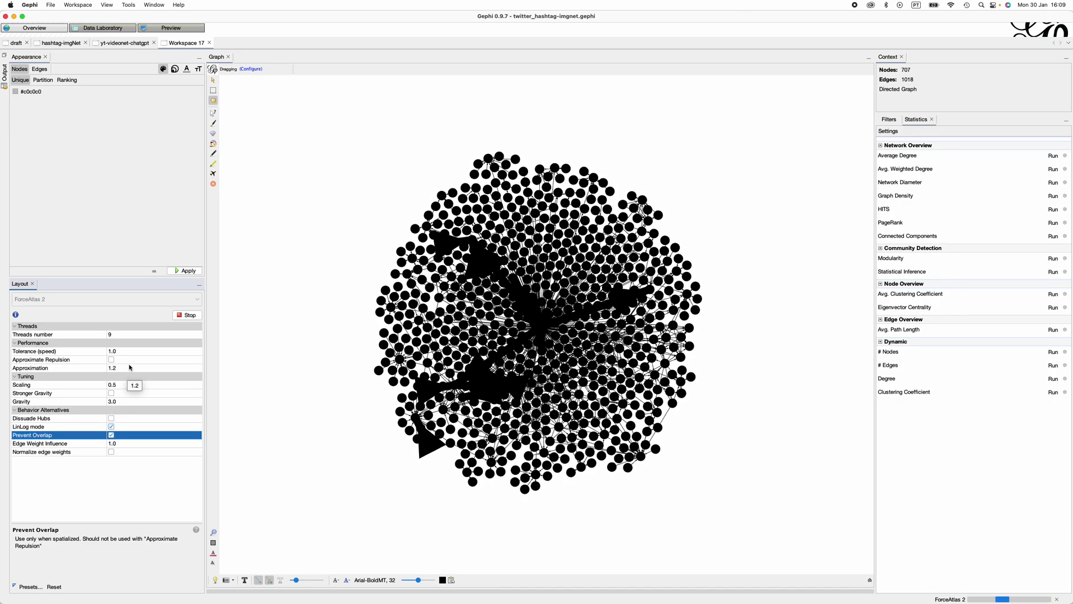
# Raise the scaling of the running ForceAtlas 2 layout to 1 and then to 2.
pyautogui.click(120, 387)
pyautogui.write('1')
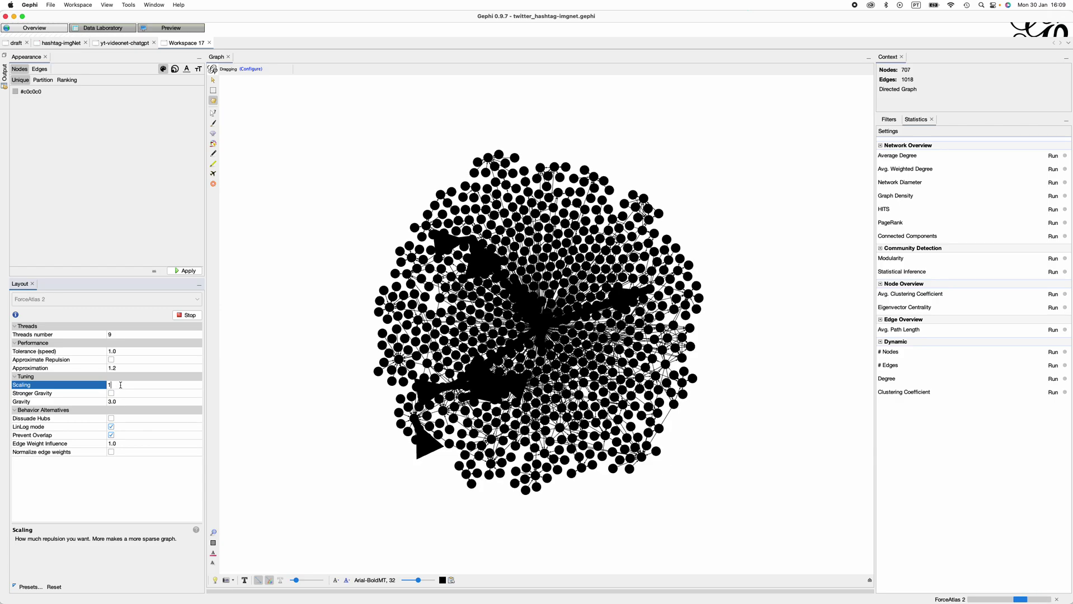
pyautogui.press('Return')
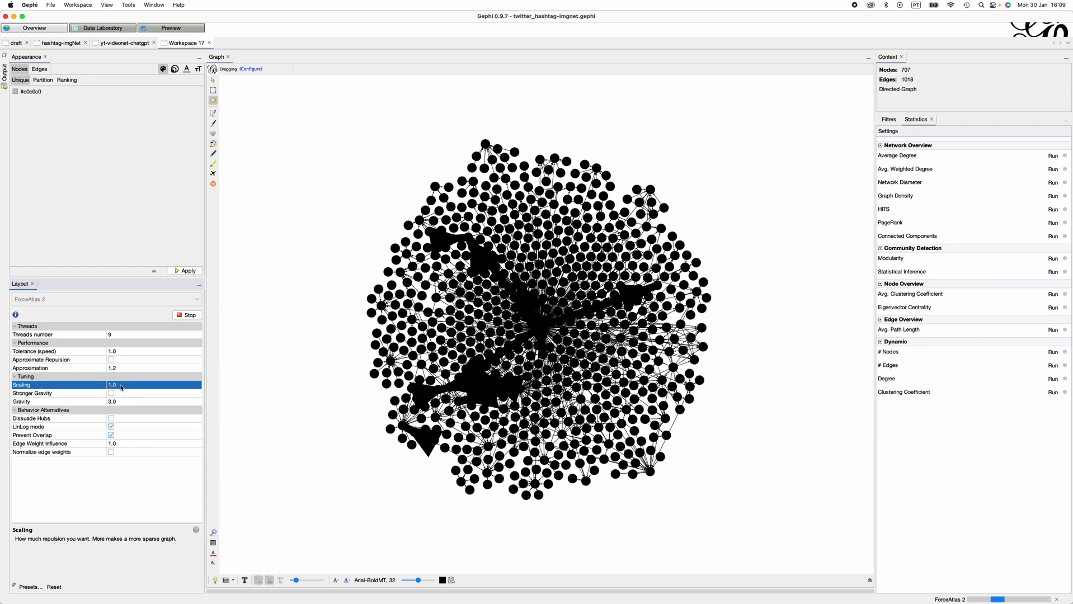
pyautogui.click(121, 386)
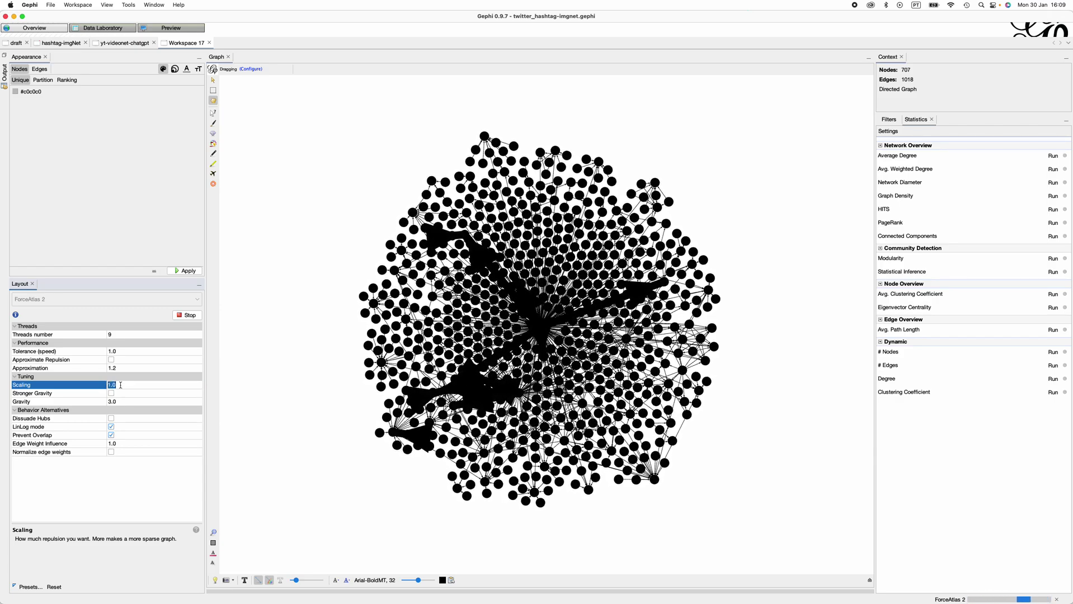
pyautogui.write('2')
pyautogui.press('Return')
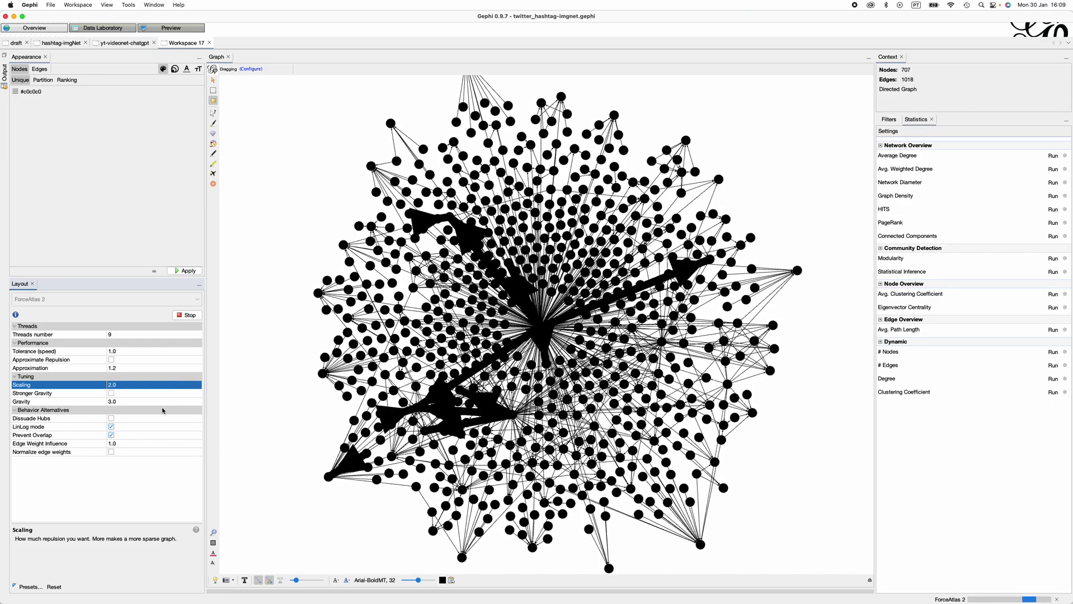
# Lower the gravity of the running ForceAtlas 2 layout to 1.
pyautogui.click(133, 403)
pyautogui.write('1')
pyautogui.press('Return')
pyautogui.scroll(-10, 360, 409)
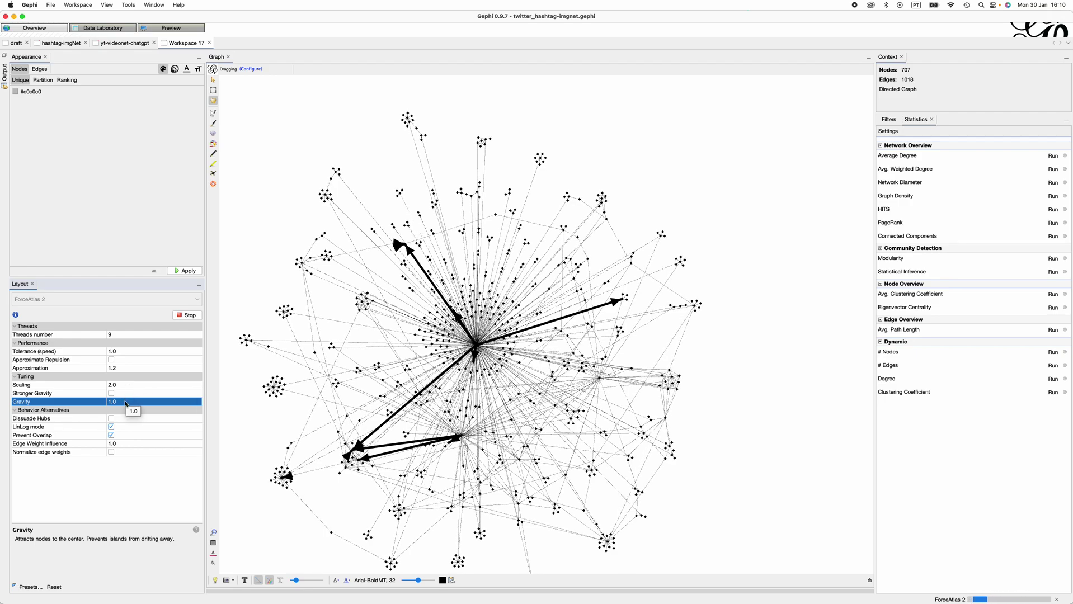
# Set both the gravity and the scaling of the ForceAtlas 2 layout to 1.5.
pyautogui.click(125, 402)
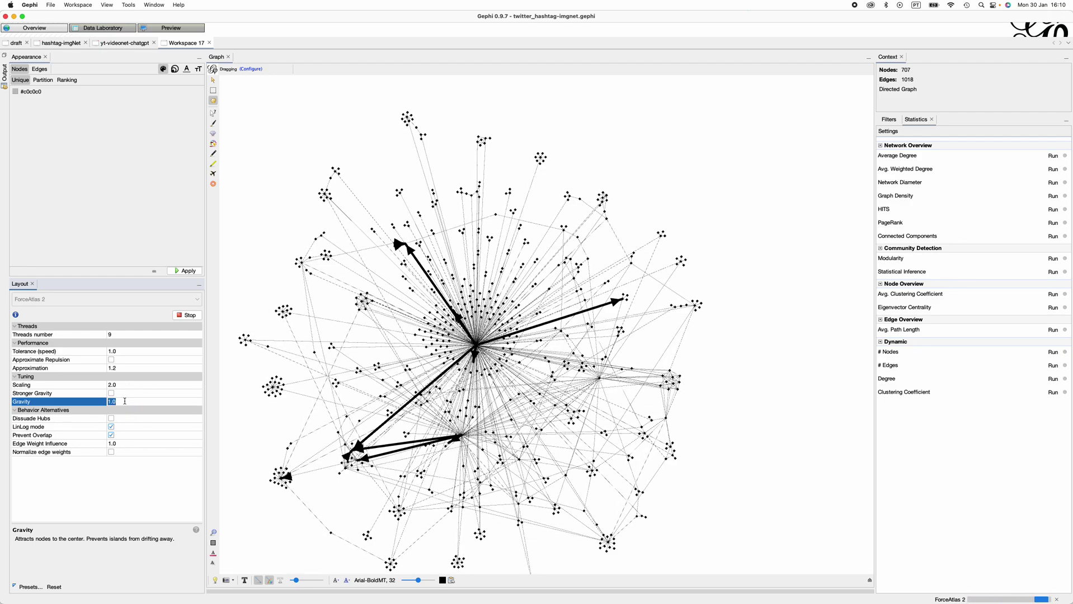
pyautogui.write('1.5')
pyautogui.press('Return')
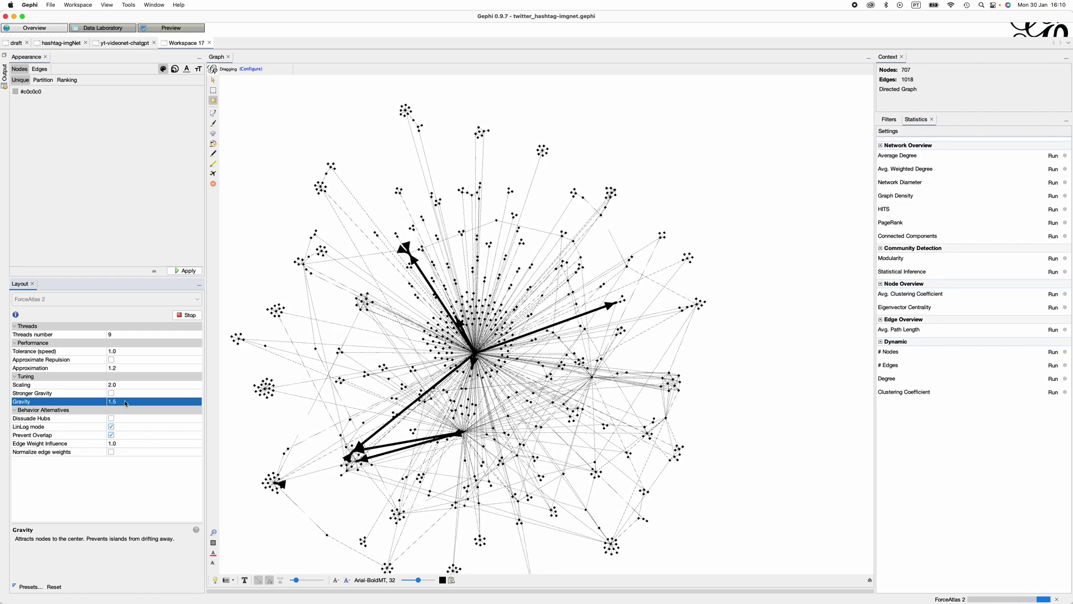
pyautogui.click(126, 384)
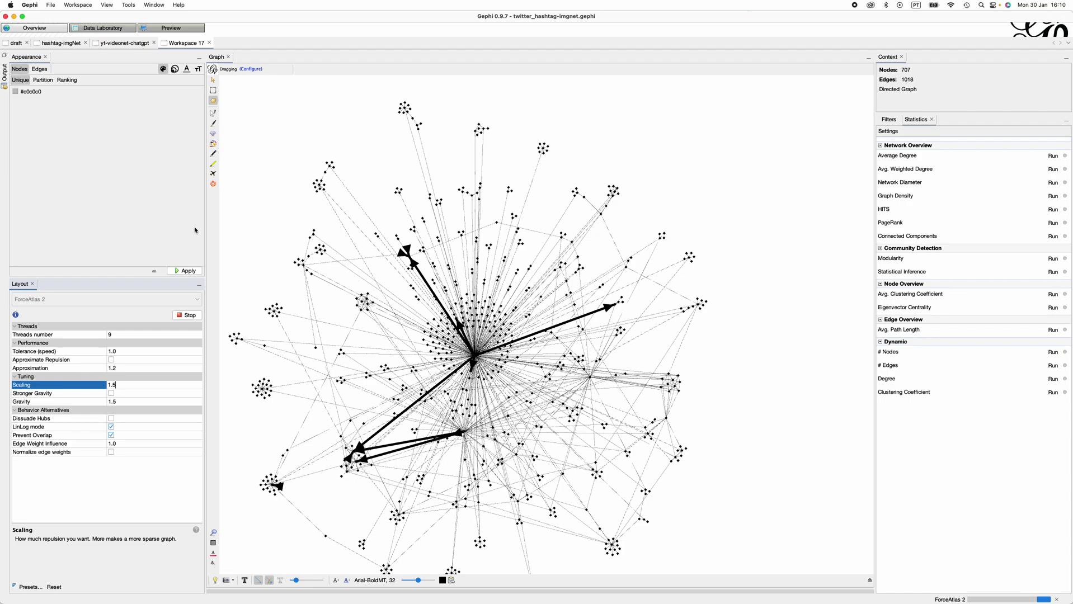
pyautogui.write('5')
pyautogui.press('Return')
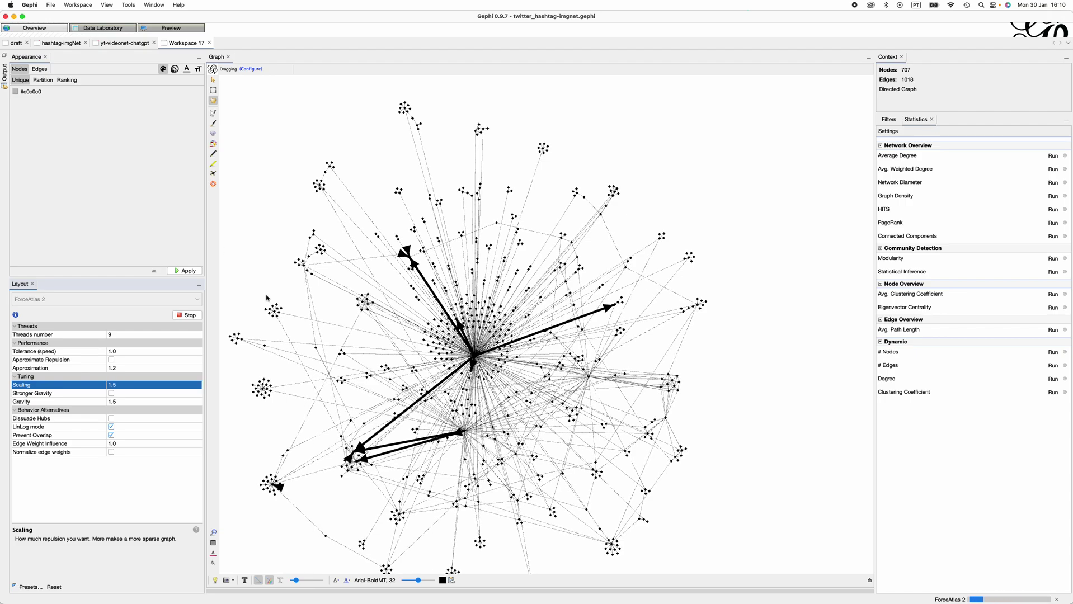
# Set the ForceAtlas 2 gravity to 3 and the scaling to 1.
pyautogui.click(154, 403)
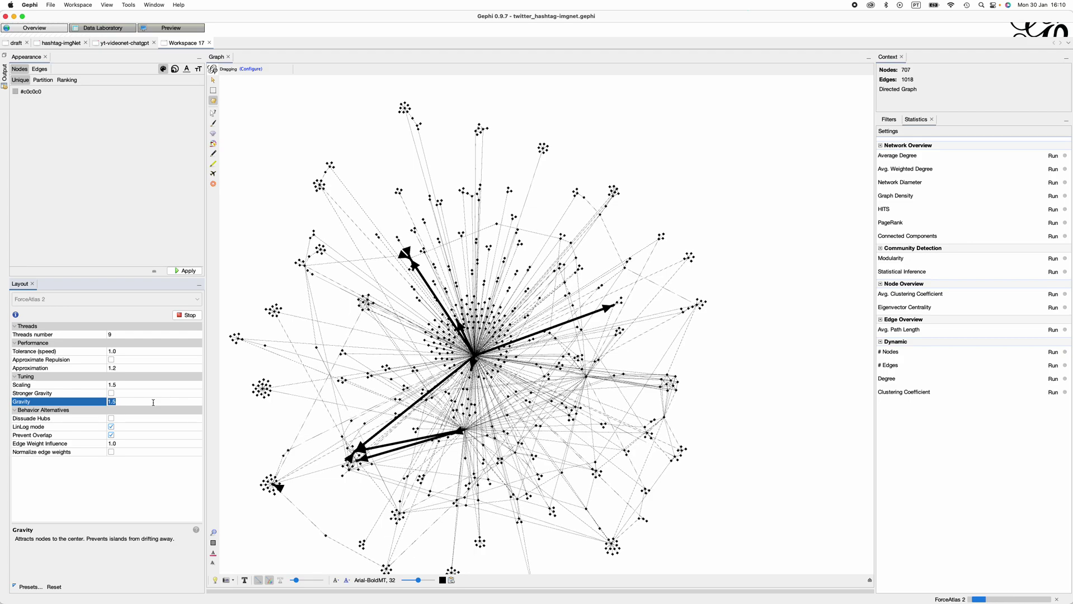
pyautogui.write('3')
pyautogui.press('Return')
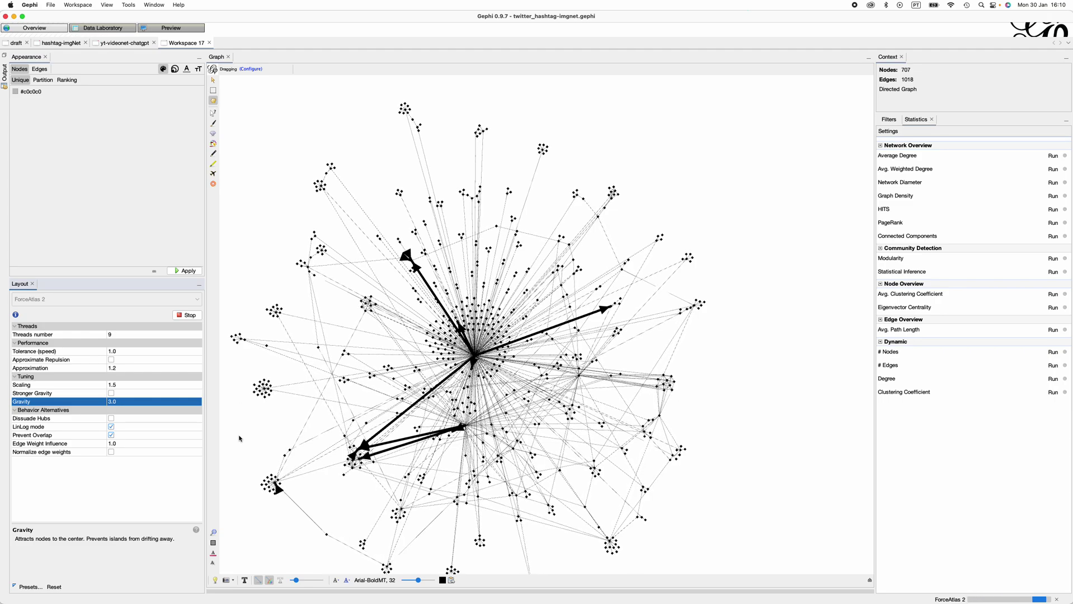
pyautogui.click(146, 385)
pyautogui.write('1')
pyautogui.press('Return')
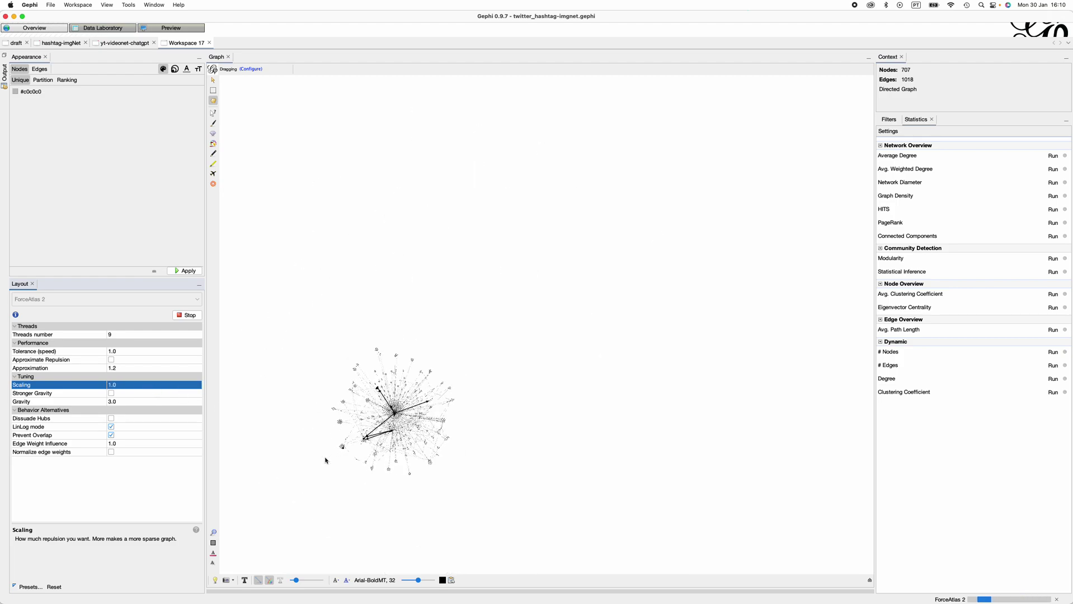
pyautogui.scroll(5, 335, 448)
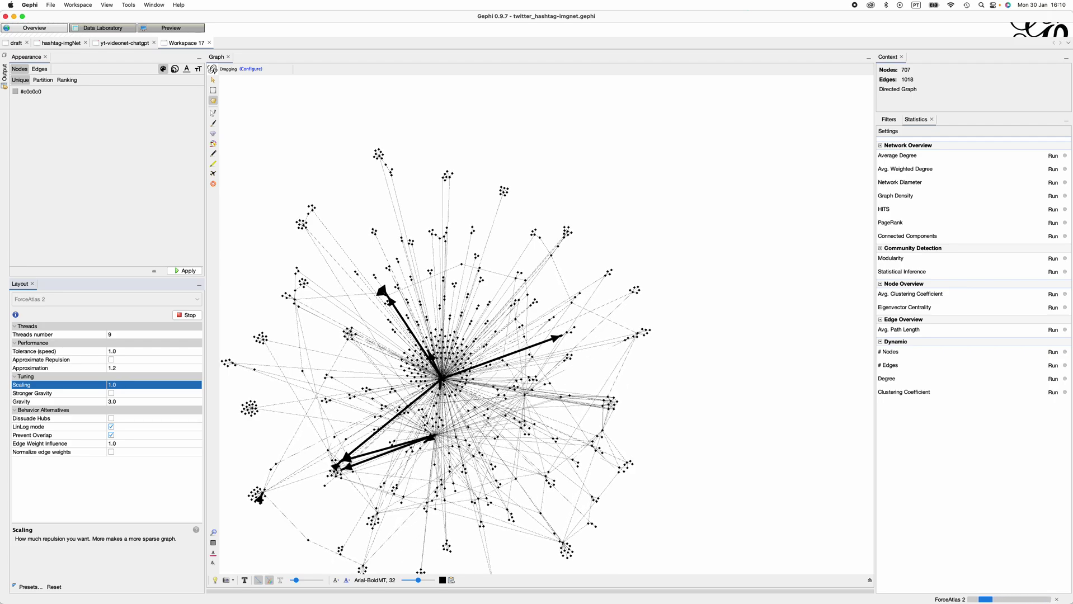
# Examine the finished network in the hashtag-imgNet workspace for comparison, and return to Workspace 17.
pyautogui.click(58, 43)
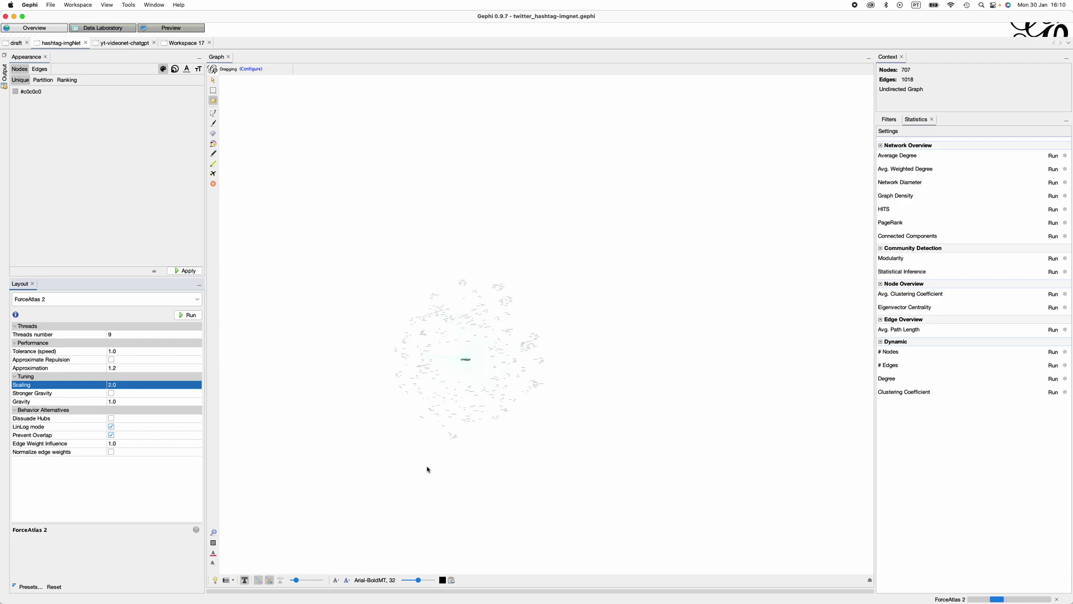
pyautogui.scroll(3, 442, 419)
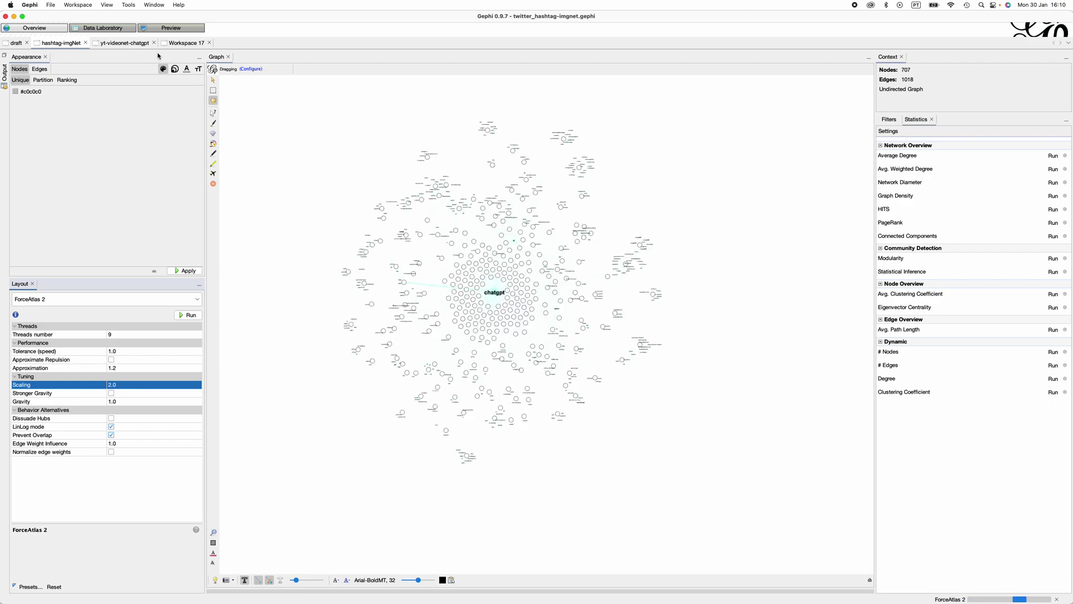
pyautogui.click(178, 45)
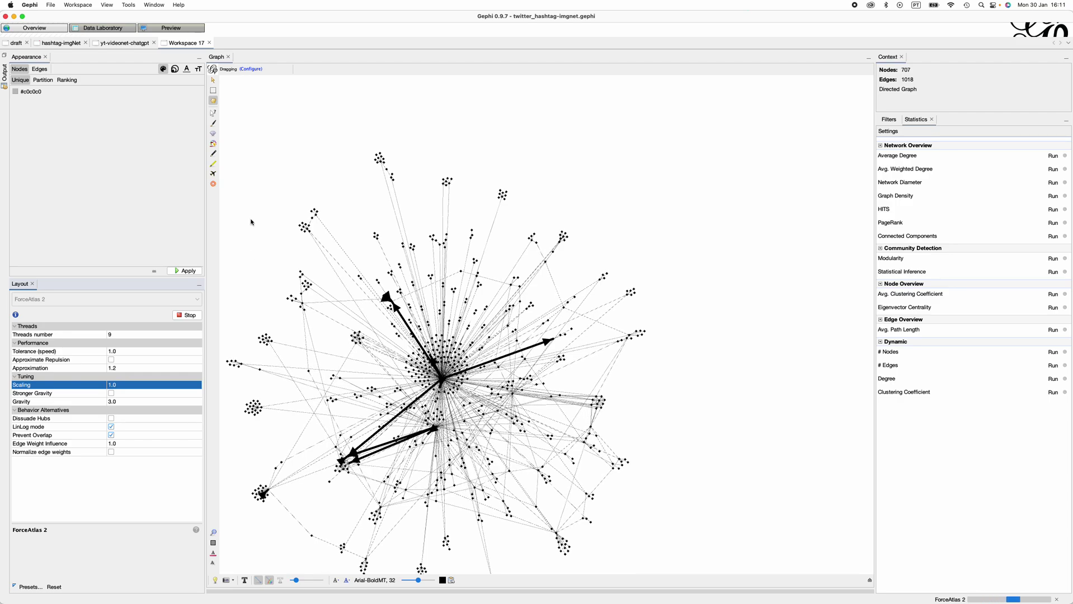
# Rename Workspace 17 as img-hashtagNet.
pyautogui.click(85, 6)
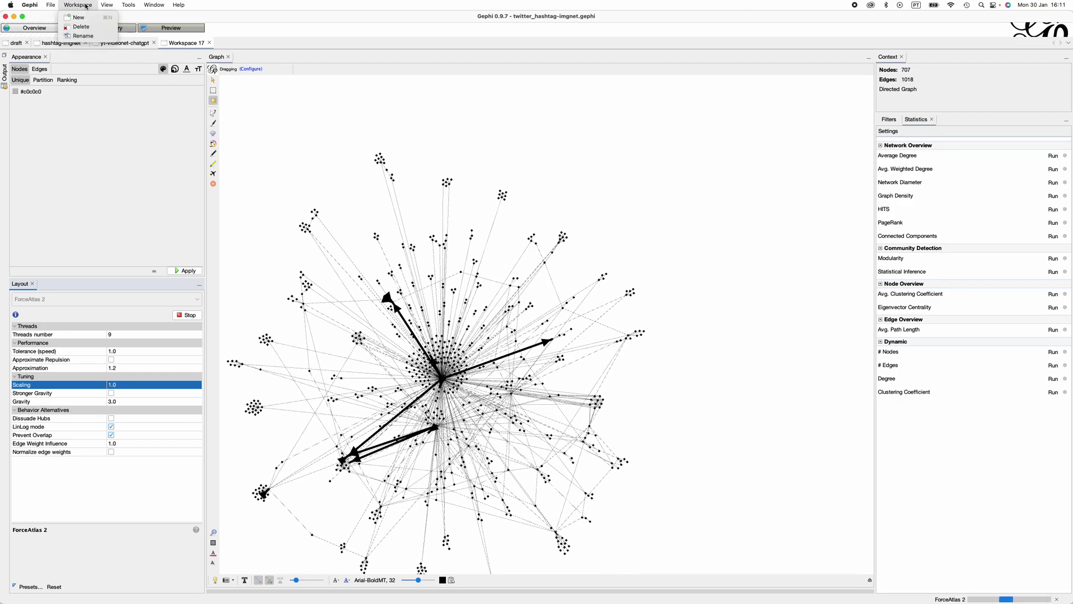
pyautogui.click(83, 36)
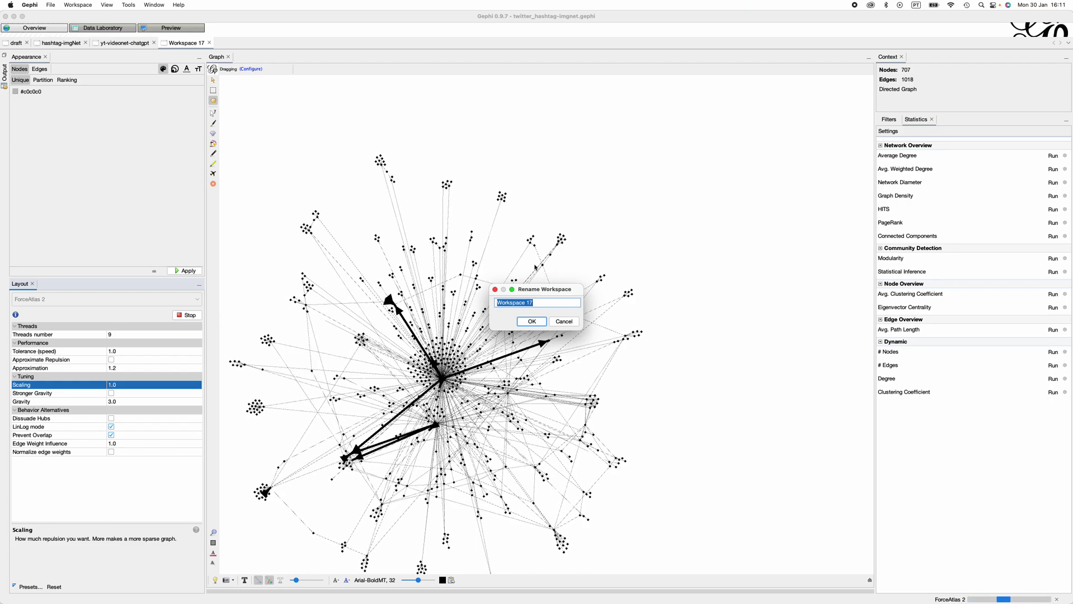
pyautogui.write('img')
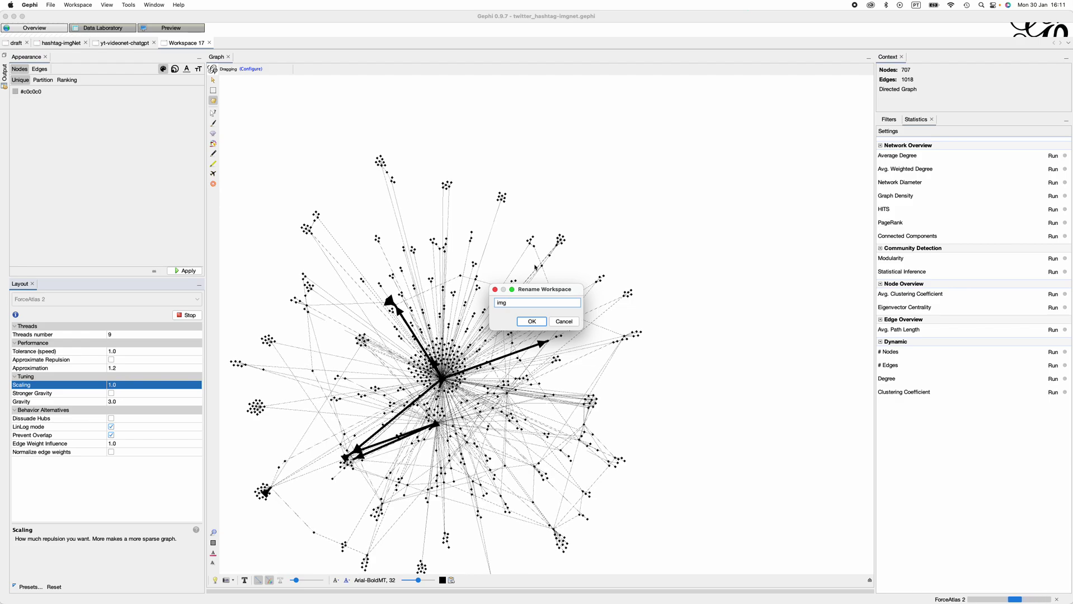
pyautogui.write('-hashtagNet')
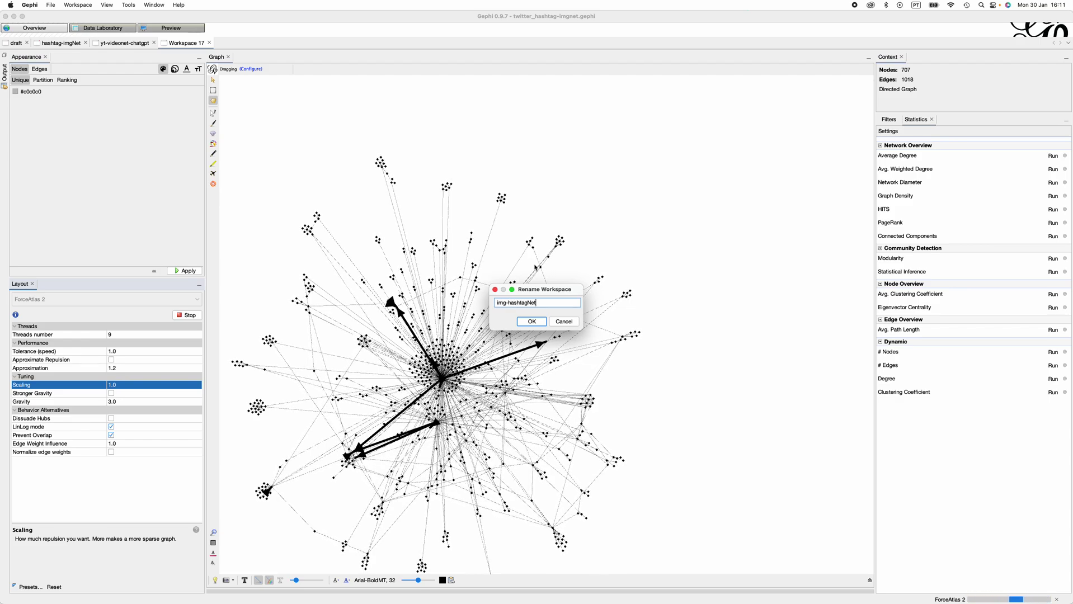
pyautogui.click(532, 323)
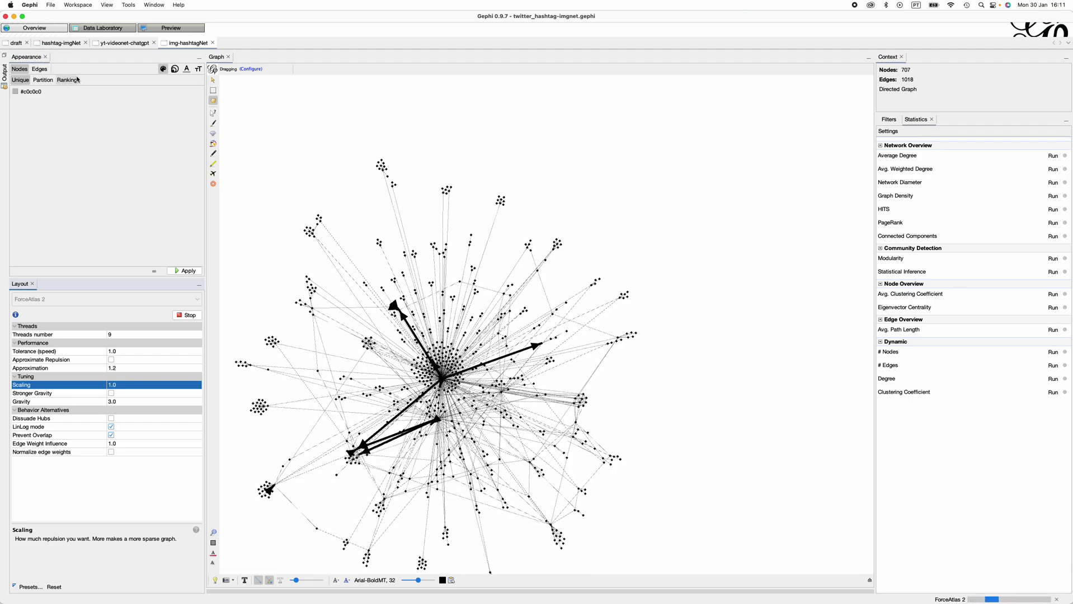
# Size the nodes by Degree ranking with a maximum size of 60.
pyautogui.click(177, 73)
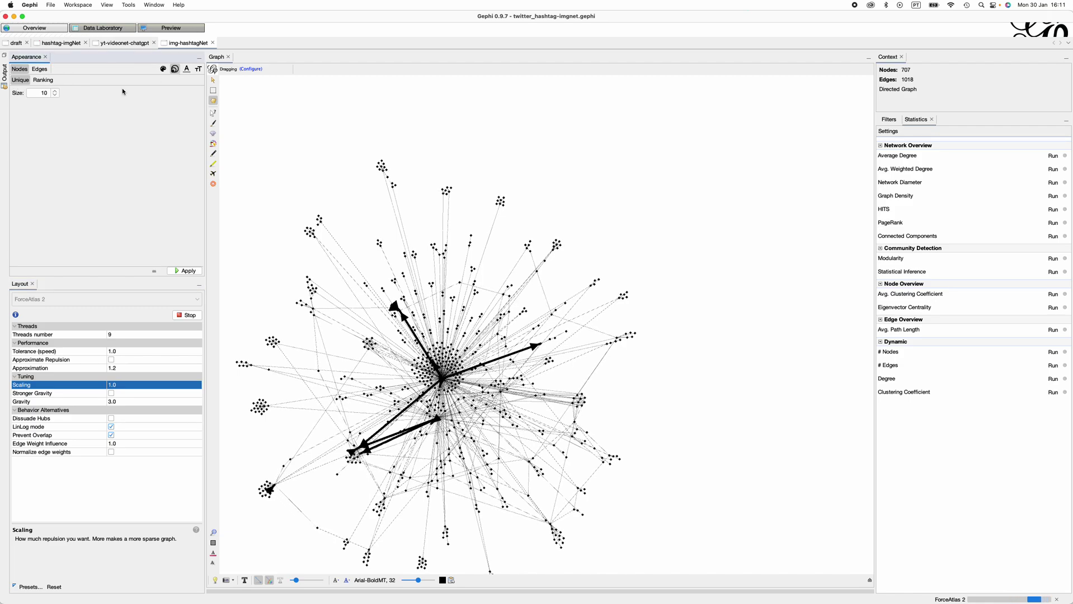
pyautogui.click(49, 81)
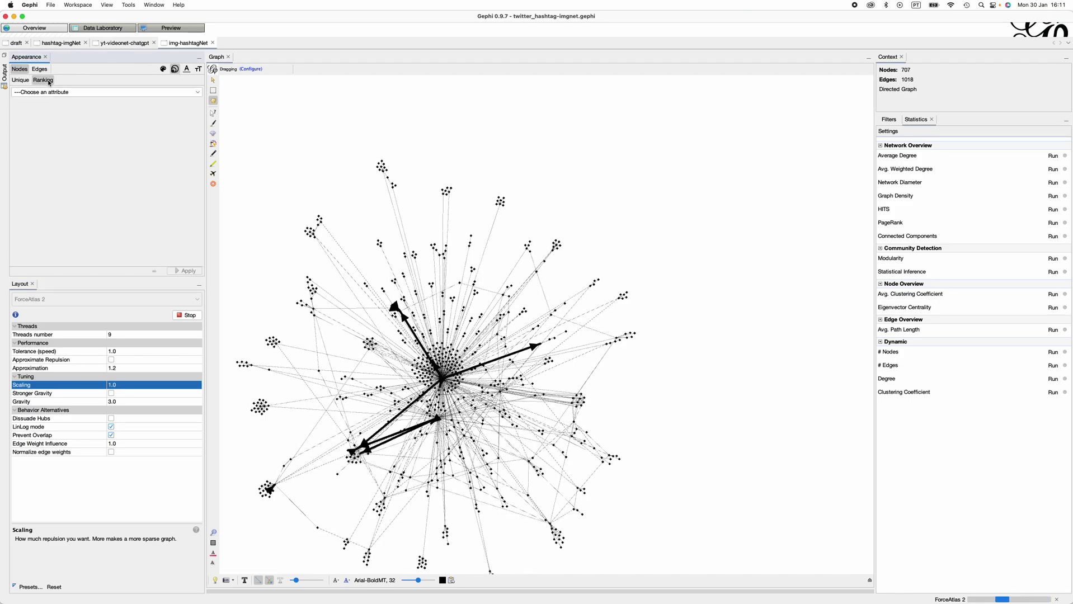
pyautogui.click(79, 92)
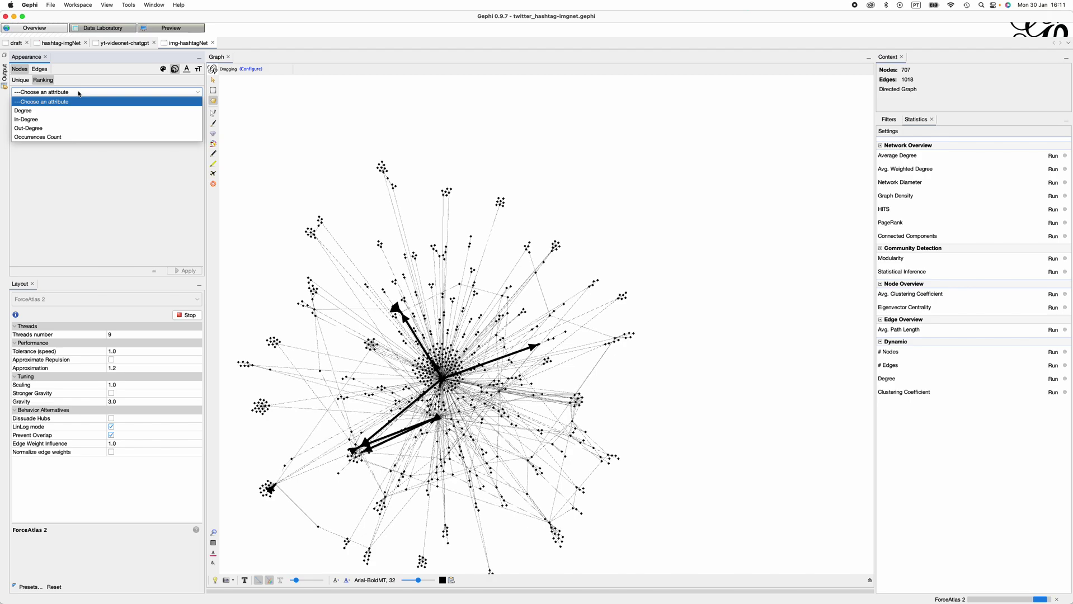
pyautogui.click(60, 112)
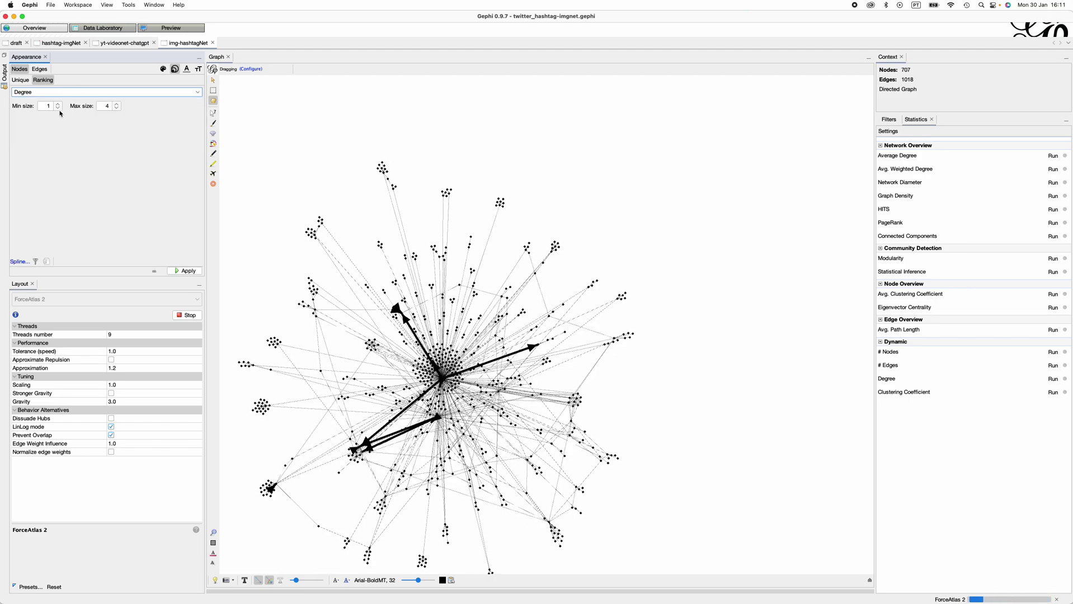
pyautogui.doubleClick(105, 106)
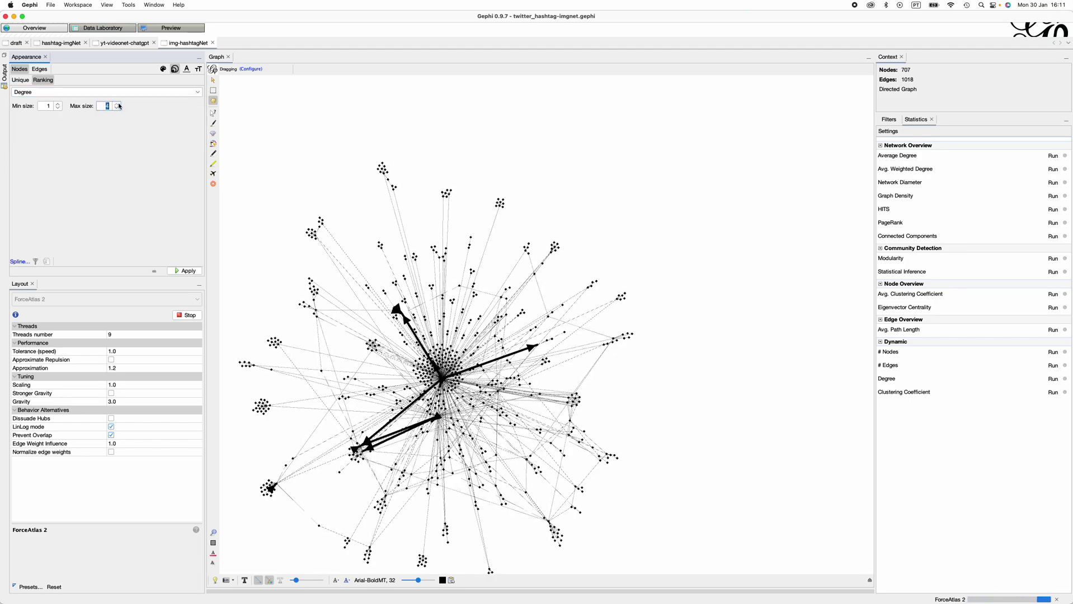
pyautogui.write('60')
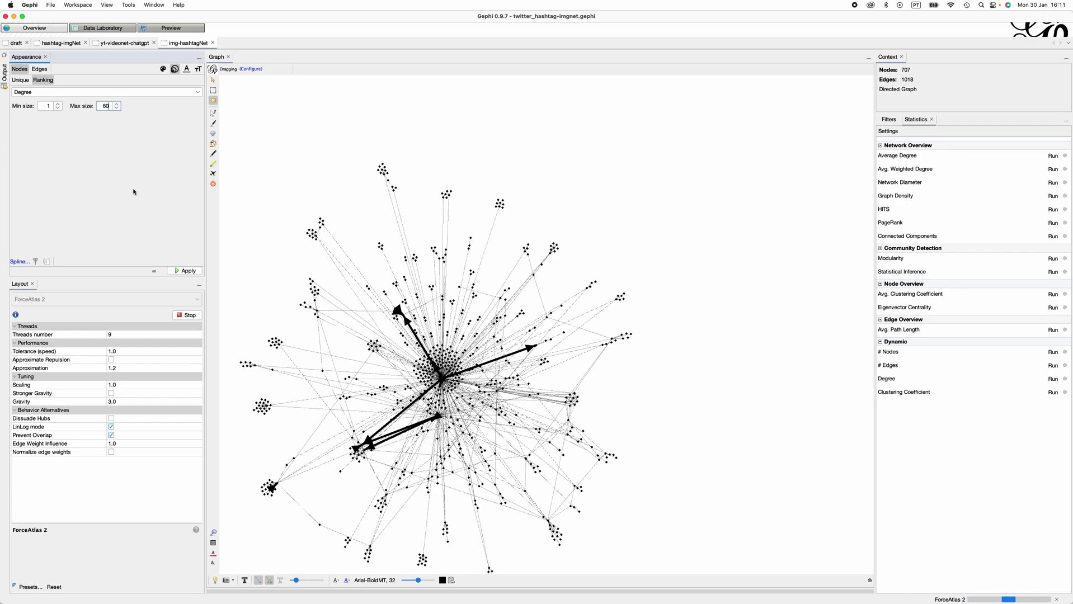
pyautogui.click(185, 272)
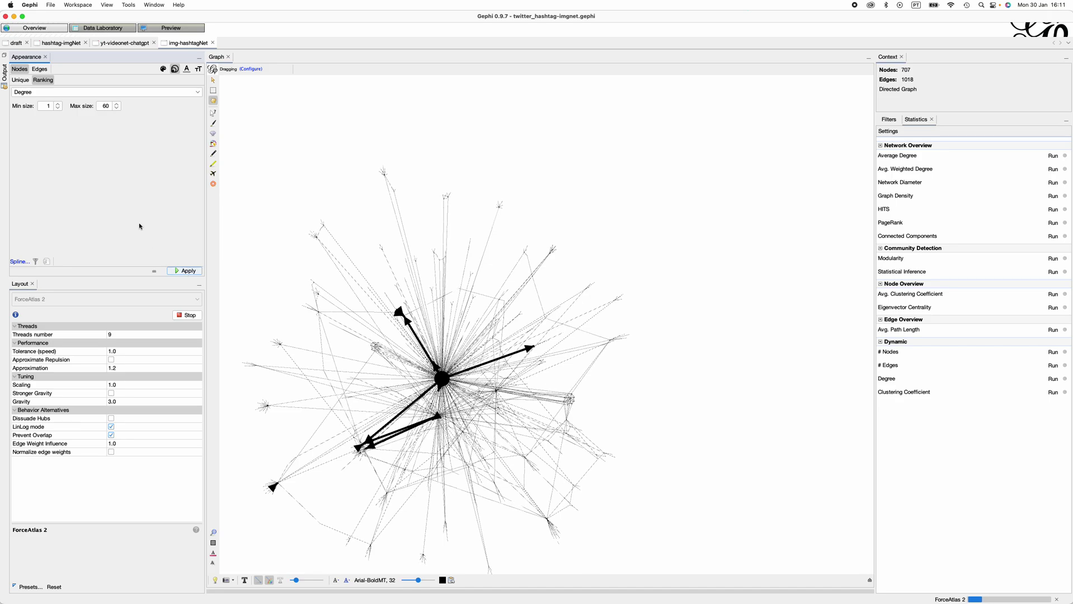
# Set the minimum node size of the Degree ranking to 15 and apply it to the graph.
pyautogui.doubleClick(48, 106)
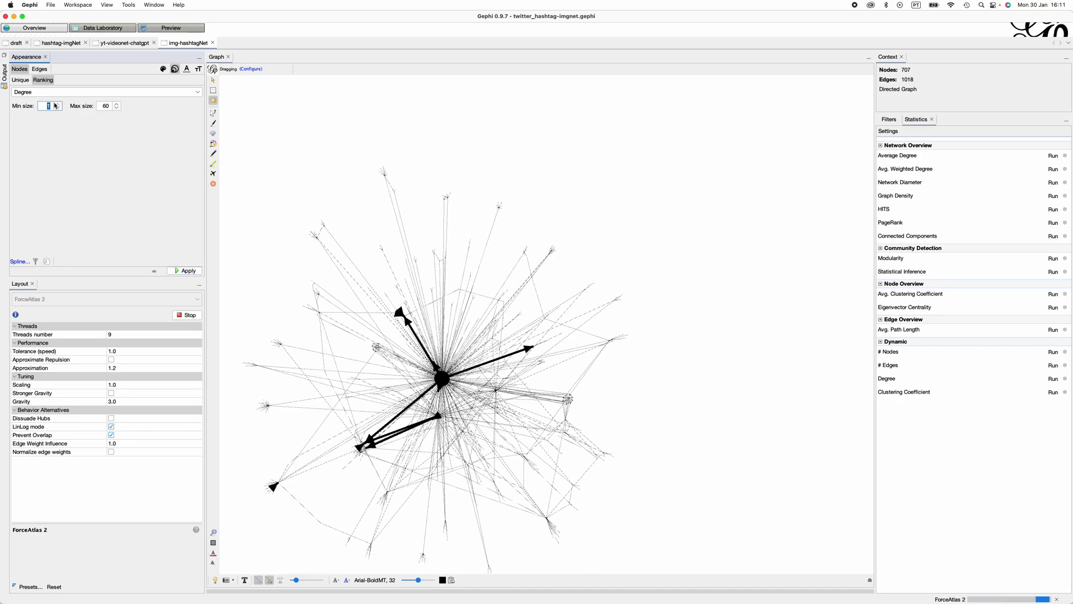
pyautogui.write('15')
pyautogui.click(185, 272)
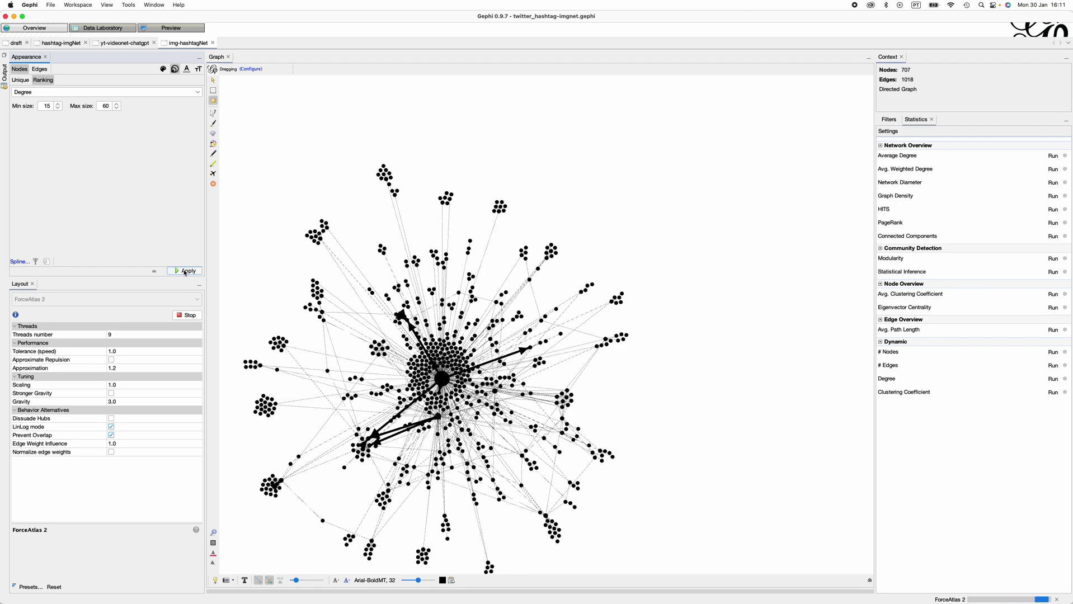
pyautogui.scroll(-3, 373, 503)
pyautogui.scroll(3, 373, 502)
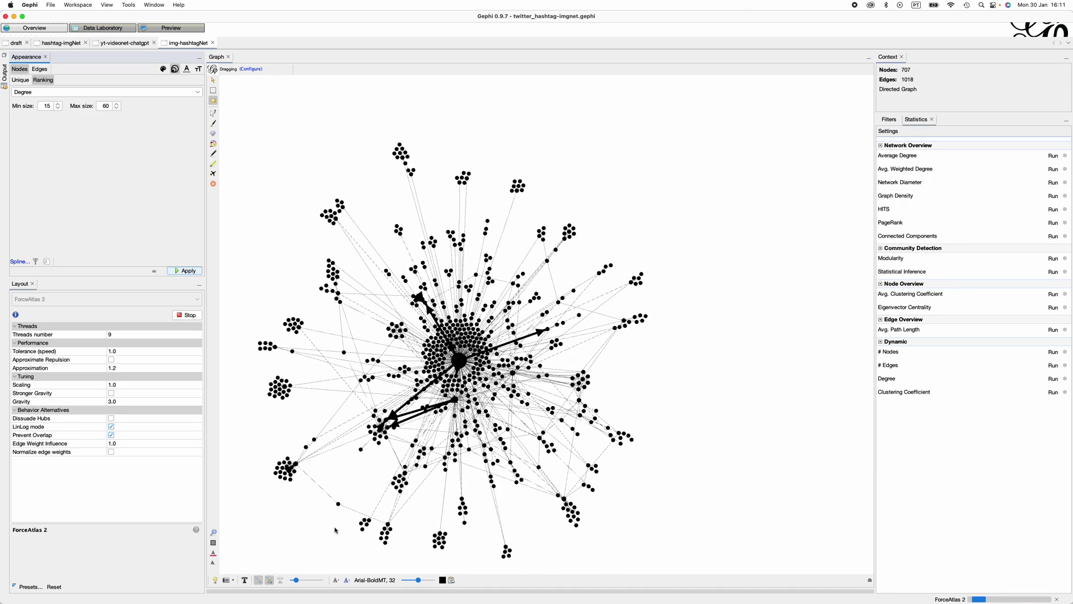
# Colour the nodes by the Type partition and recolour them with the recent palette of magenta for hashtags and bright green for images.
pyautogui.scroll(2, 298, 519)
pyautogui.scroll(-1, 297, 519)
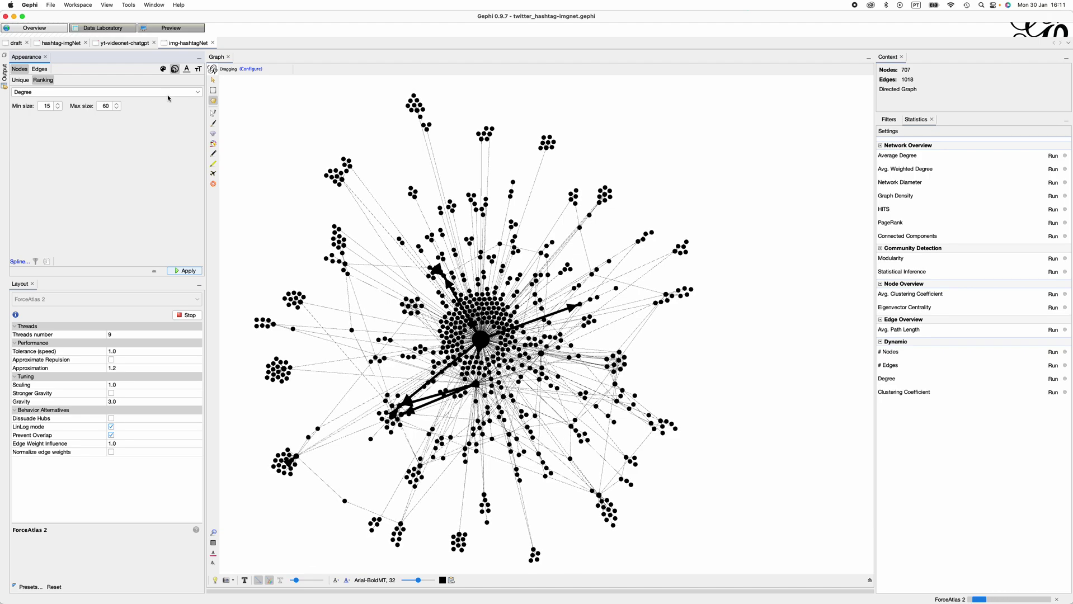
pyautogui.click(163, 69)
pyautogui.click(43, 80)
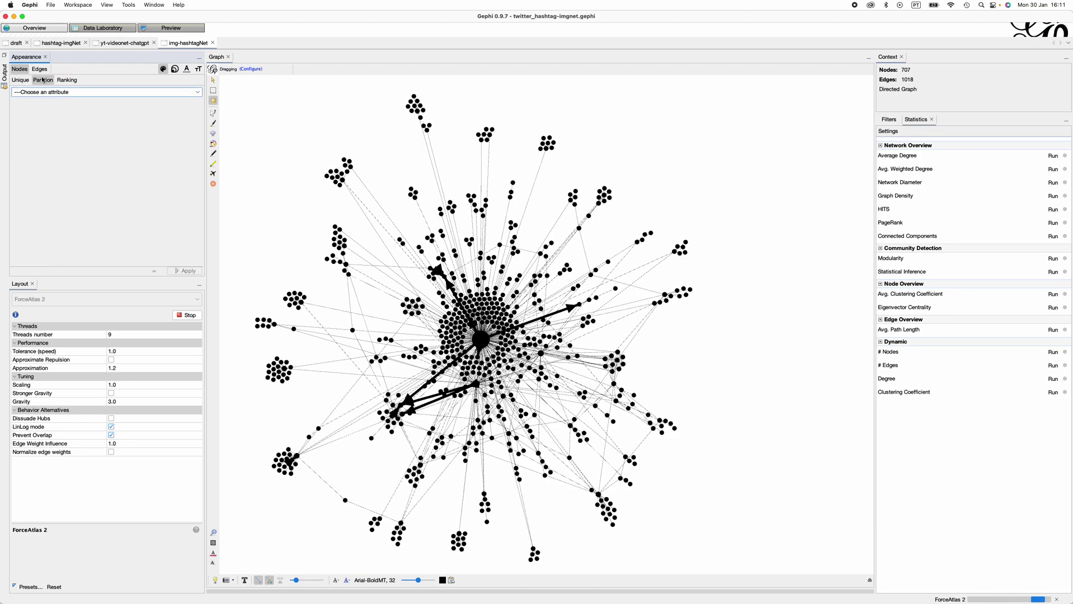
pyautogui.click(70, 92)
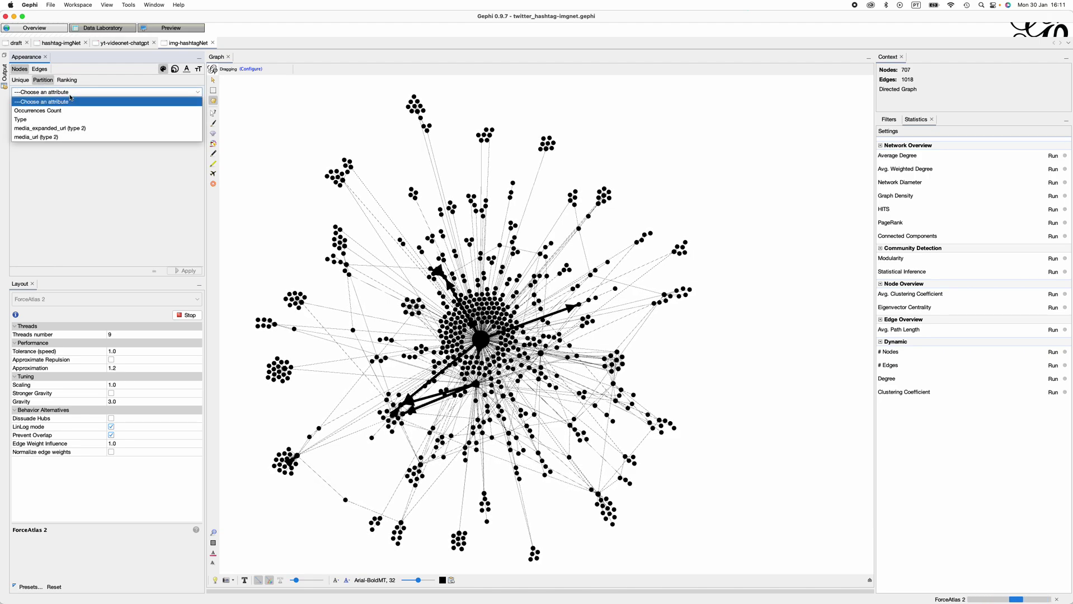
pyautogui.click(35, 119)
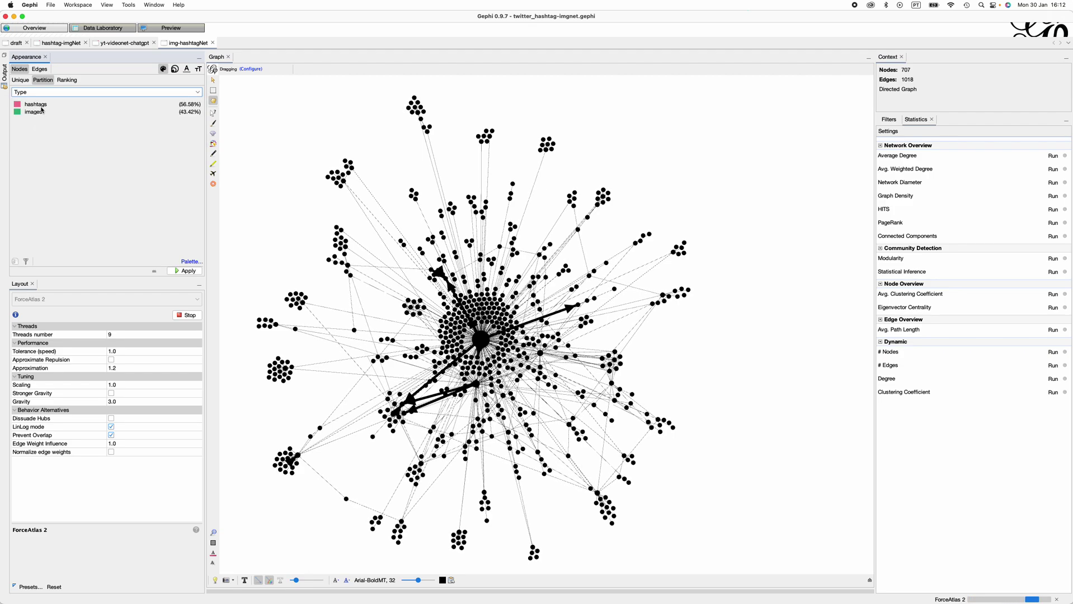
pyautogui.click(185, 272)
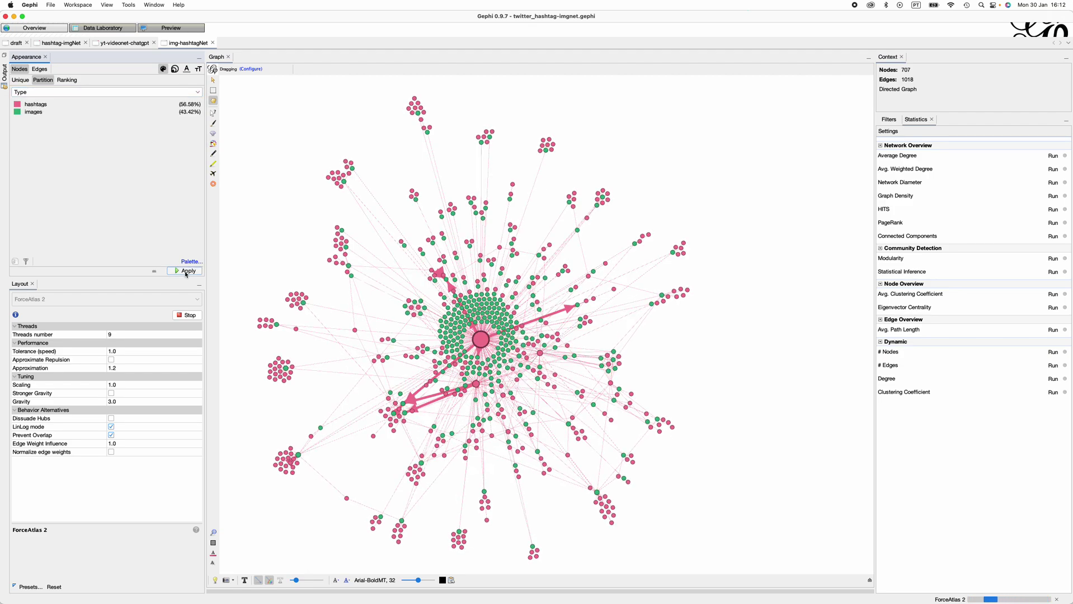
pyautogui.click(192, 263)
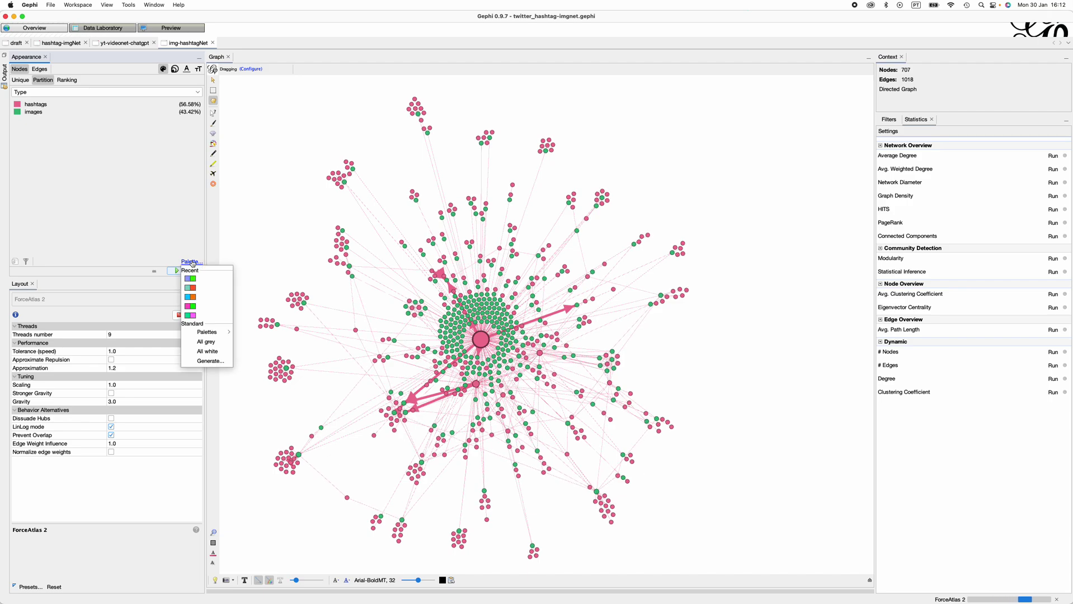
pyautogui.click(196, 306)
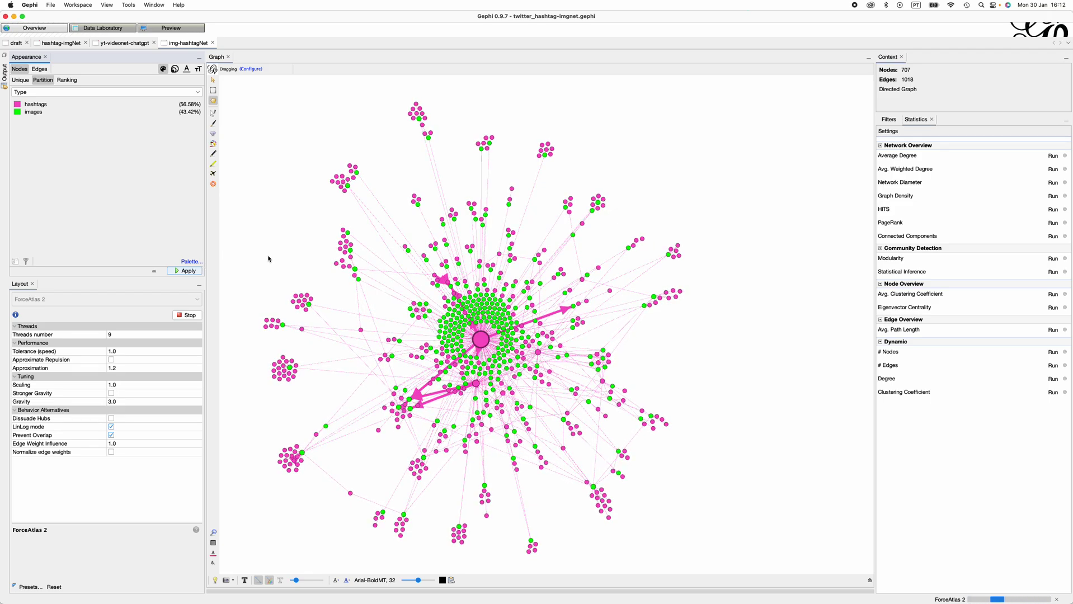
# Show the node labels, scale them by node size and reduce the overall label size.
pyautogui.click(244, 582)
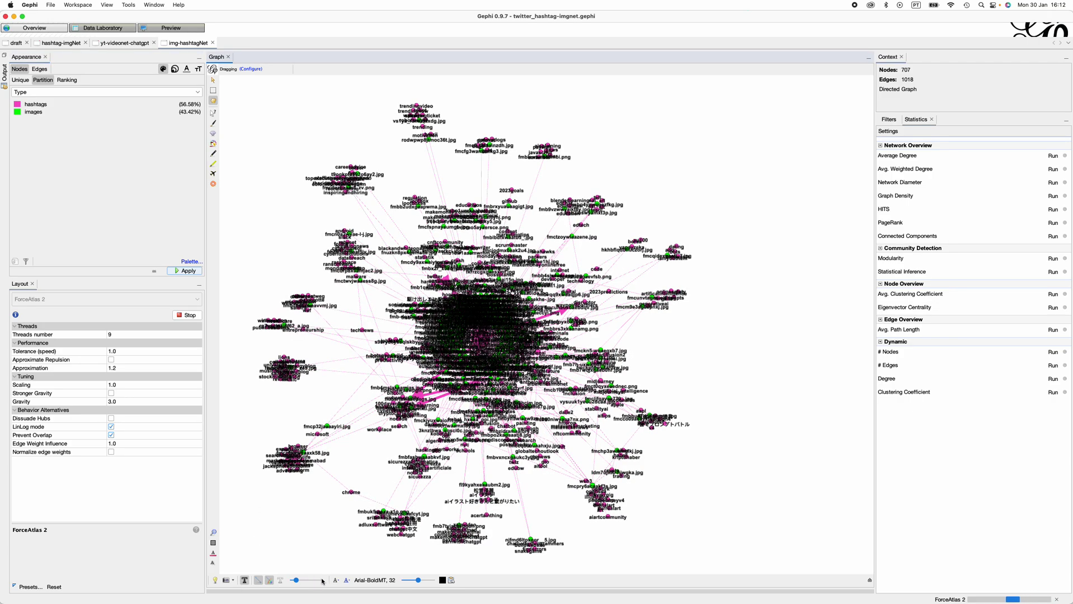
pyautogui.click(336, 581)
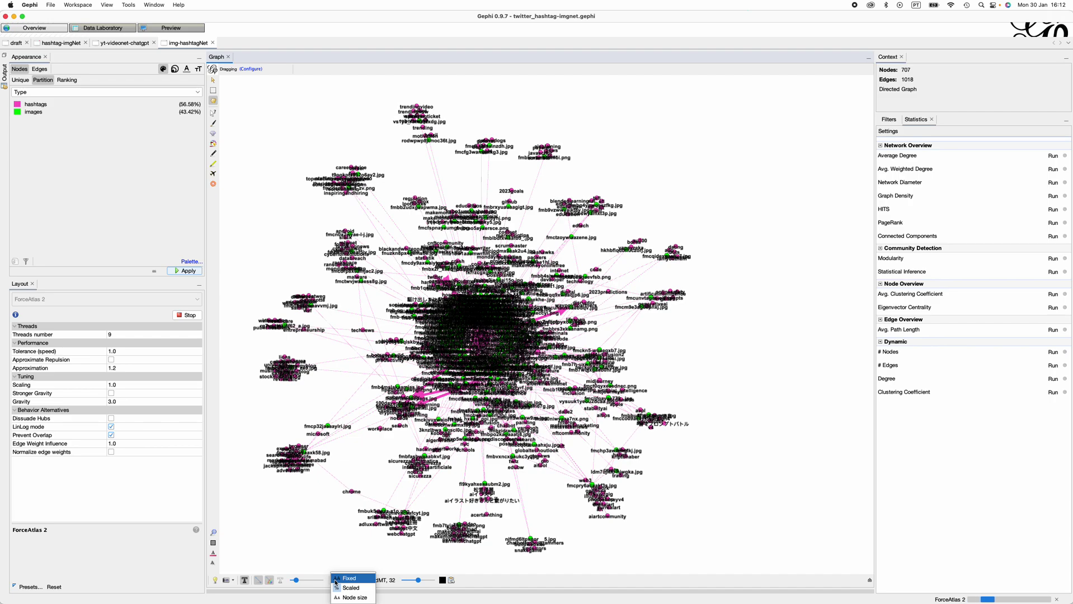
pyautogui.click(353, 598)
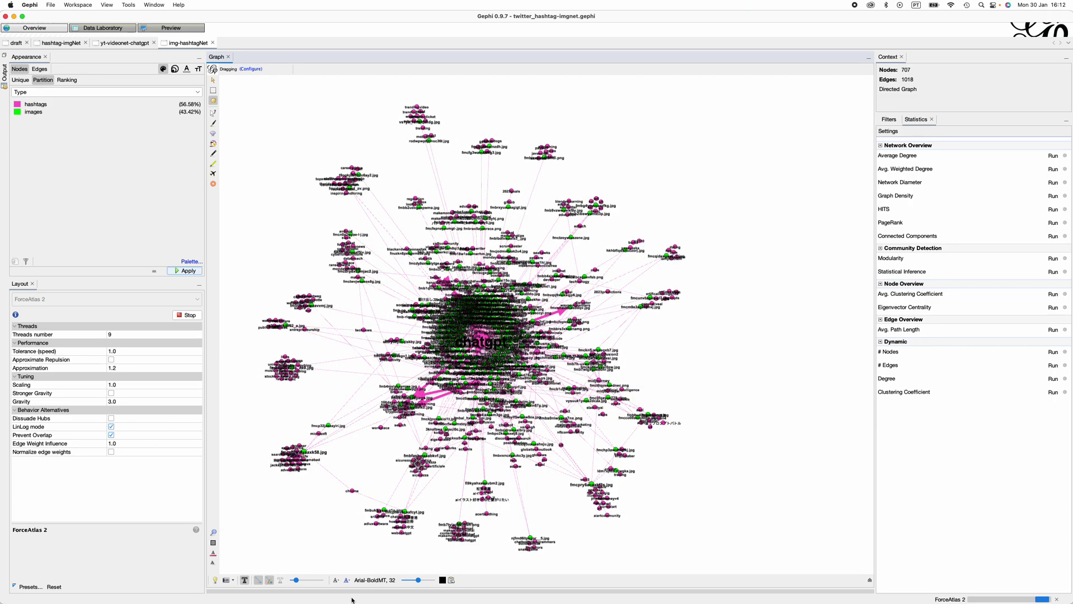
pyautogui.click(409, 581)
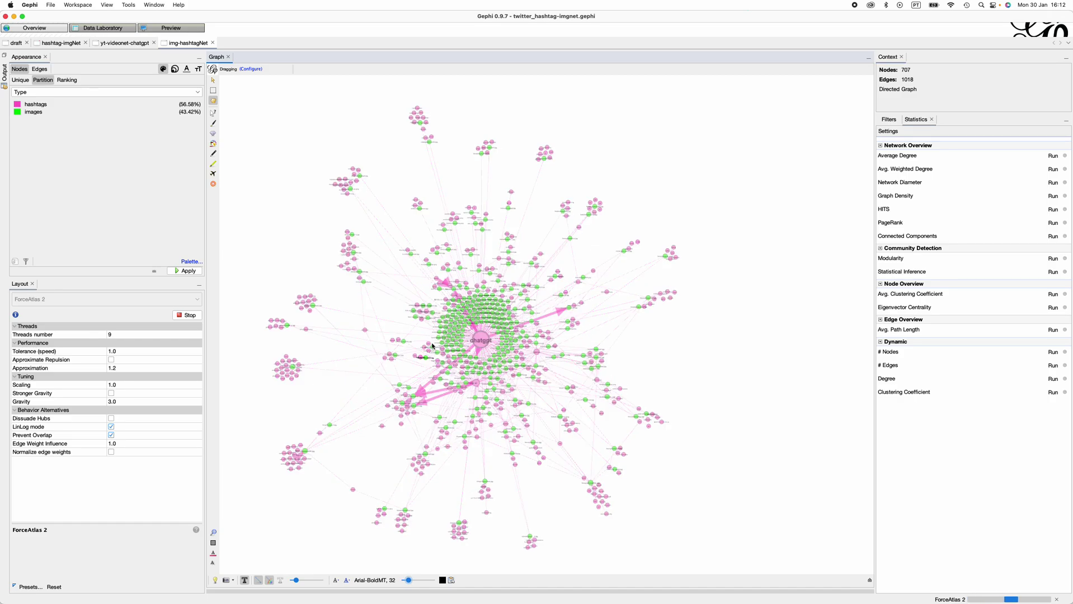
pyautogui.scroll(10, 433, 347)
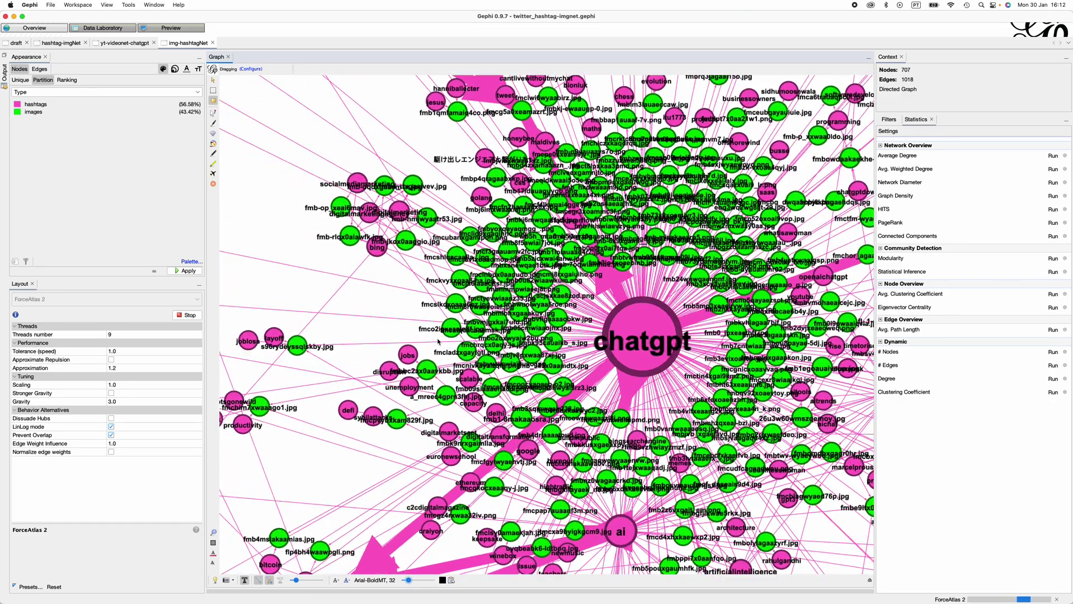
# Stop the ForceAtlas 2 layout and save the project.
pyautogui.click(190, 317)
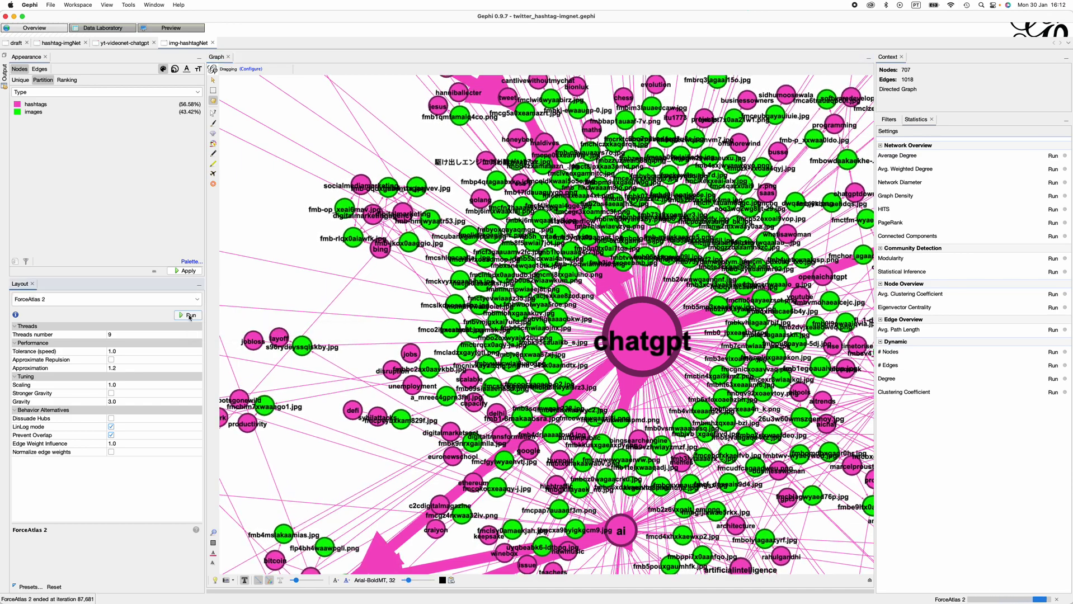
pyautogui.click(50, 7)
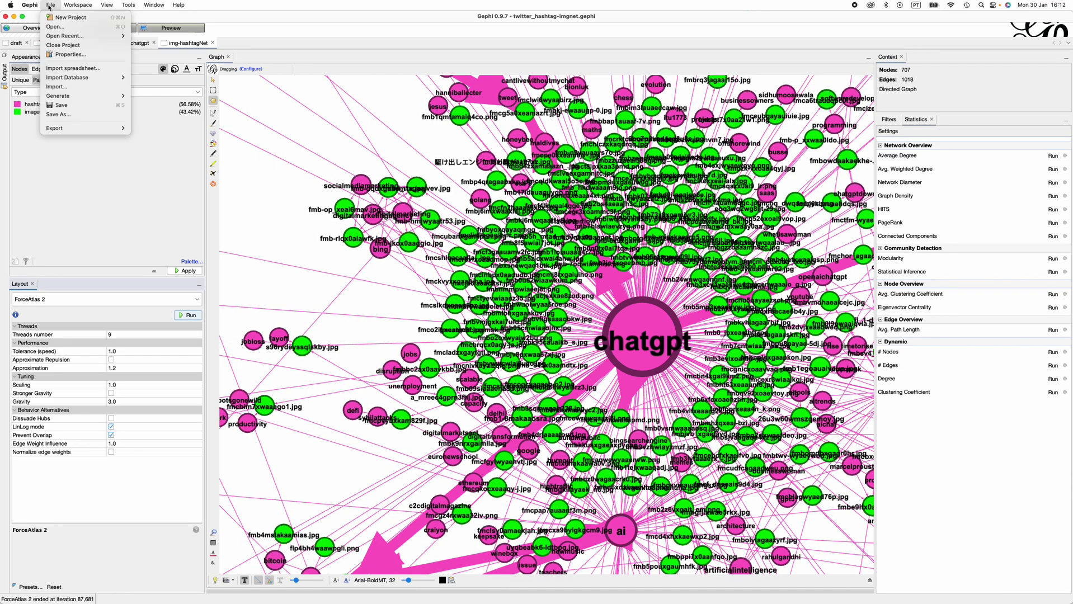
pyautogui.click(73, 106)
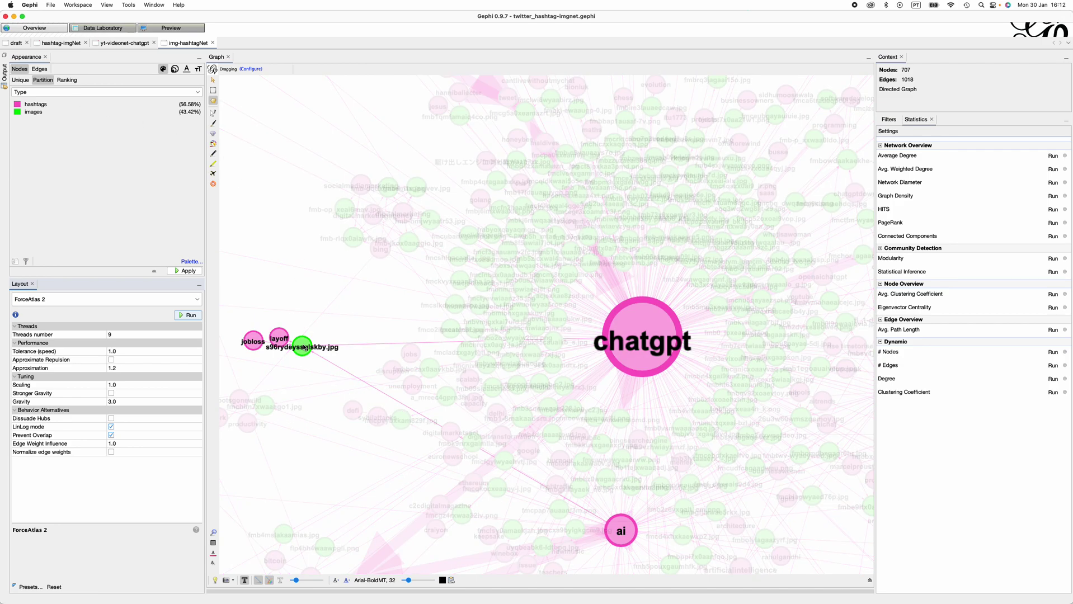
# Open the node data table of the network and enlarge the window to fill the screen.
pyautogui.scroll(4, 304, 348)
pyautogui.scroll(2, 304, 349)
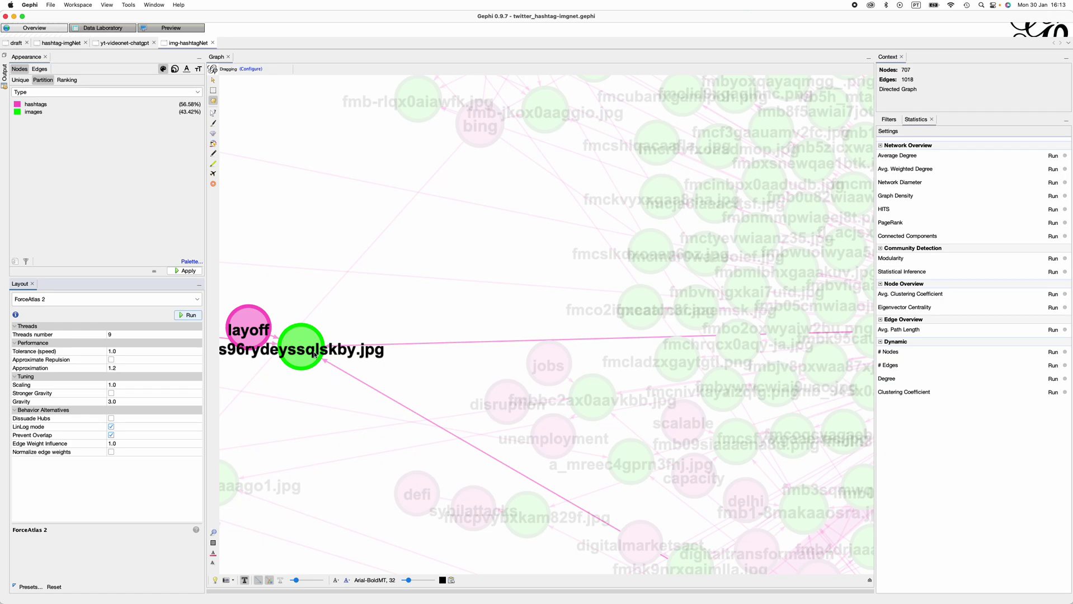
pyautogui.scroll(-3, 314, 354)
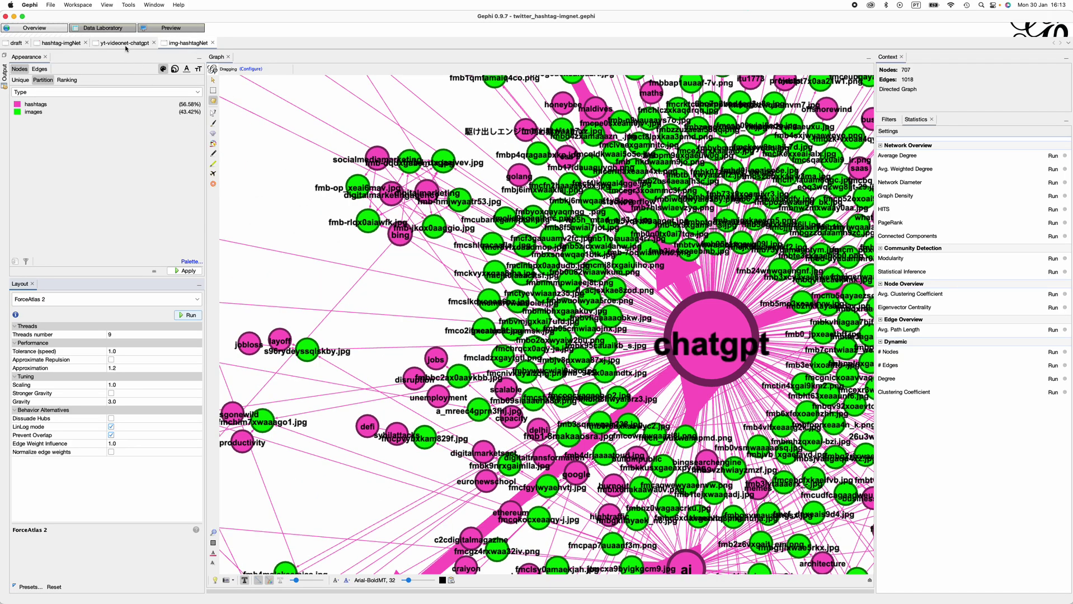
pyautogui.click(106, 29)
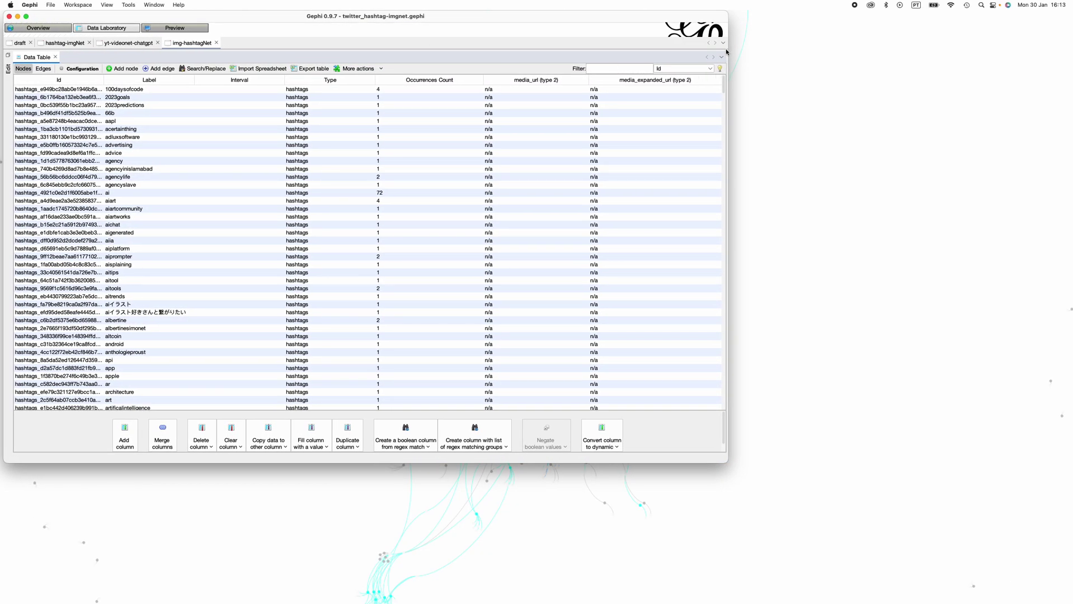
pyautogui.moveTo(728, 51); pyautogui.dragTo(1072, 52)
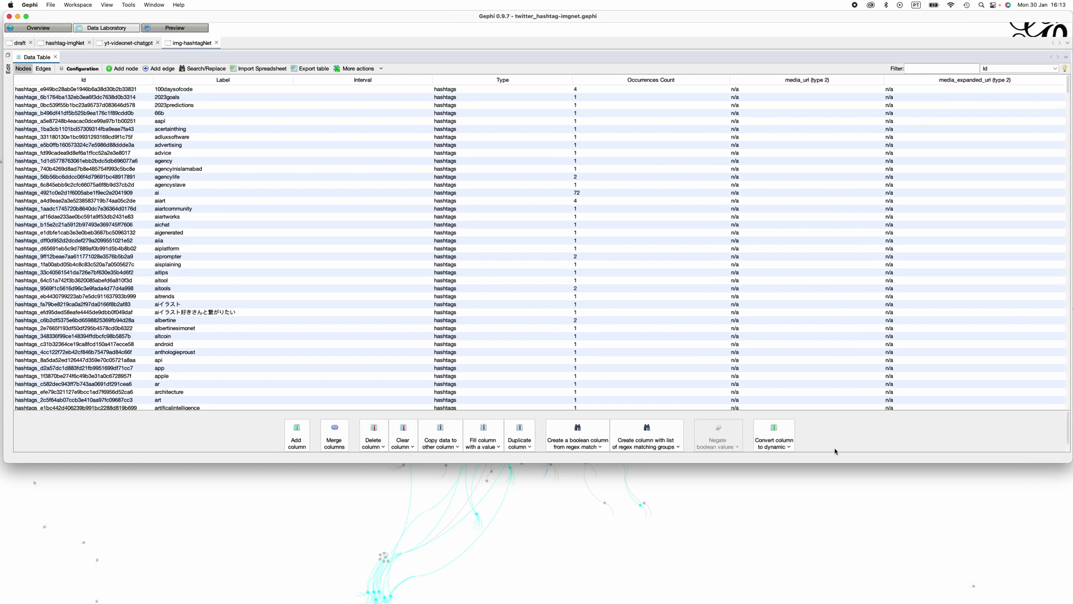
pyautogui.moveTo(834, 463); pyautogui.dragTo(834, 602)
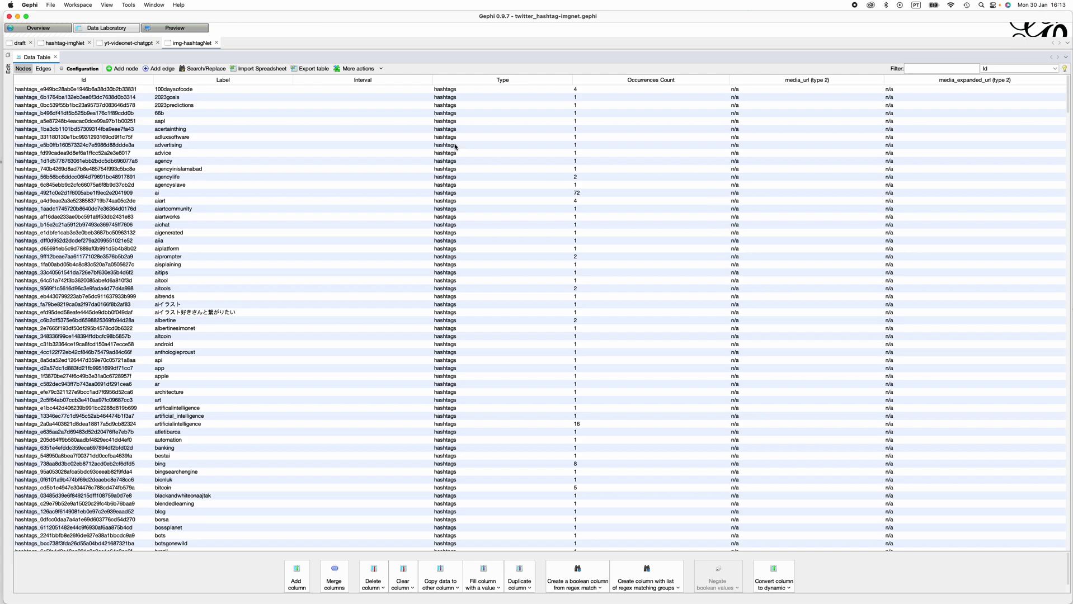
# Sort the node table by Occurrences Count in descending order, and by Type to compare image and hashtag rows.
pyautogui.click(622, 80)
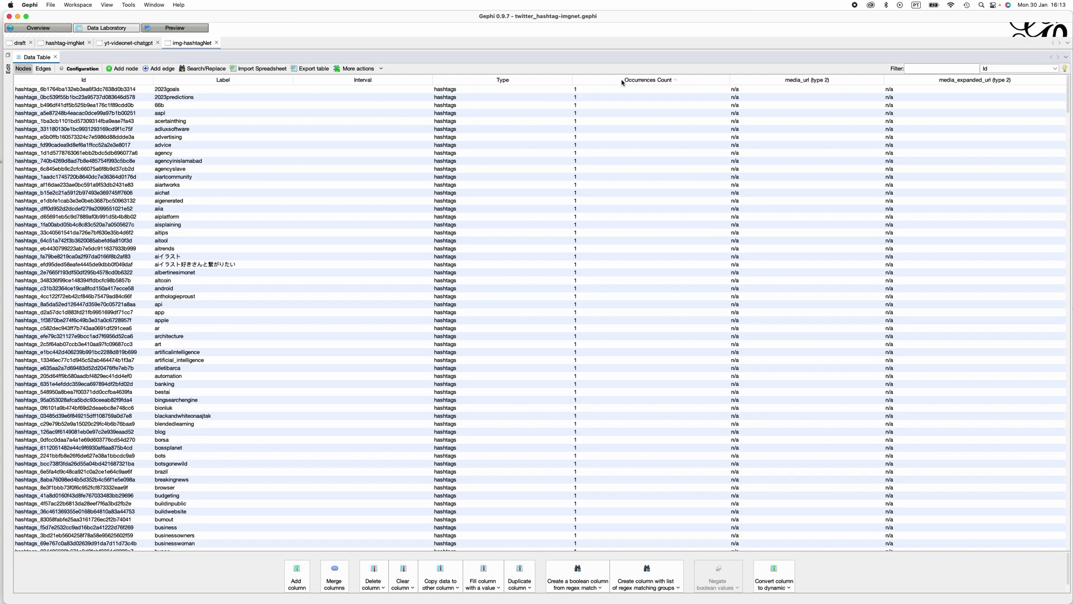
pyautogui.click(622, 80)
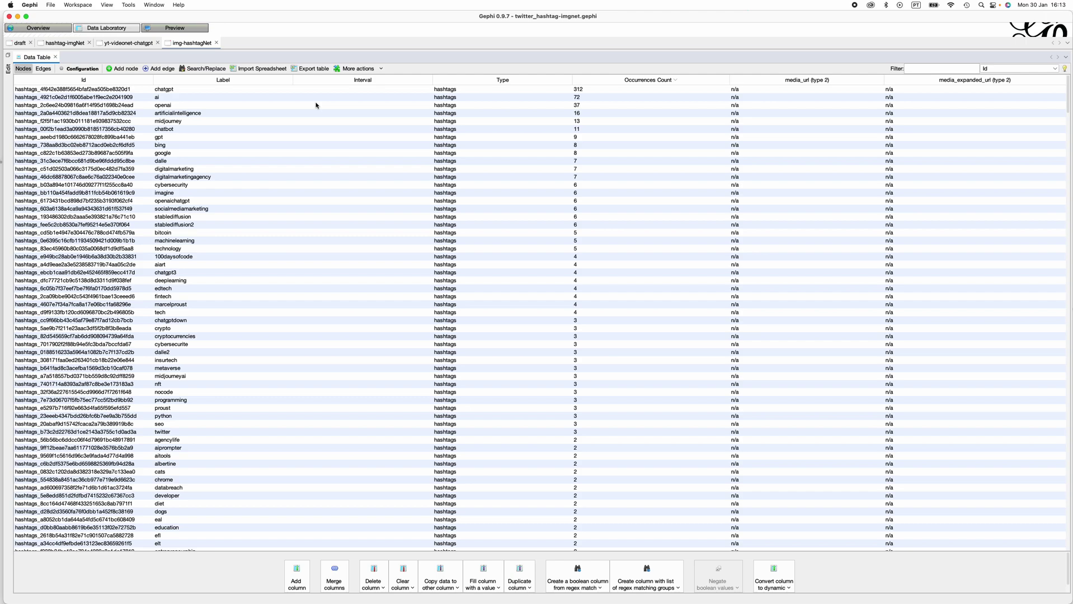
pyautogui.click(548, 80)
pyautogui.click(548, 81)
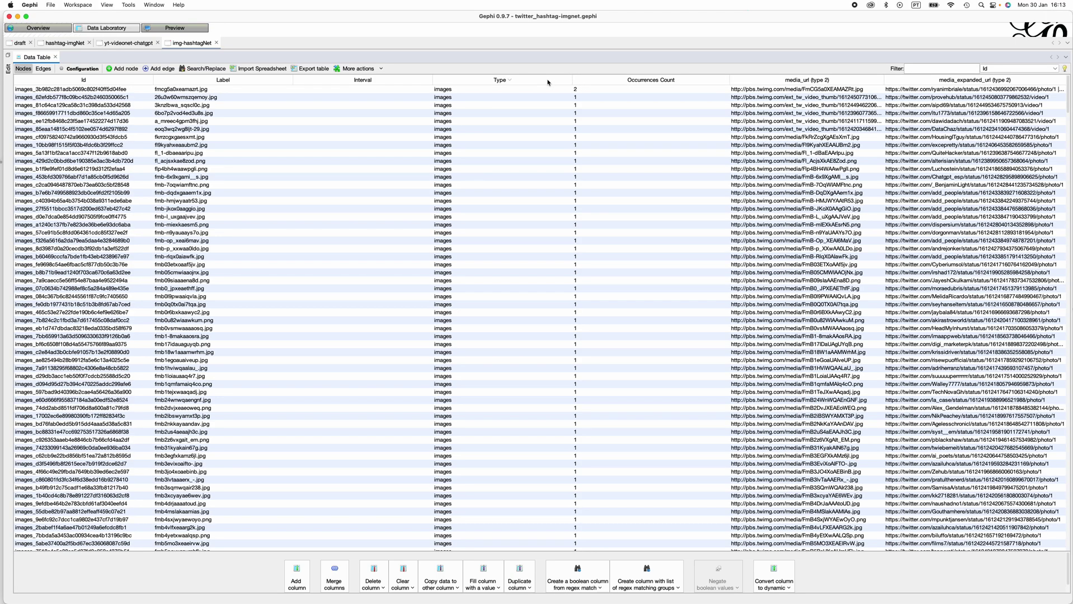
pyautogui.click(548, 81)
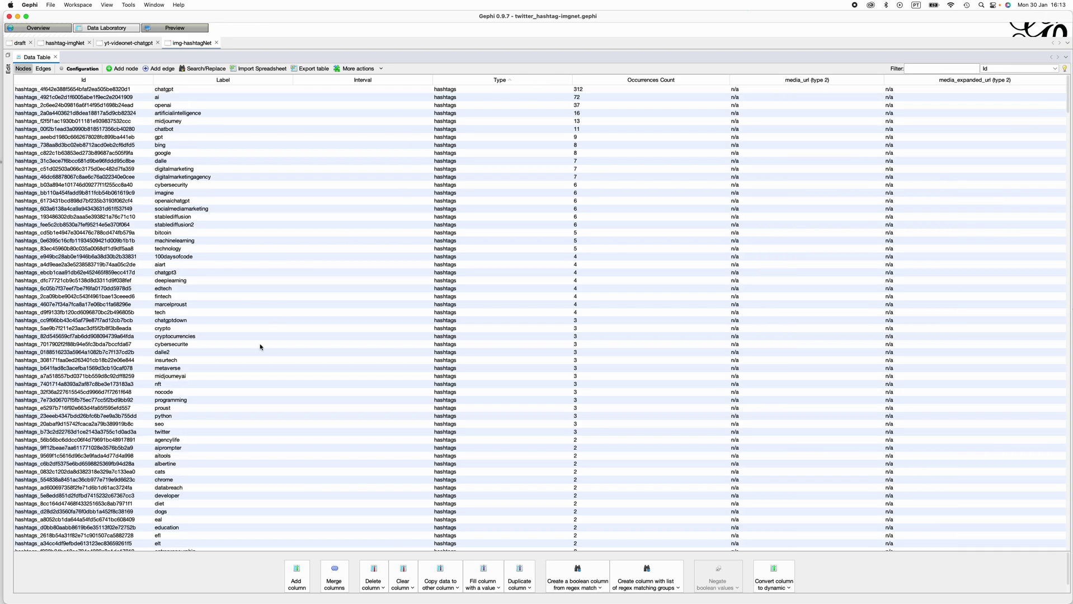
# Add a String column titled image to the node table.
pyautogui.click(296, 577)
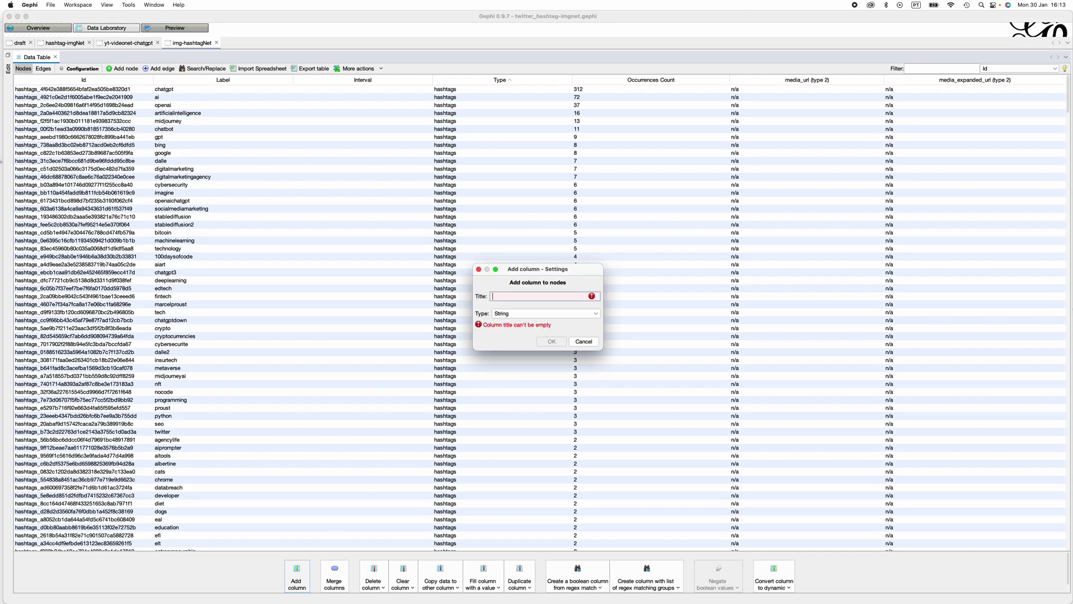
pyautogui.write('image')
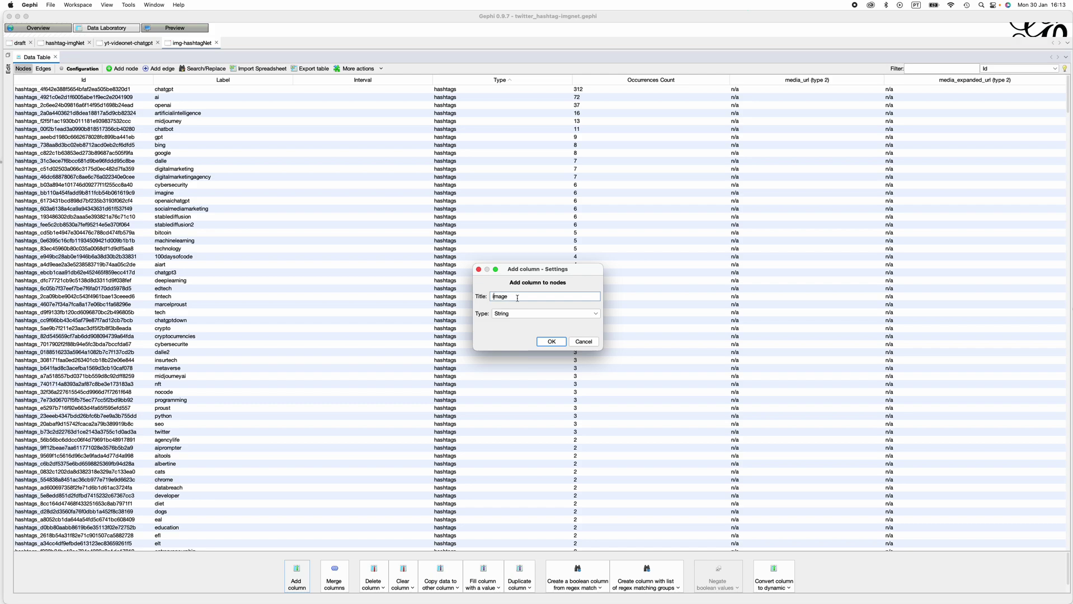
pyautogui.click(552, 342)
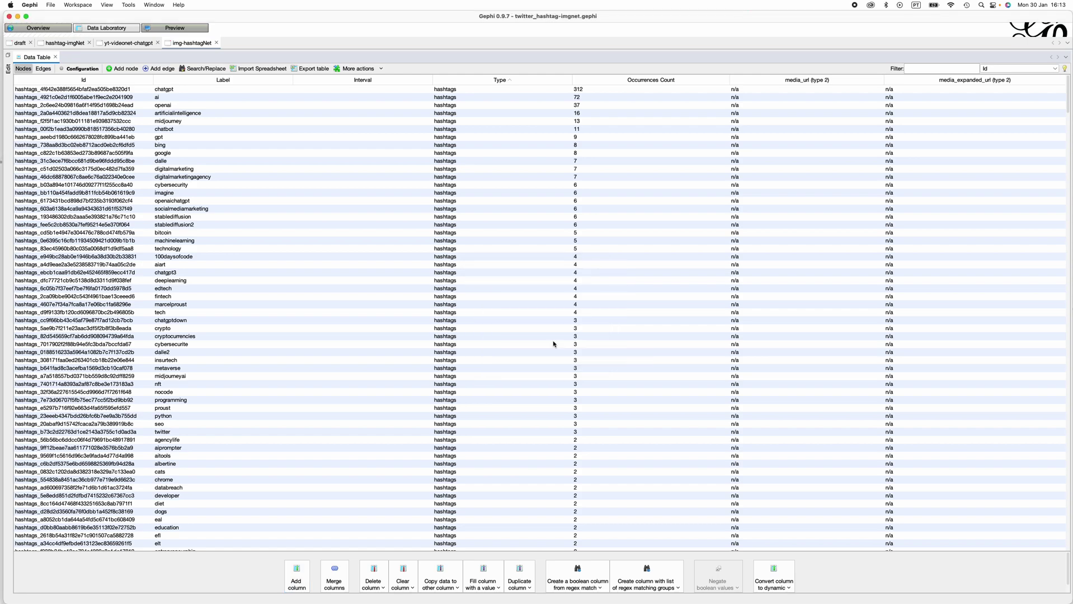
pyautogui.click(991, 106)
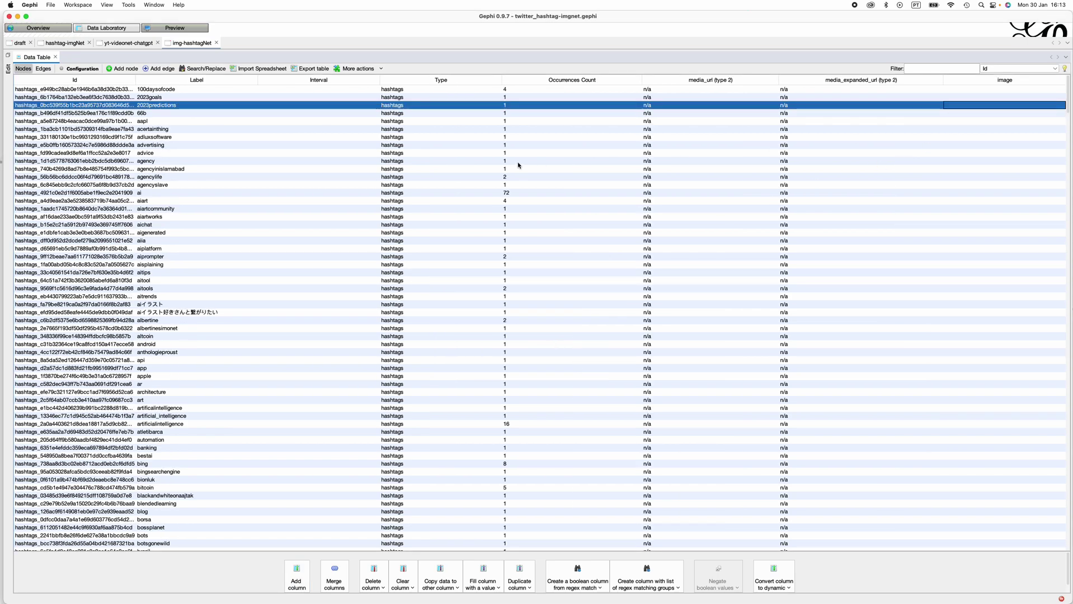
# Sort the nodes by Label in descending order and copy the Label data to the image column.
pyautogui.click(184, 81)
pyautogui.click(184, 81)
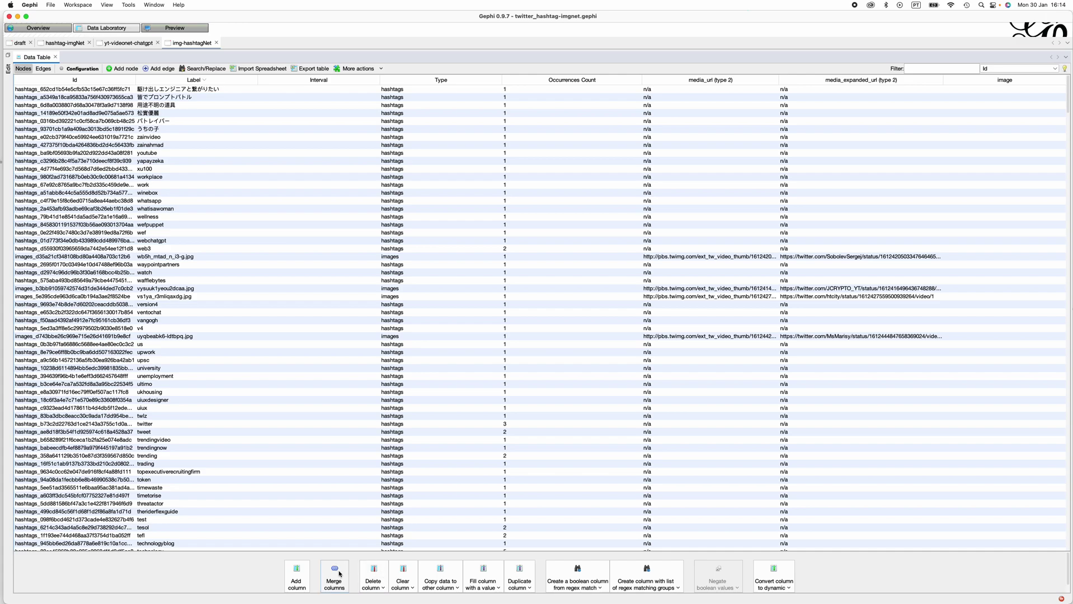
pyautogui.click(446, 582)
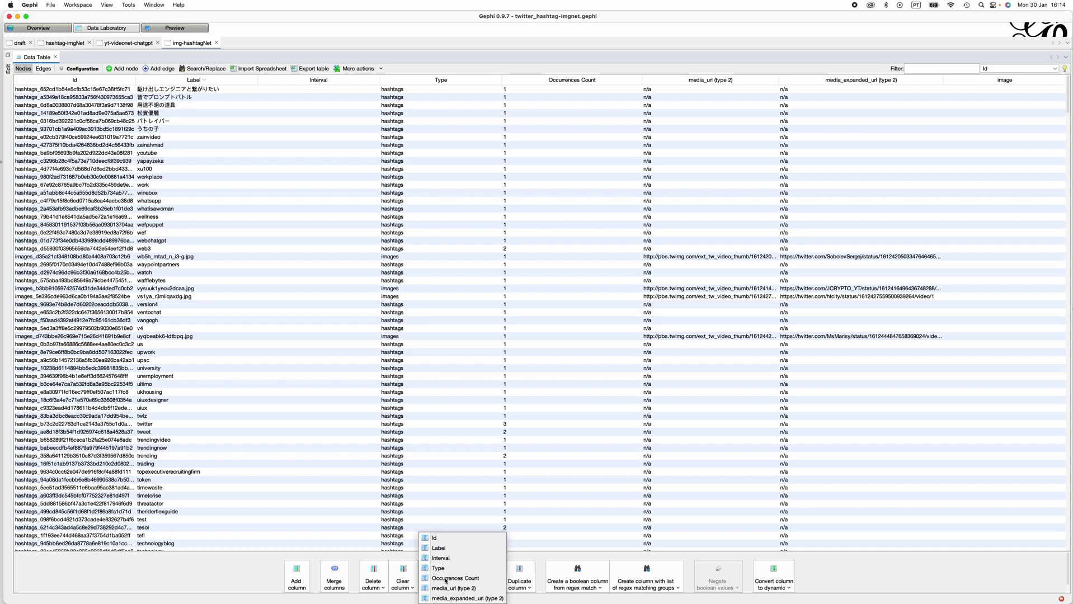
pyautogui.click(438, 550)
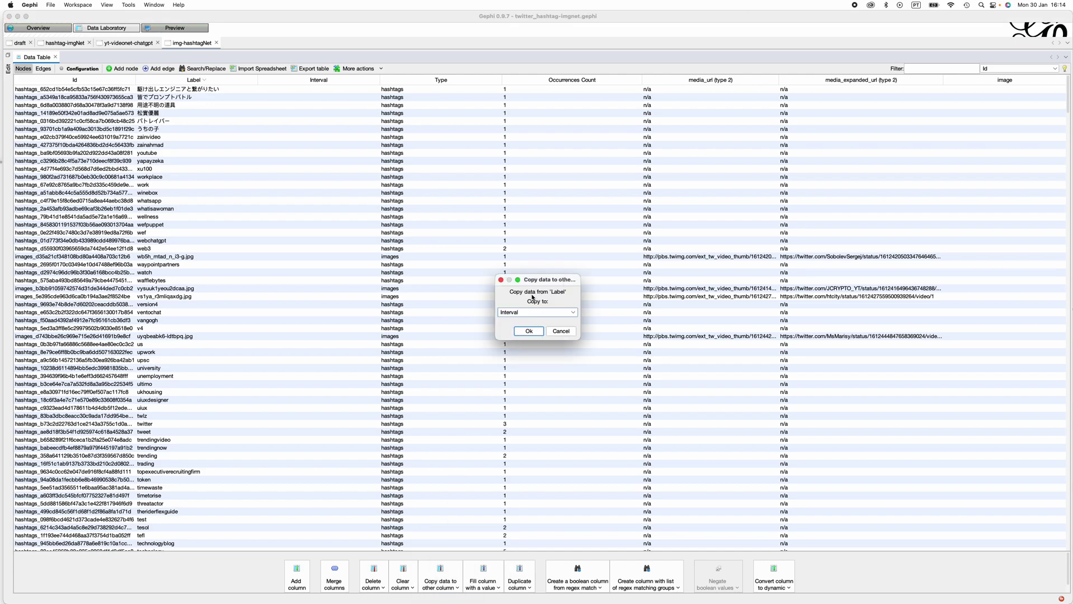
pyautogui.click(550, 314)
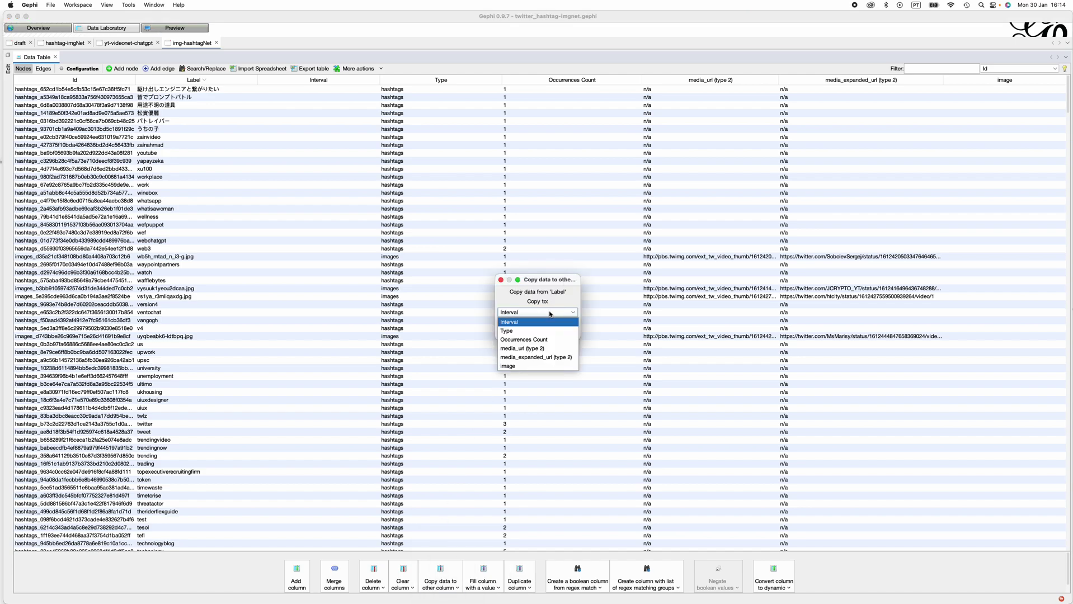
pyautogui.click(518, 367)
pyautogui.click(528, 333)
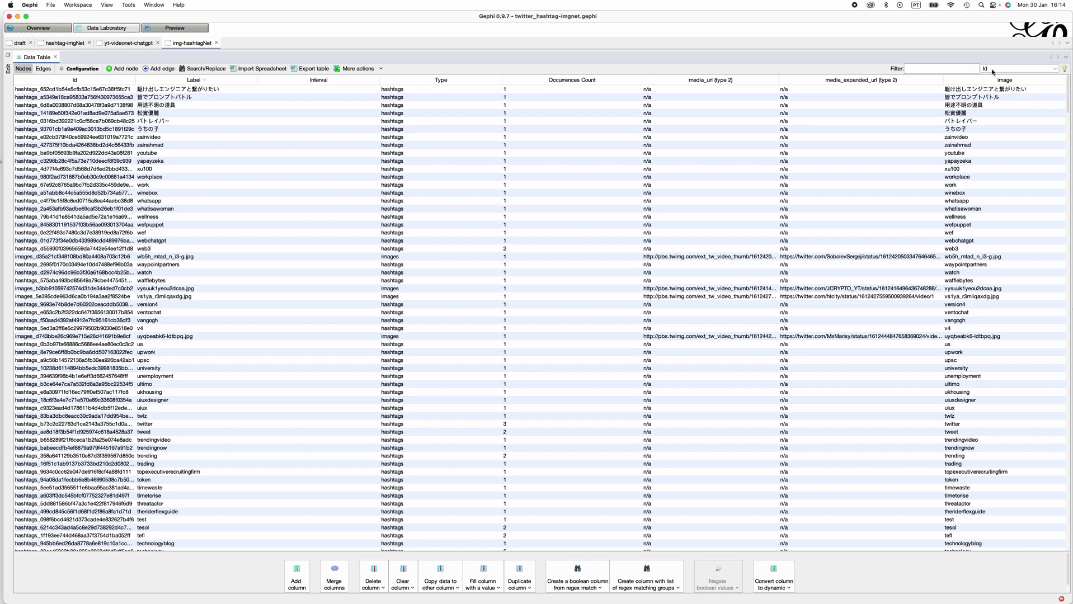
# Filter the node table on the Type column with the text "ha" to isolate the hashtag rows.
pyautogui.click(1000, 70)
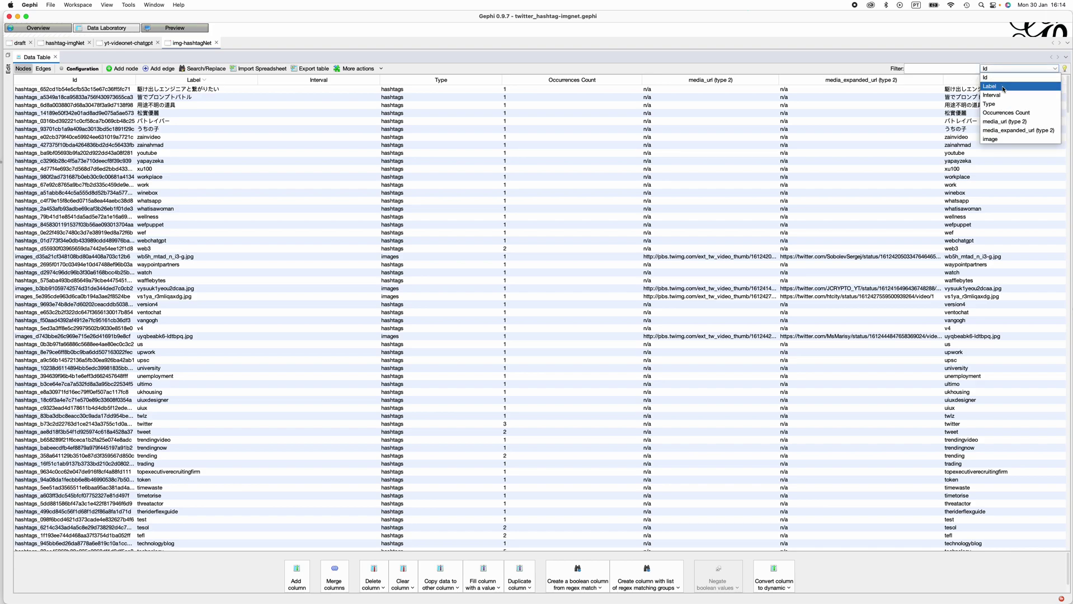
pyautogui.click(1003, 105)
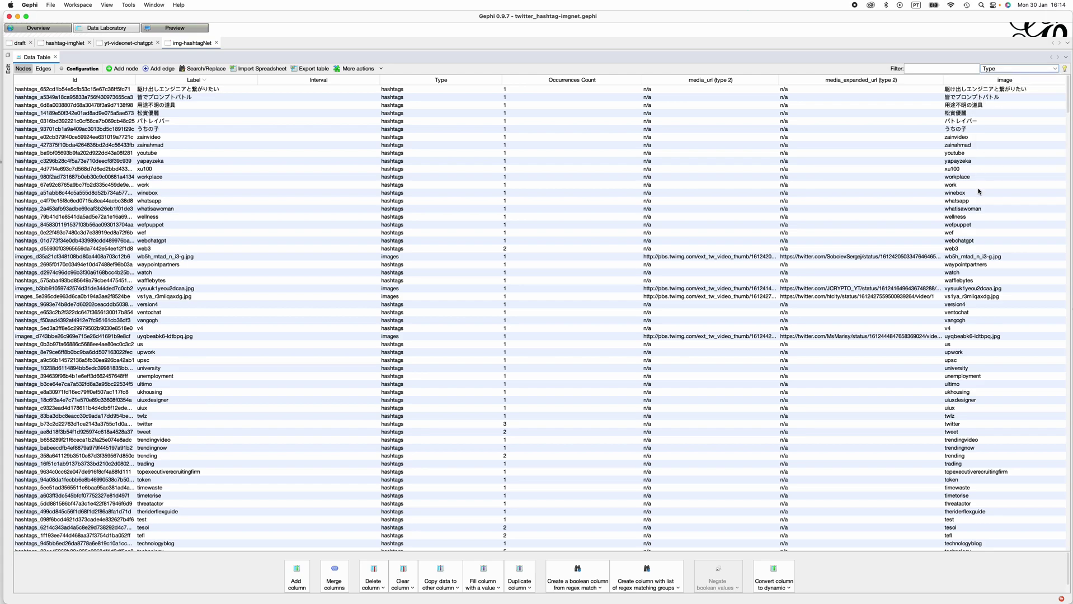
pyautogui.click(922, 68)
pyautogui.write('ha')
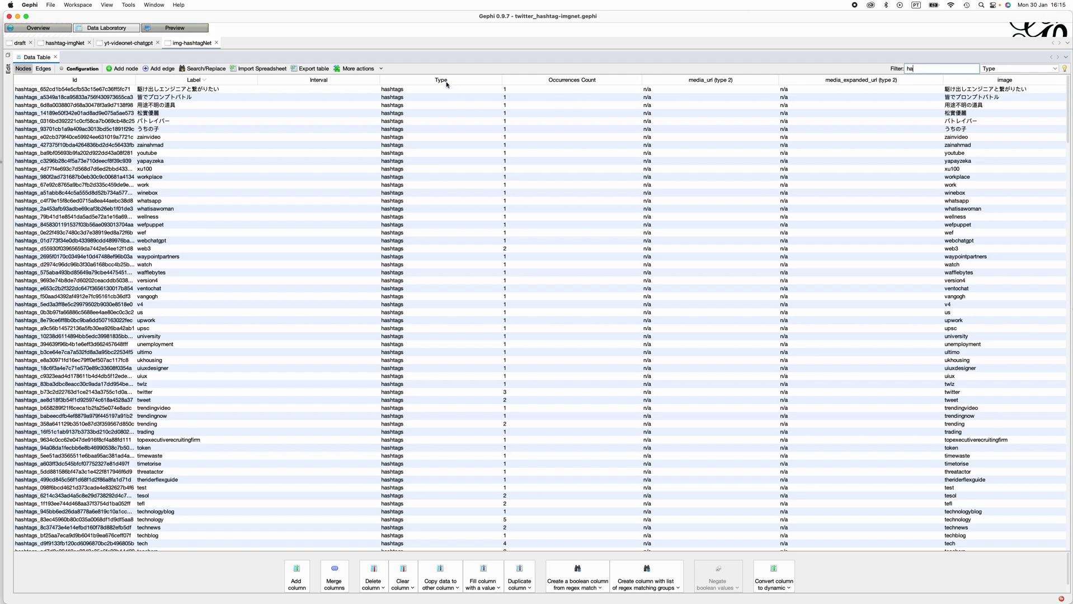
# Select all the filtered hashtag nodes and set their image attribute to an empty value in one edit.
pyautogui.click(1011, 89)
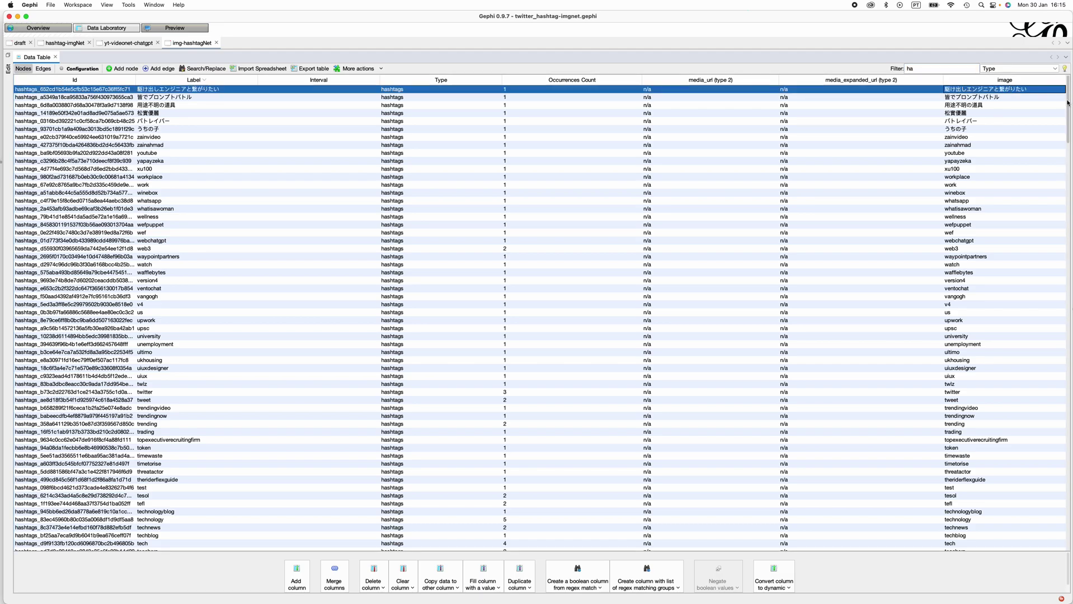
pyautogui.moveTo(1069, 103); pyautogui.dragTo(1036, 534)
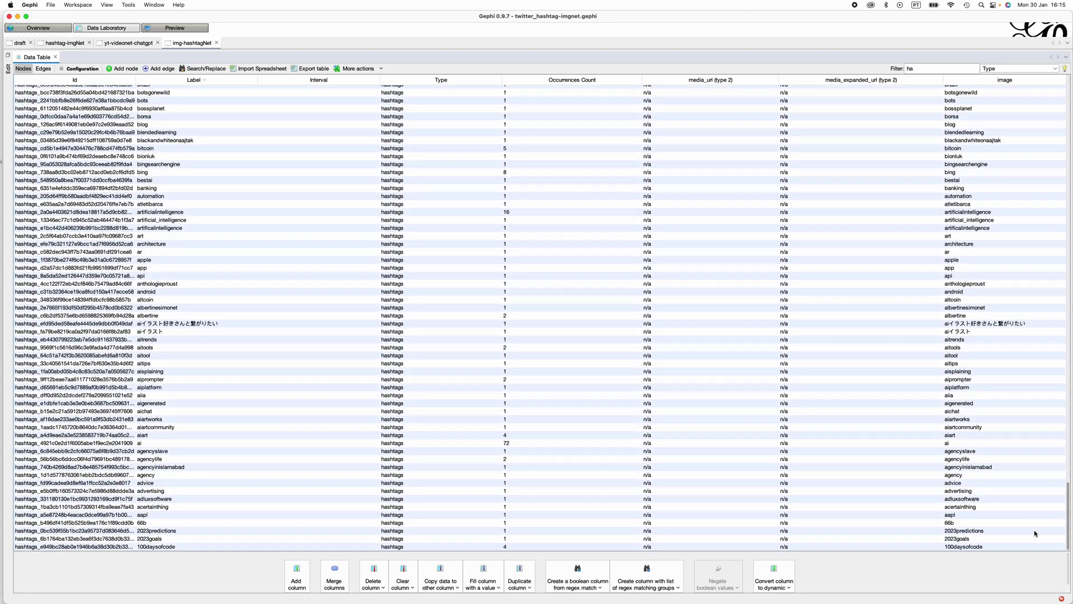
pyautogui.keyDown('shift'); pyautogui.click(1021, 547); pyautogui.keyUp('shift')
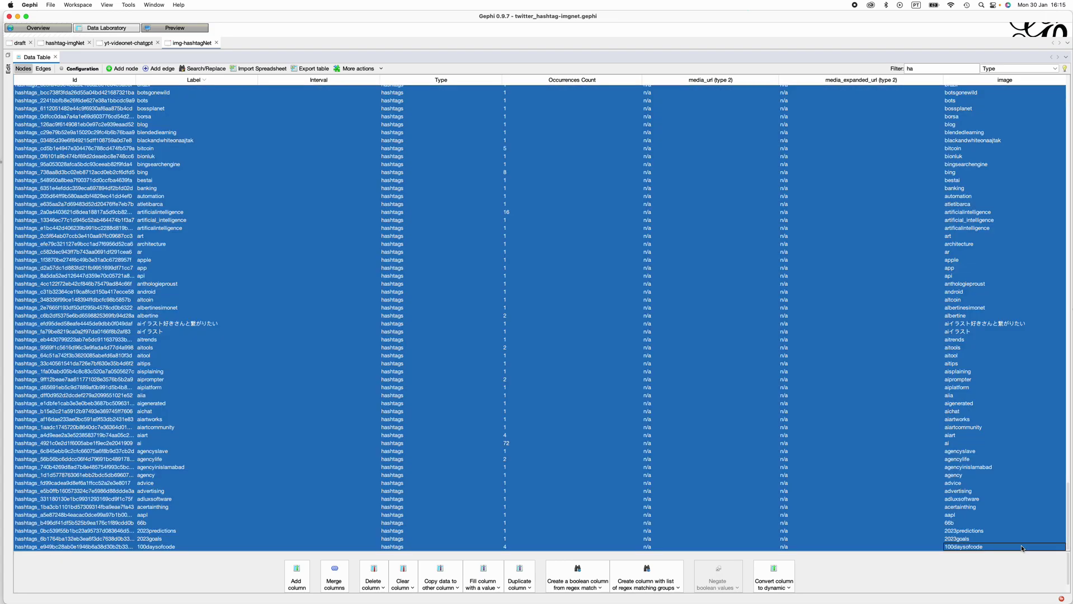
pyautogui.rightClick(1014, 163)
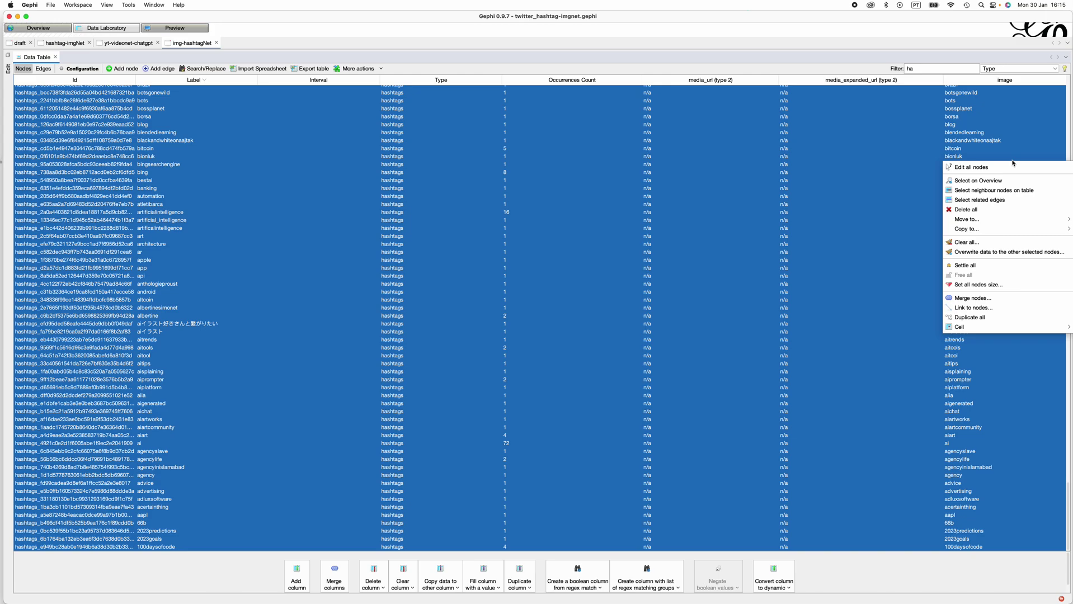
pyautogui.click(971, 168)
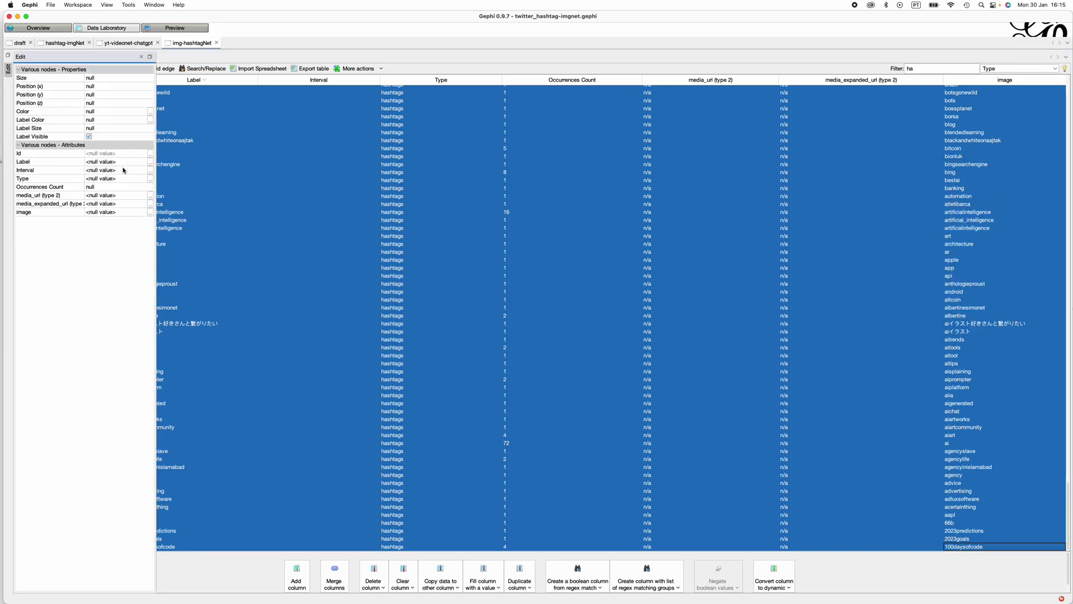
pyautogui.click(150, 213)
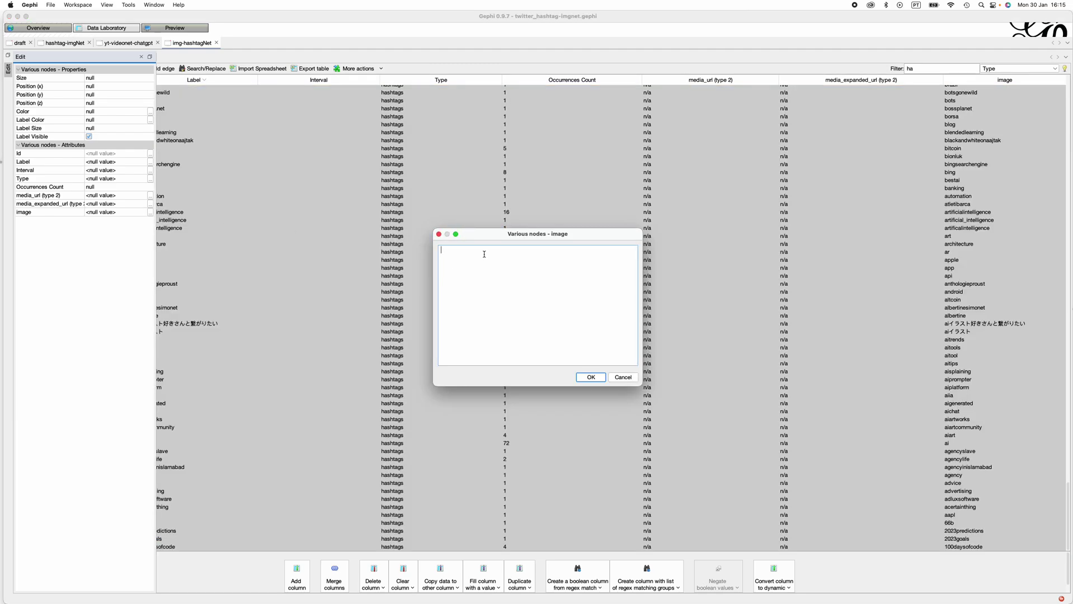
pyautogui.click(591, 379)
pyautogui.click(950, 226)
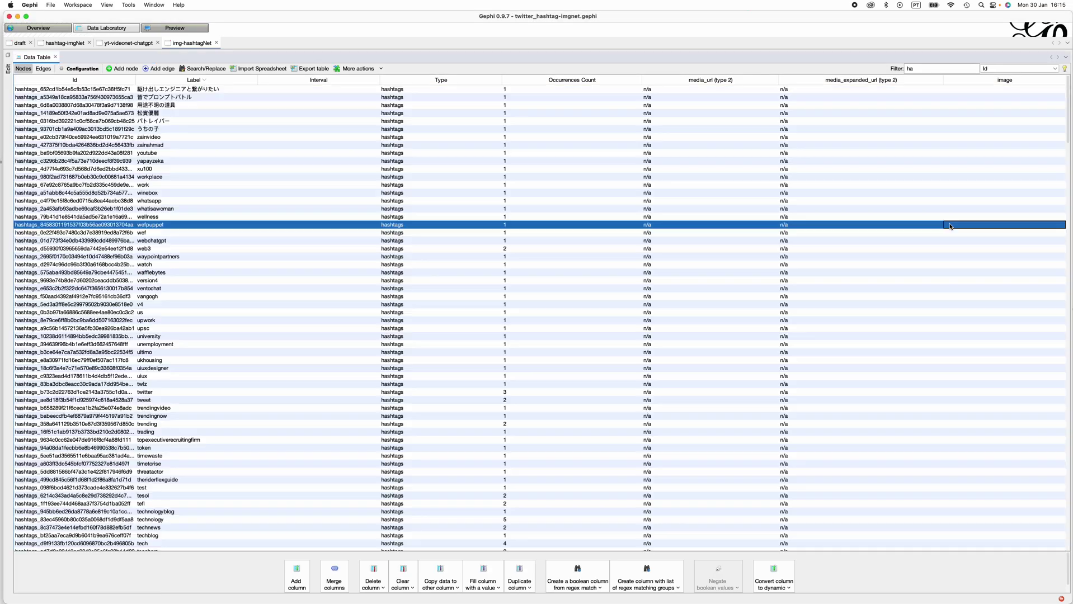
pyautogui.click(992, 98)
pyautogui.scroll(-15, 1005, 240)
pyautogui.scroll(15, 1005, 241)
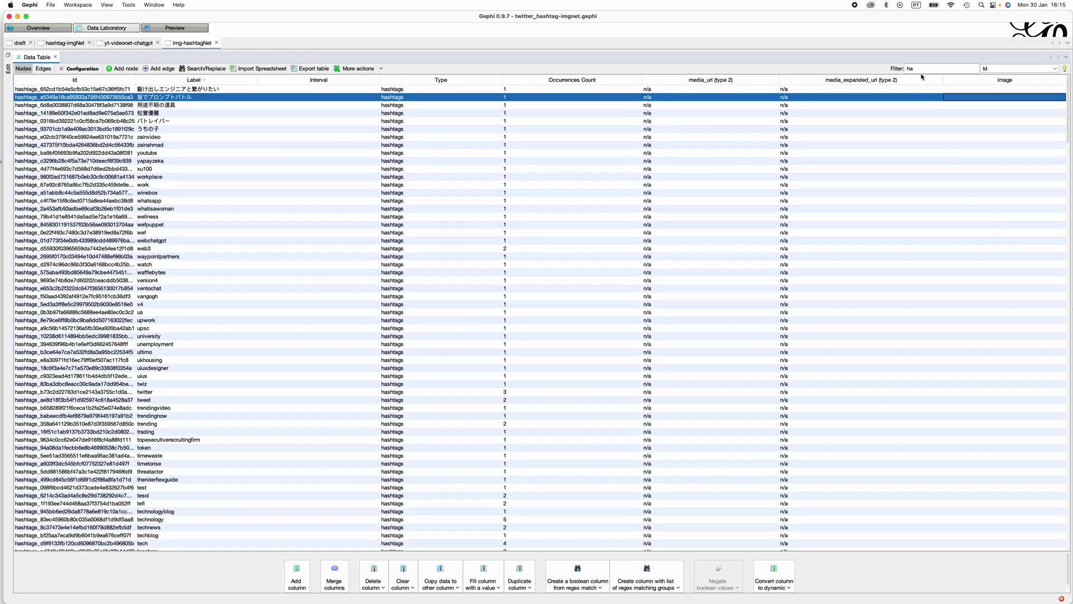
# Clear the filter text, set the filter column to Label, and sort the node table by Type with images first.
pyautogui.doubleClick(917, 68)
pyautogui.press('BackSpace')
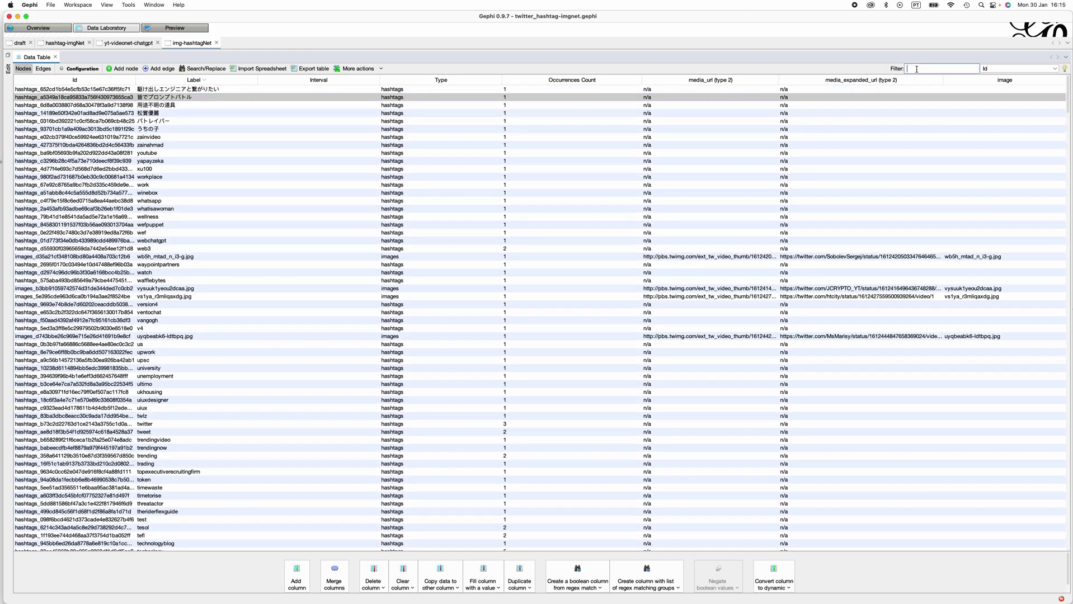
pyautogui.click(1008, 81)
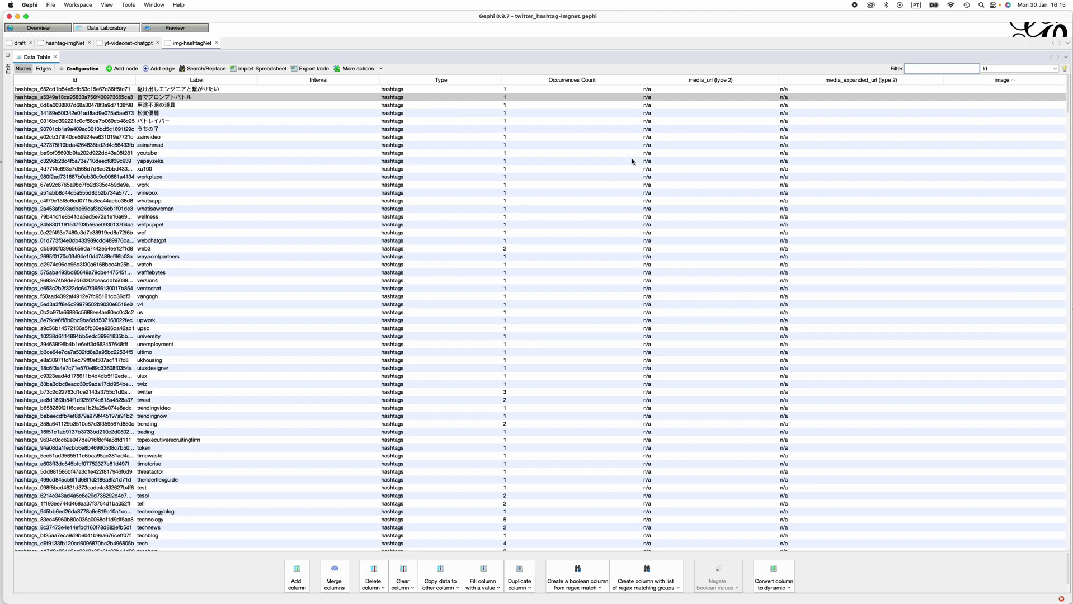
pyautogui.click(425, 82)
pyautogui.click(1023, 69)
pyautogui.click(987, 93)
pyautogui.click(452, 82)
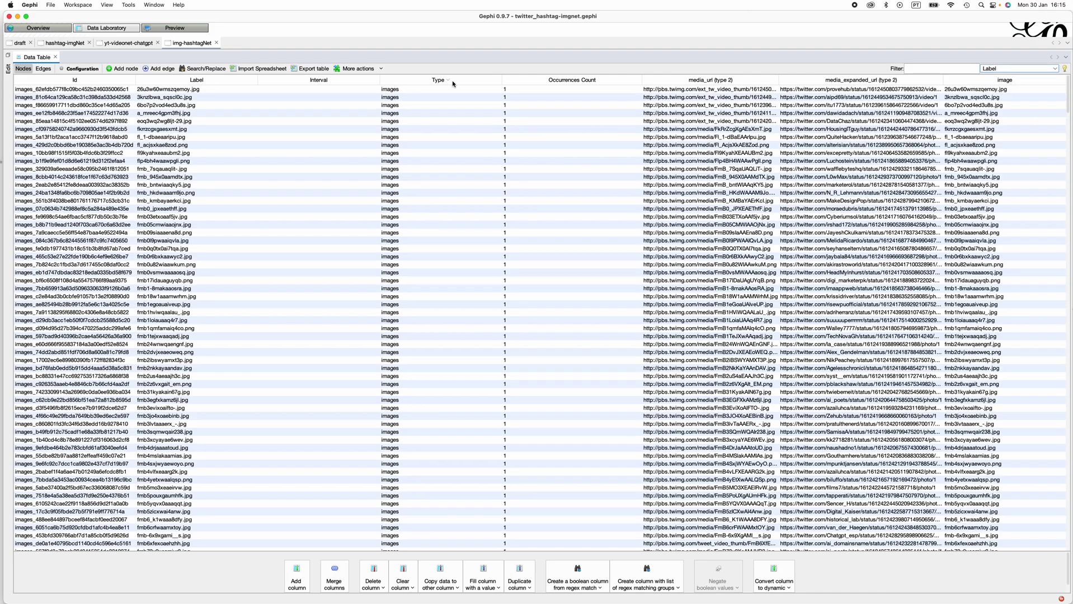
# Examine the image column of the image rows, and of the hashtag rows after reversing the Type sort.
pyautogui.click(986, 92)
pyautogui.click(992, 99)
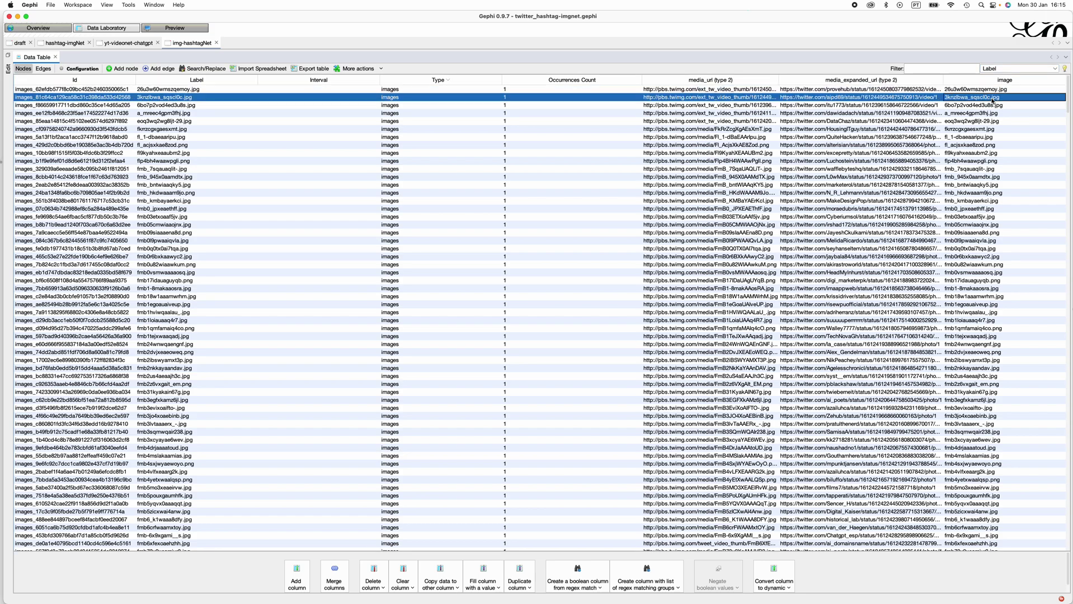
pyautogui.click(995, 107)
pyautogui.click(1000, 115)
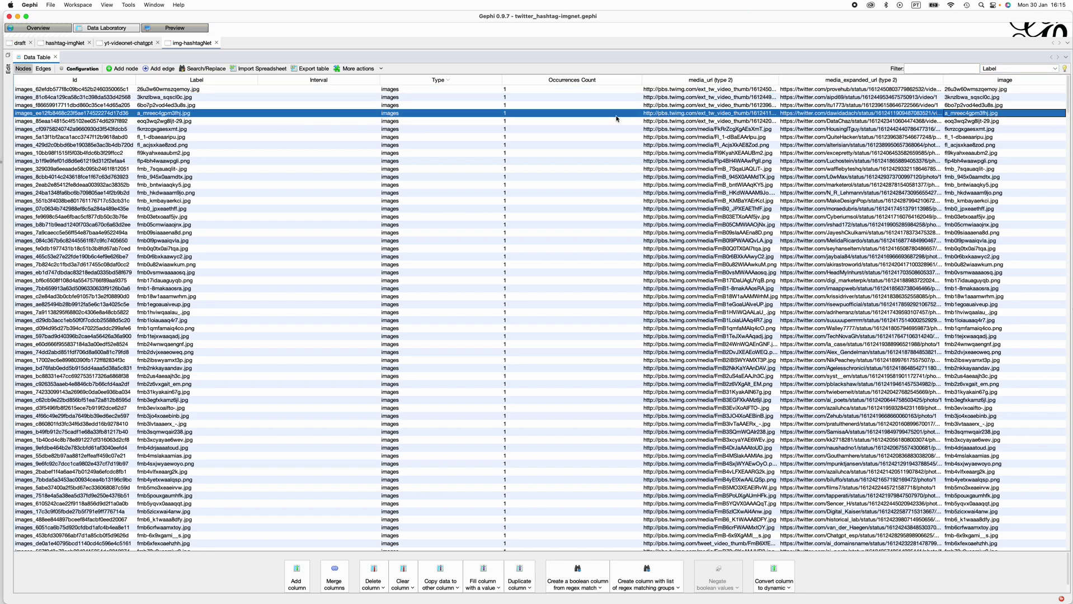
pyautogui.click(452, 82)
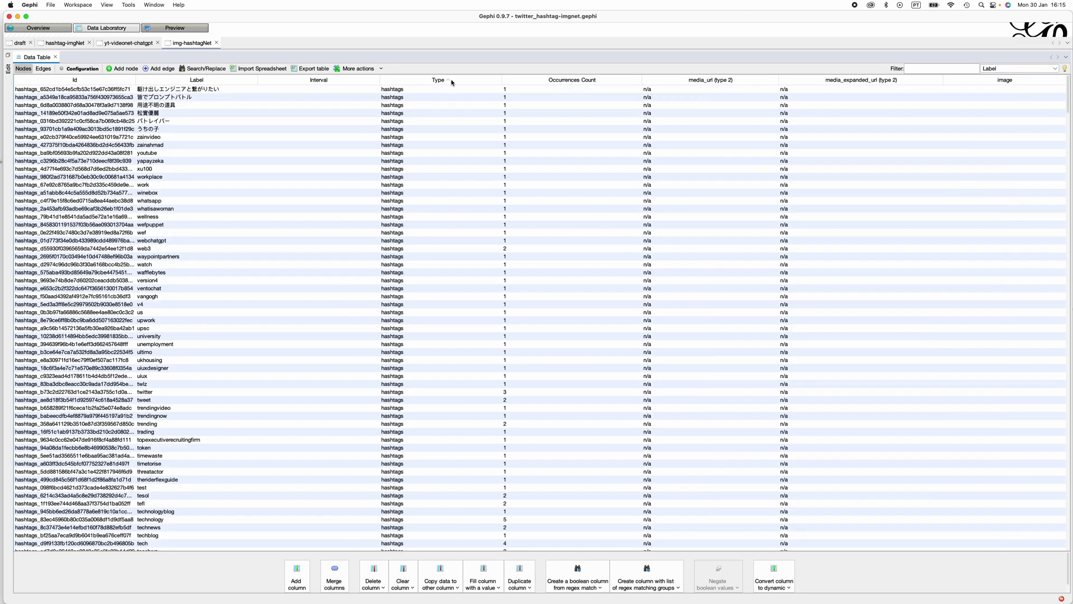
pyautogui.click(1000, 89)
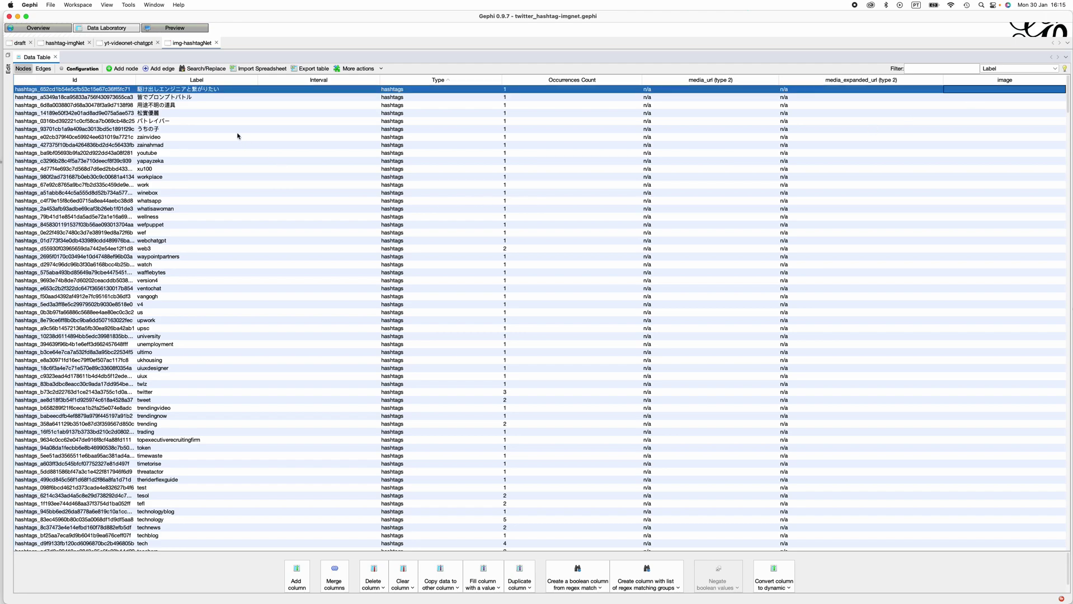
pyautogui.click(169, 106)
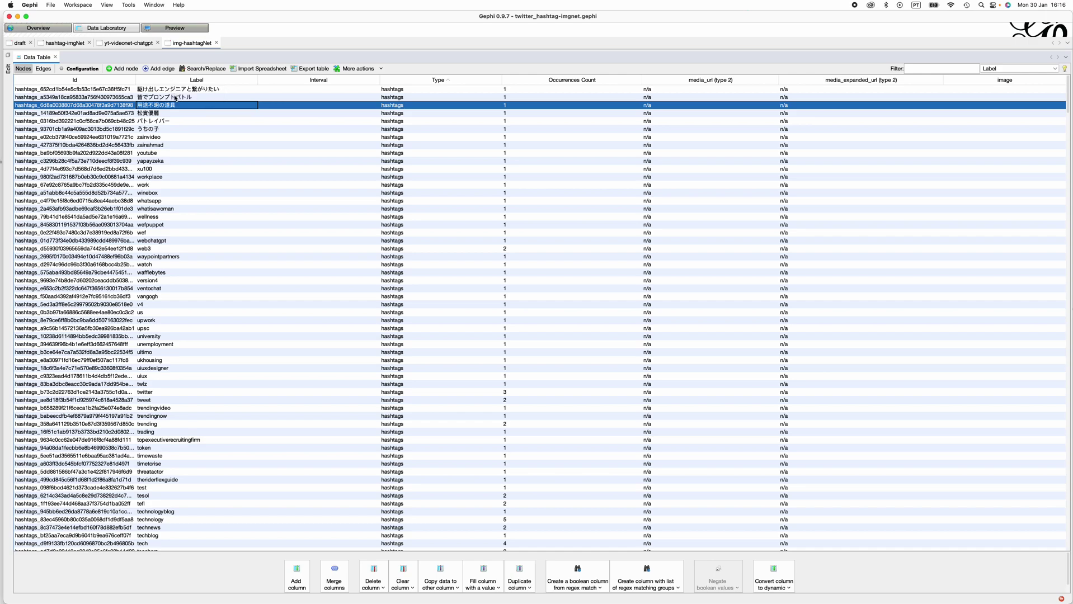
# Filter the node table on the Type column with the text "image".
pyautogui.click(1002, 69)
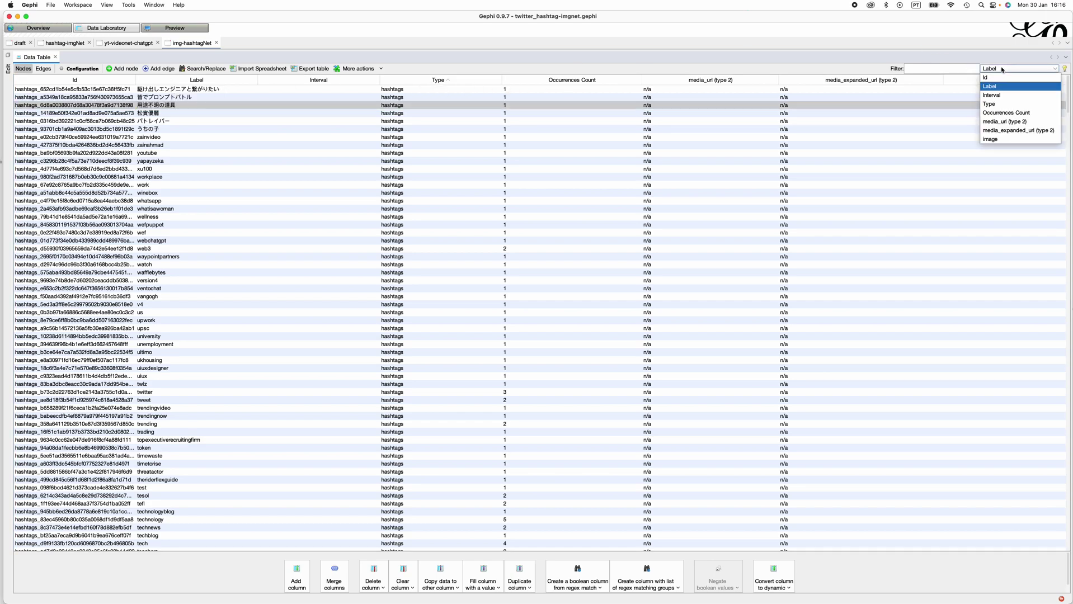
pyautogui.click(1002, 106)
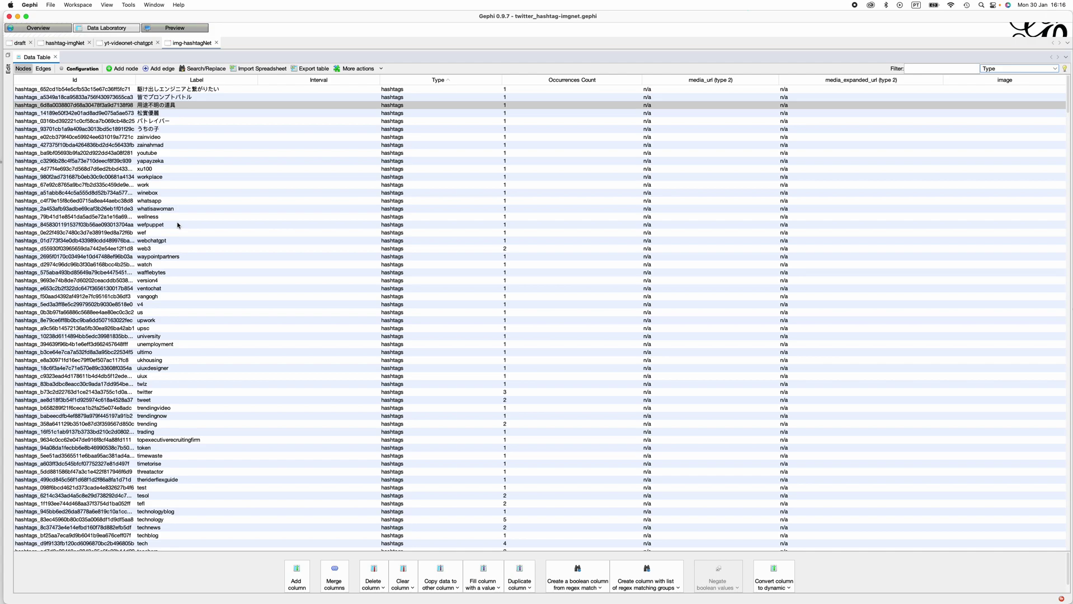
pyautogui.click(928, 69)
pyautogui.write('image')
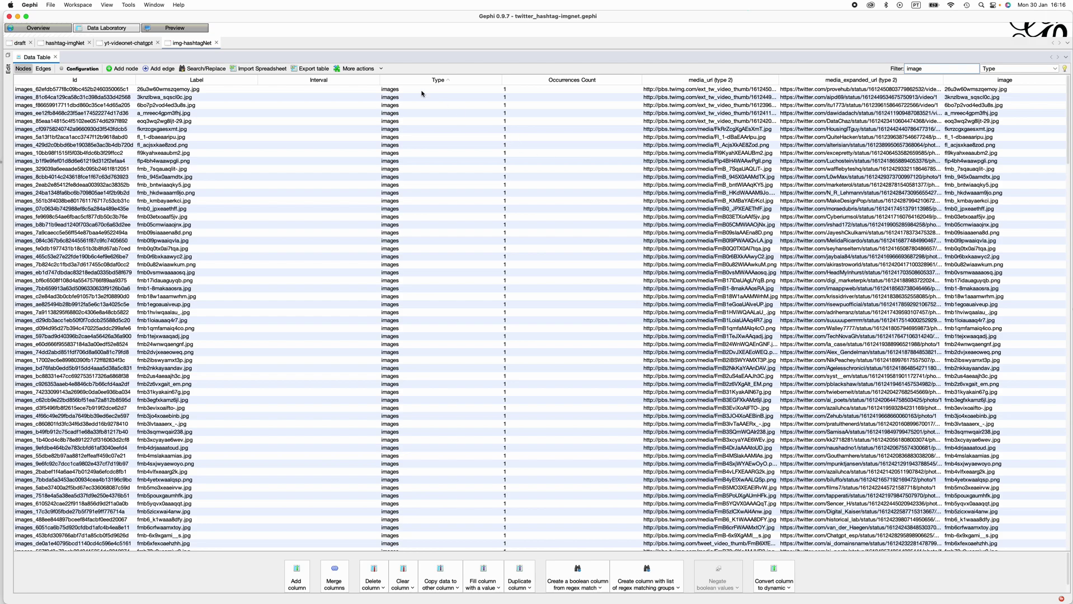
# Select all the filtered image nodes and set their Label attribute to an empty value in one edit.
pyautogui.click(218, 90)
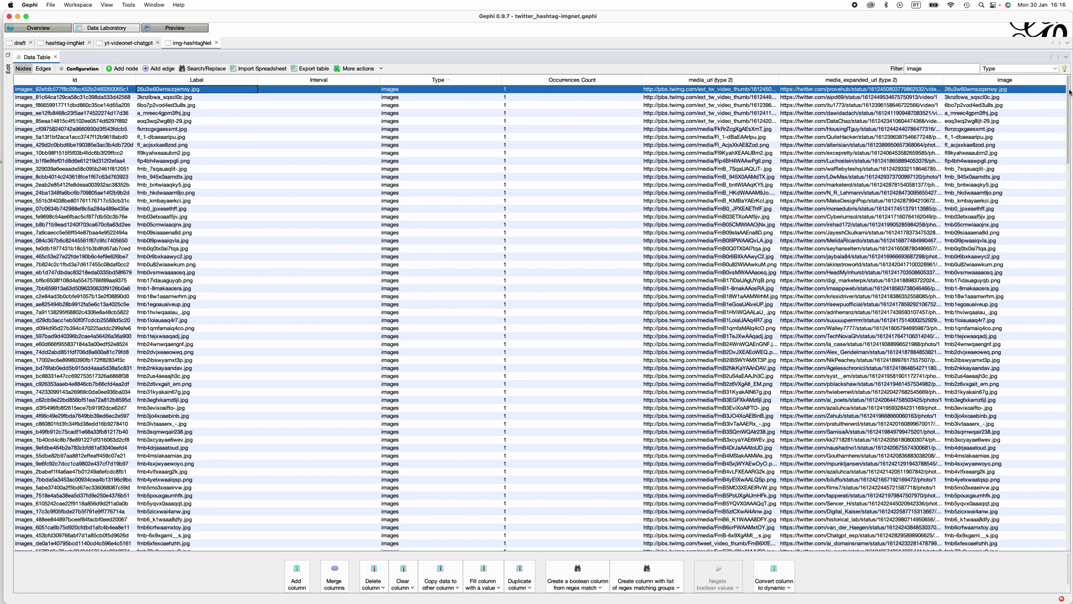
pyautogui.moveTo(1070, 92); pyautogui.dragTo(1032, 529)
pyautogui.rightClick(1031, 524)
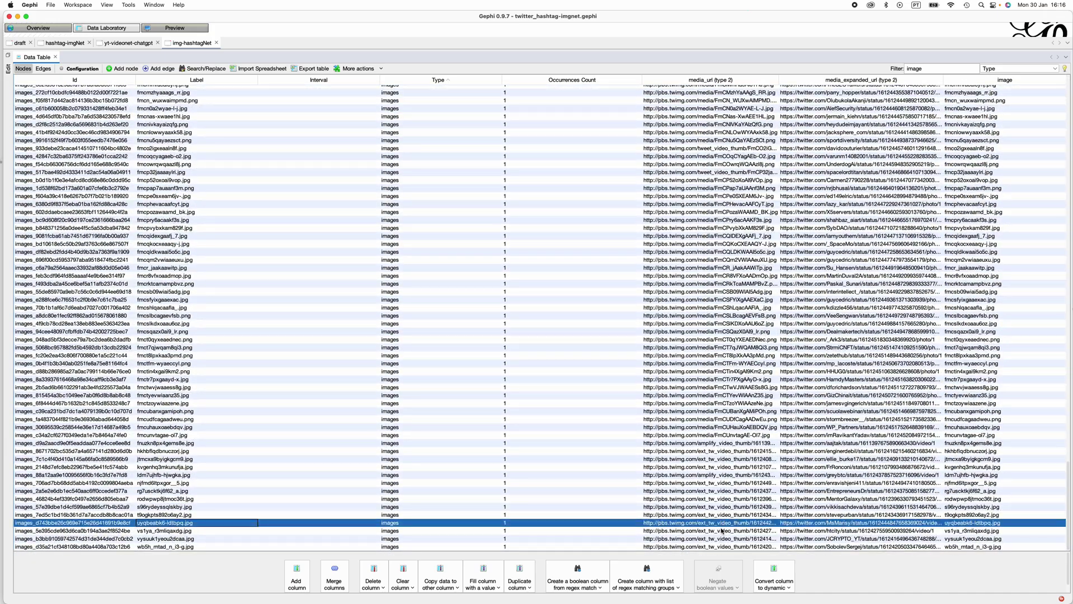
pyautogui.keyDown('shift'); pyautogui.click(219, 548); pyautogui.keyUp('shift')
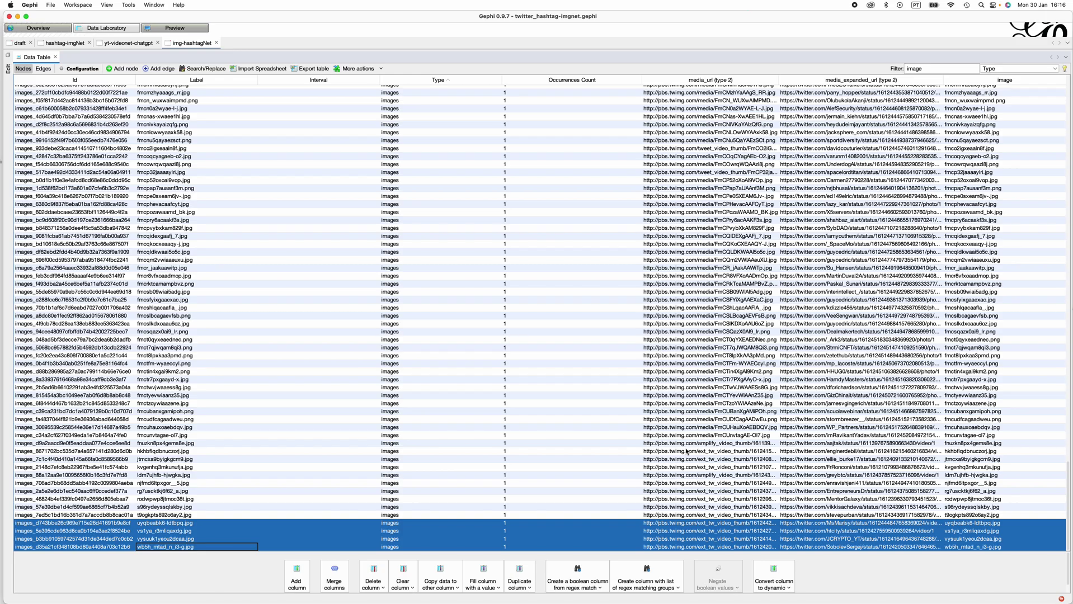
pyautogui.click(258, 547)
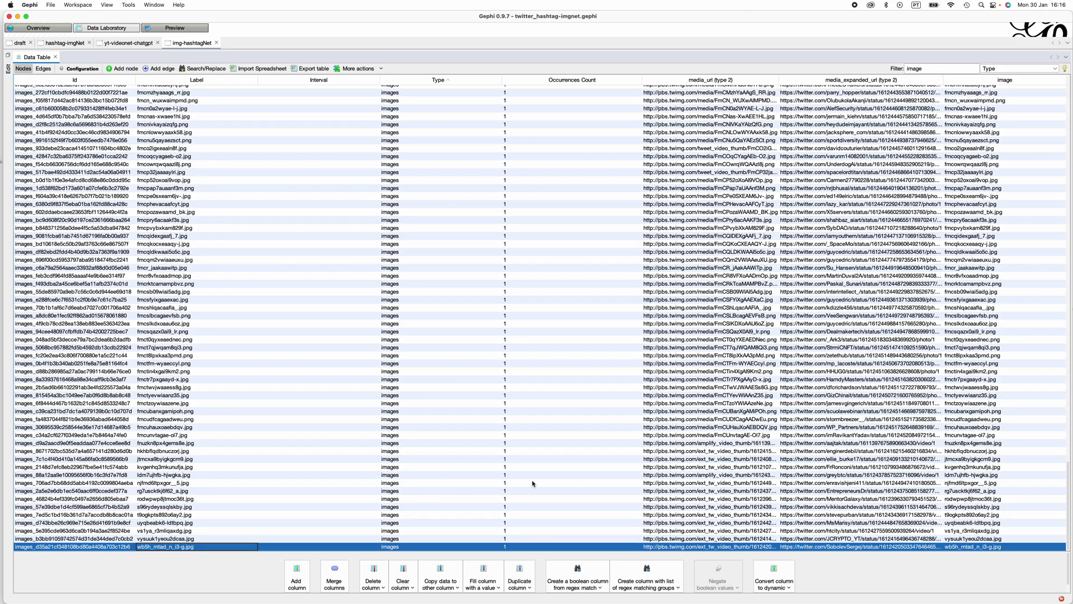
pyautogui.moveTo(1070, 484); pyautogui.dragTo(1064, 76)
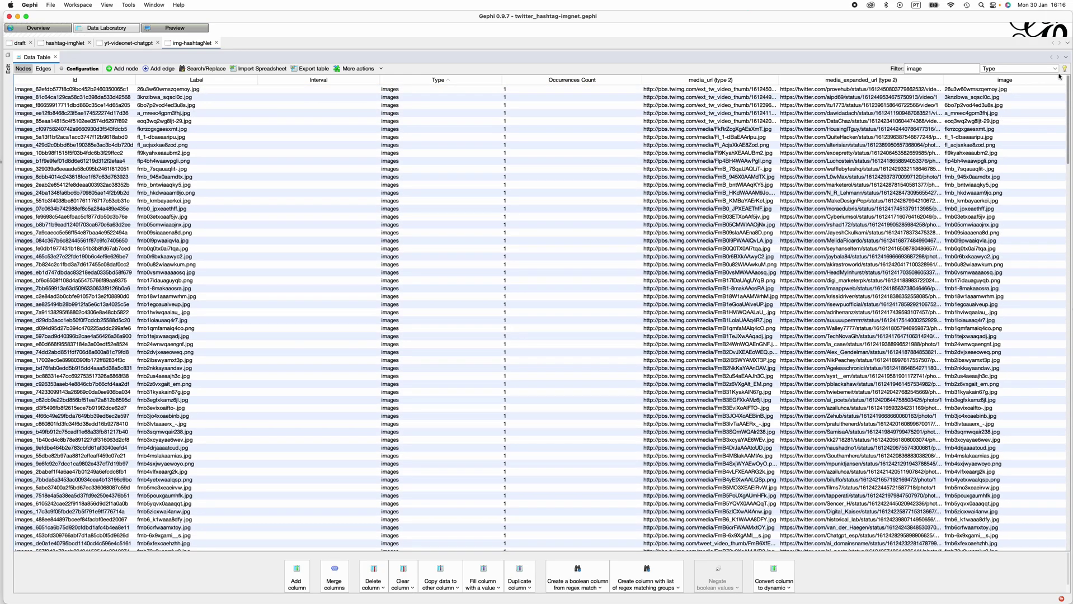
pyautogui.keyDown('shift'); pyautogui.click(228, 89); pyautogui.keyUp('shift')
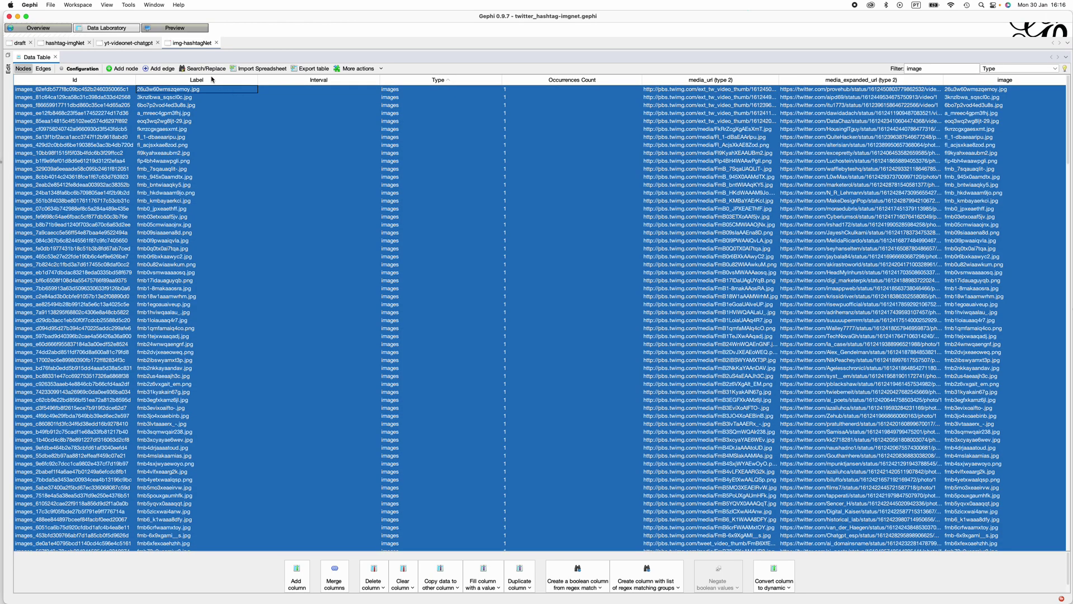
pyautogui.rightClick(211, 112)
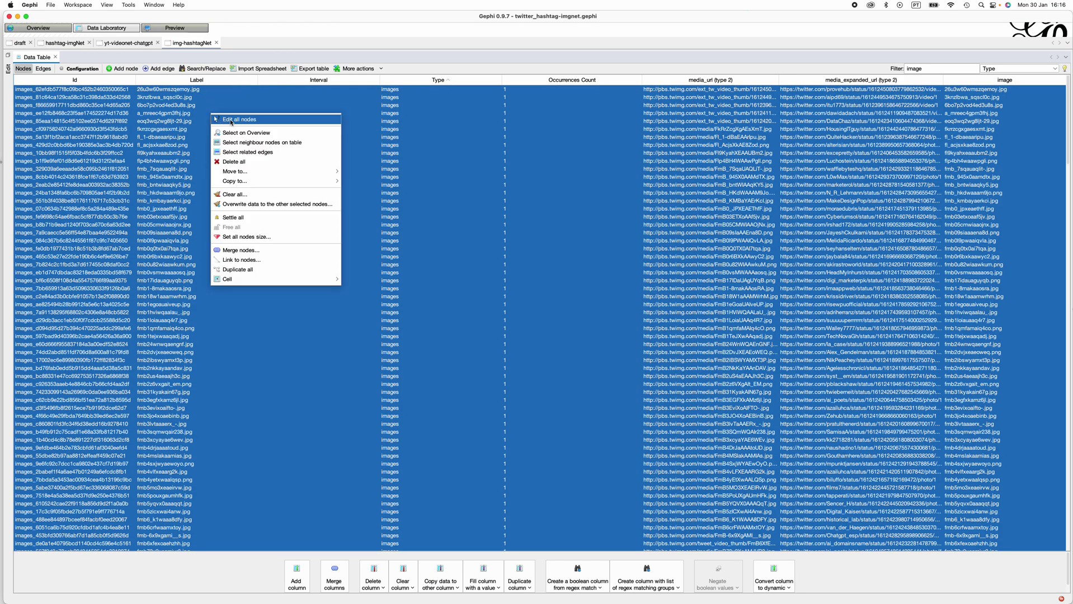
pyautogui.click(230, 121)
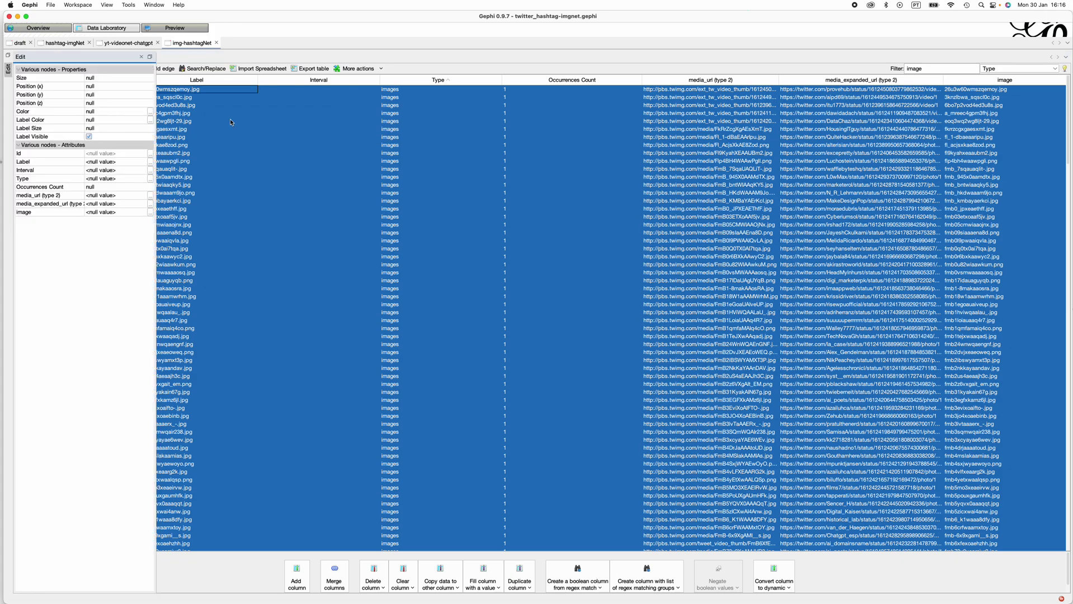
pyautogui.click(150, 162)
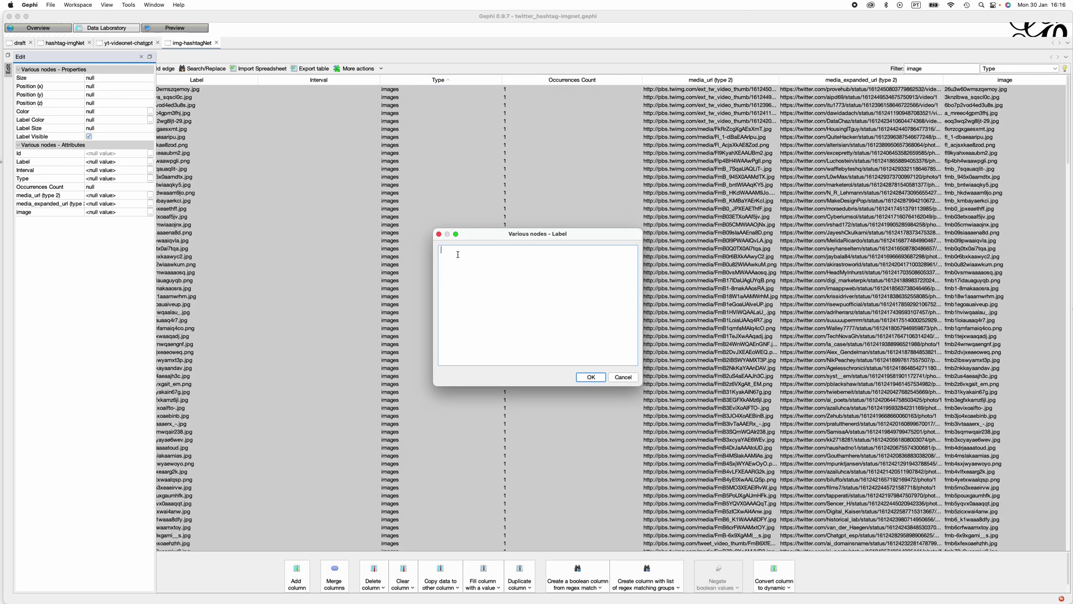
pyautogui.click(594, 380)
pyautogui.click(207, 147)
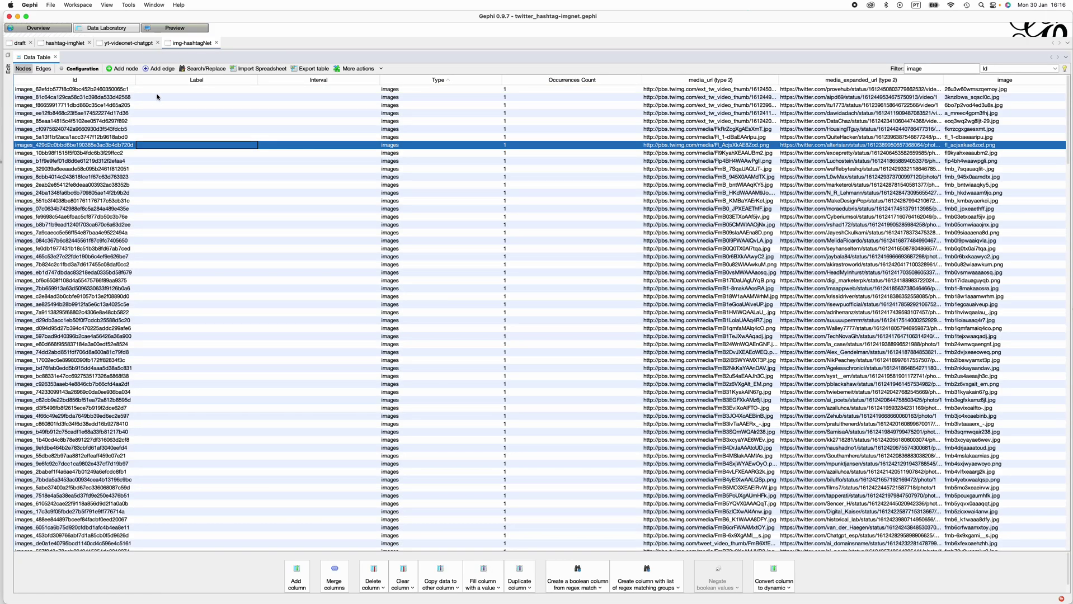
# Return to the graph overview, inspect the attributes of one green image node, and close its Edit window.
pyautogui.click(48, 32)
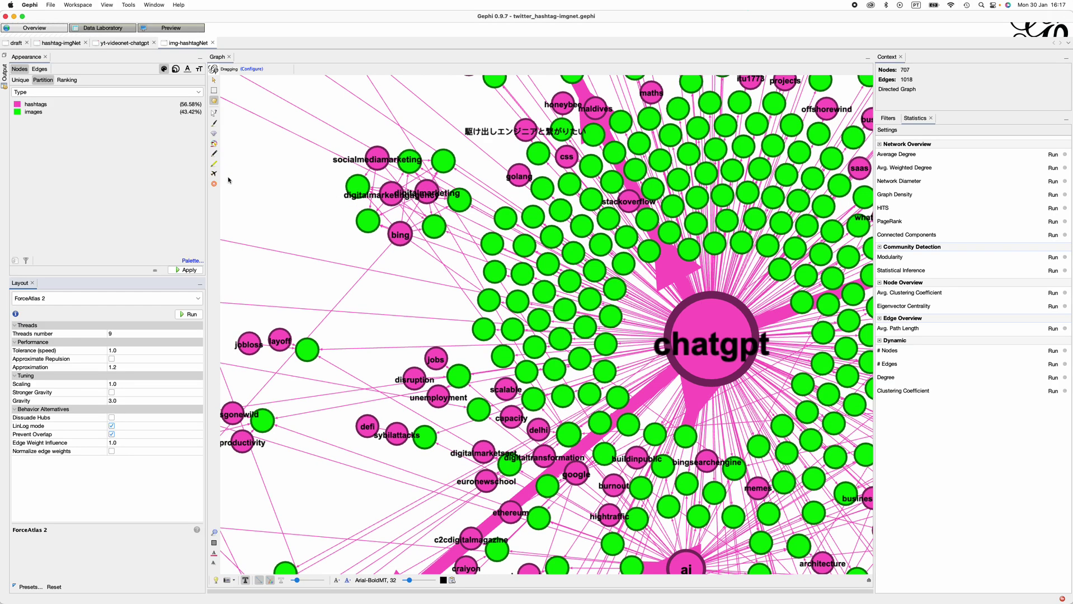
pyautogui.click(214, 114)
pyautogui.click(292, 163)
pyautogui.click(292, 165)
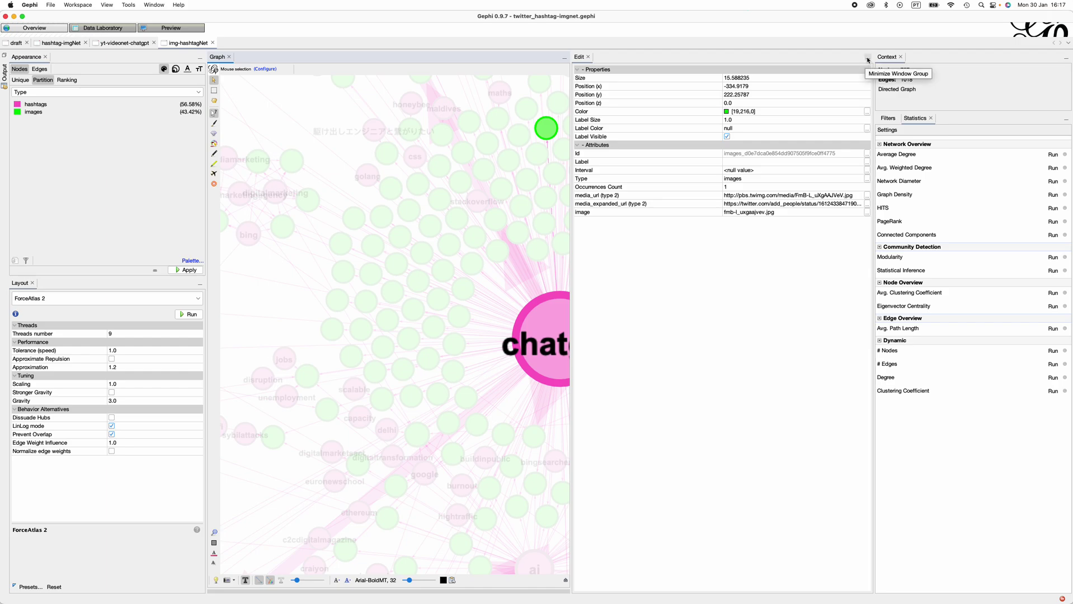
pyautogui.click(588, 57)
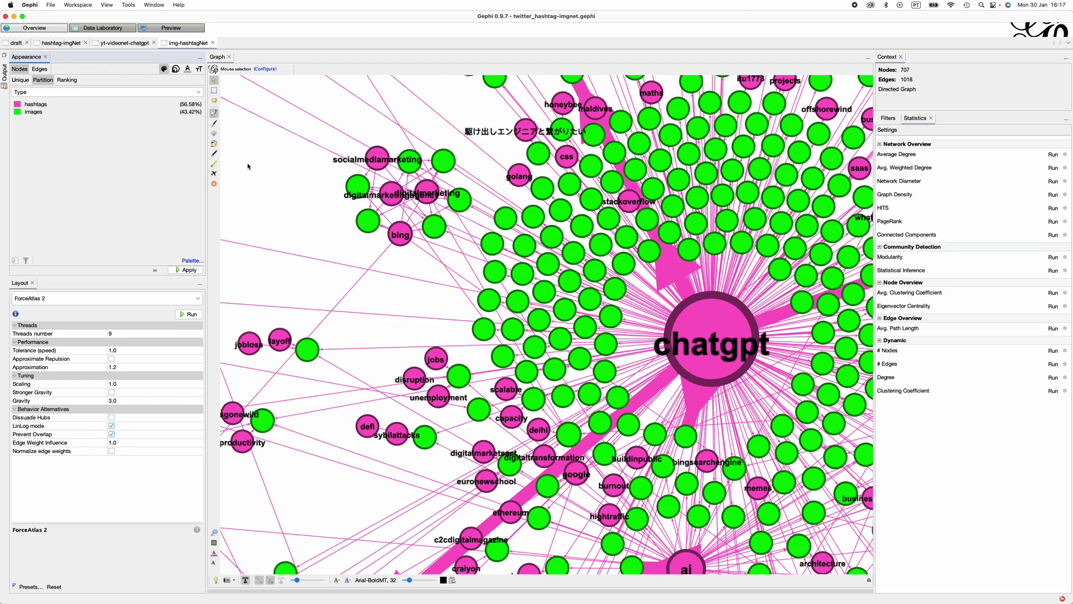
# Save the project and render the network in the preview.
pyautogui.scroll(-3, 319, 288)
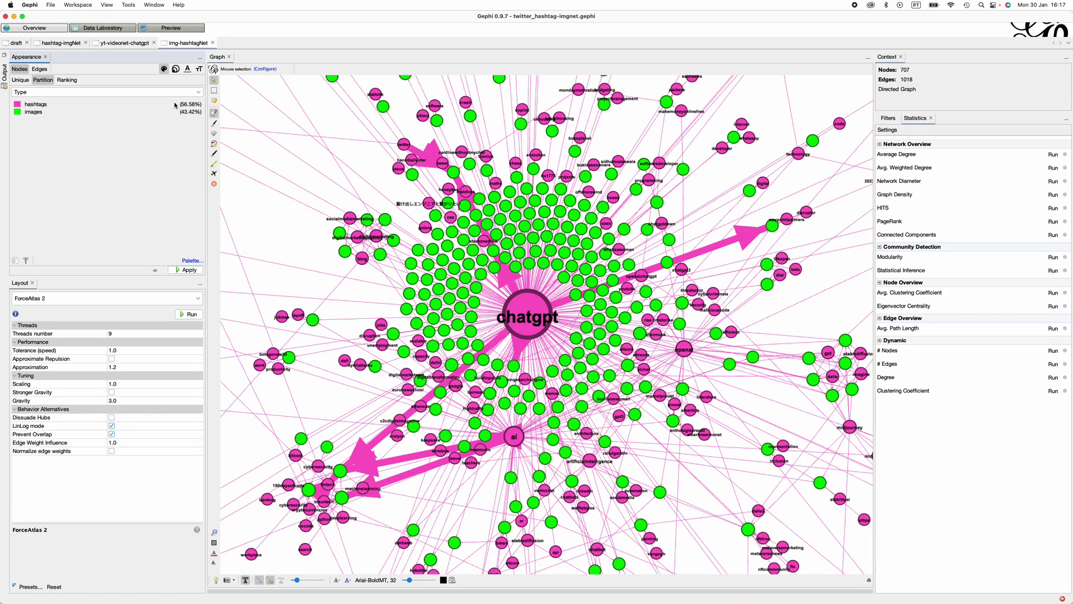
pyautogui.click(51, 5)
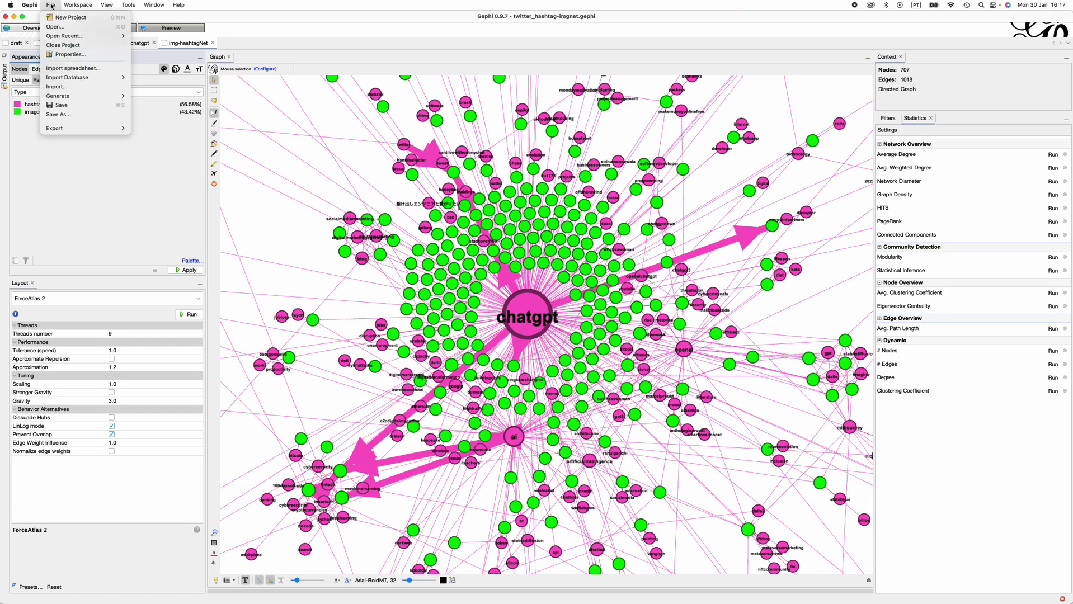
pyautogui.click(70, 108)
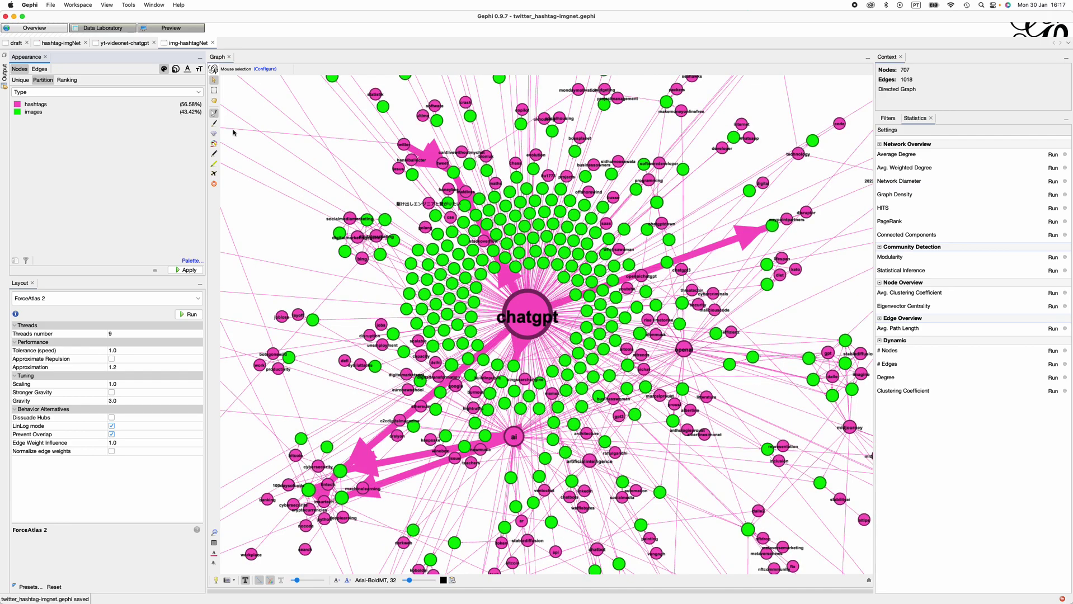
pyautogui.click(174, 29)
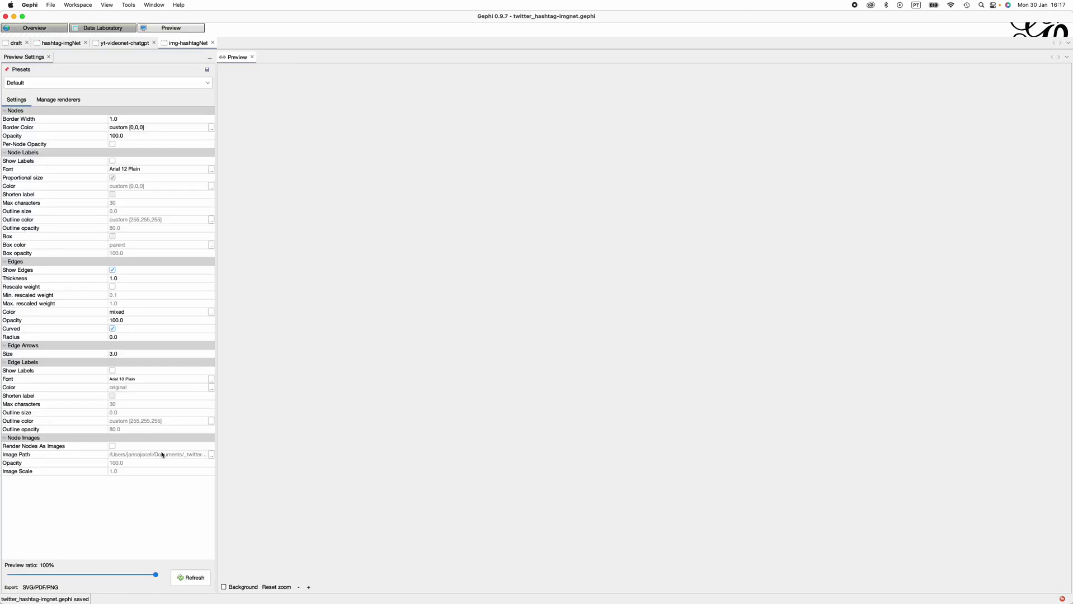
pyautogui.click(183, 578)
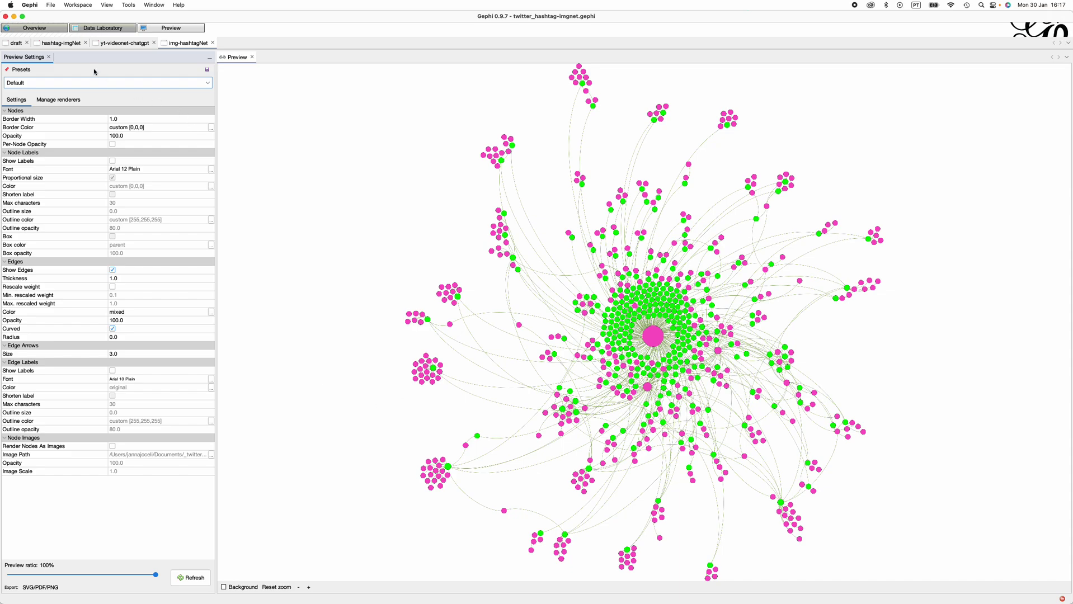
# Return to the graph overview and add a Partition filter on the node Type attribute to the queries.
pyautogui.click(42, 30)
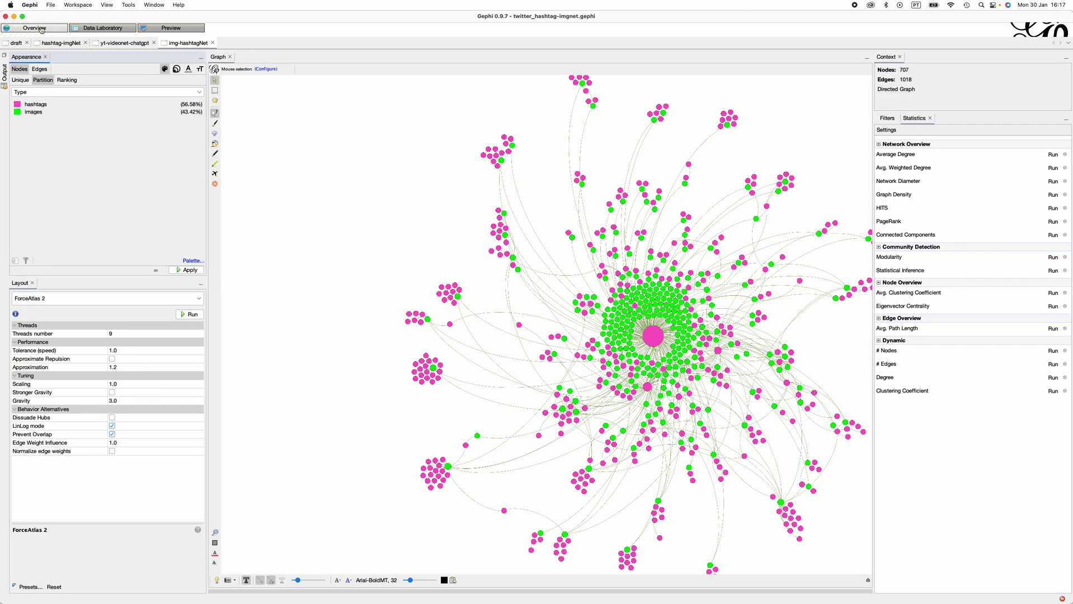
pyautogui.click(888, 119)
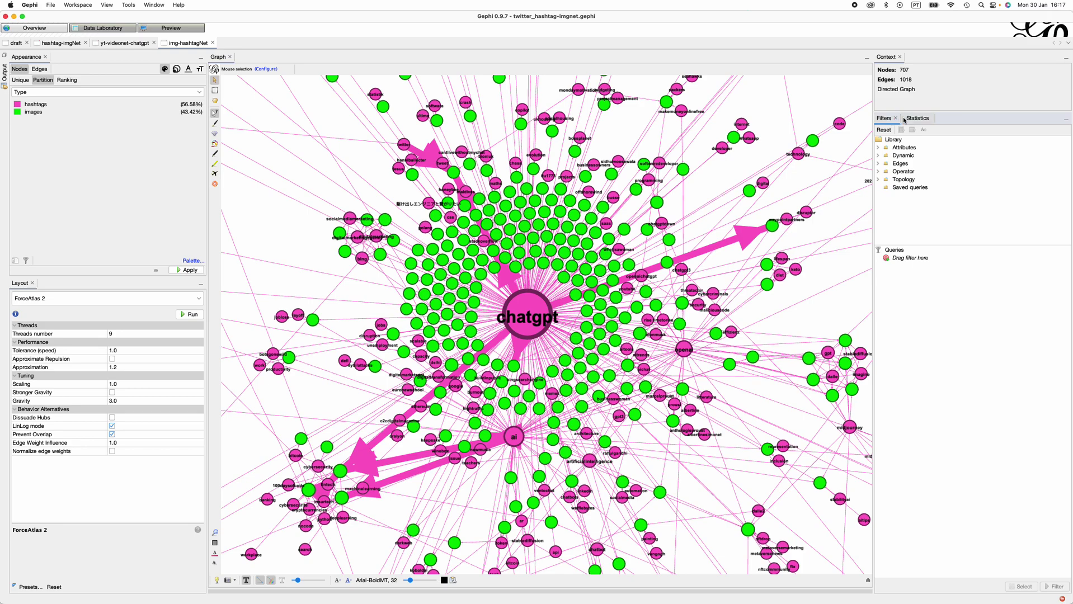
pyautogui.click(878, 149)
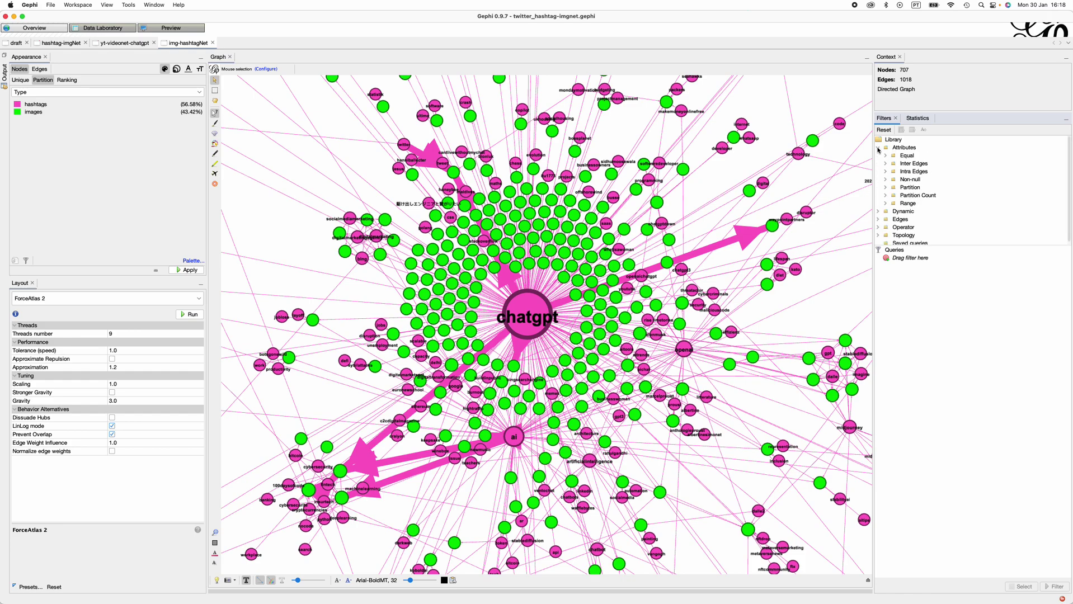
pyautogui.click(885, 187)
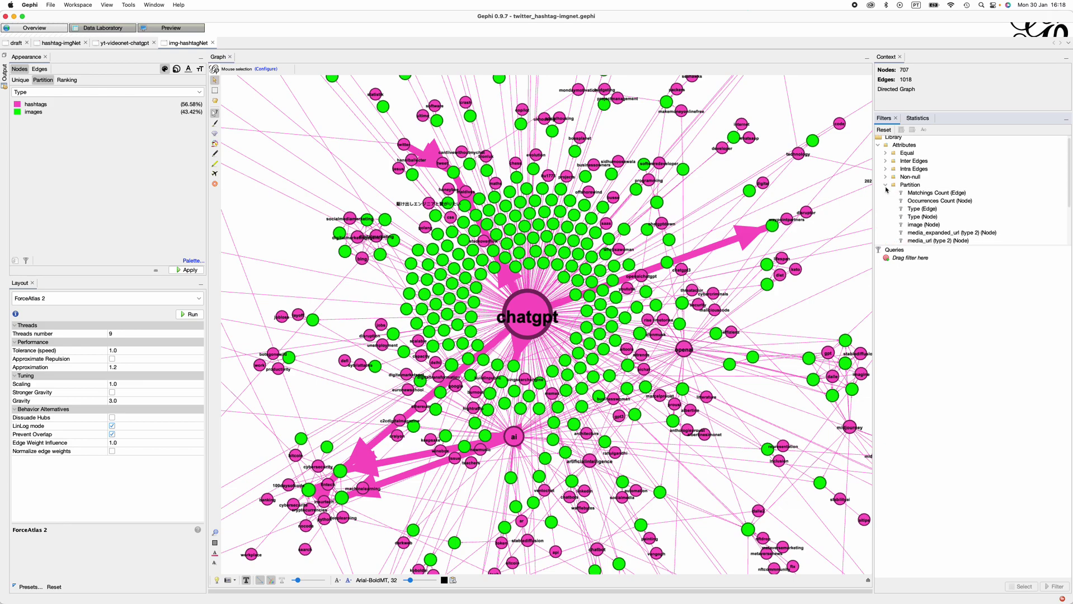
pyautogui.click(915, 219)
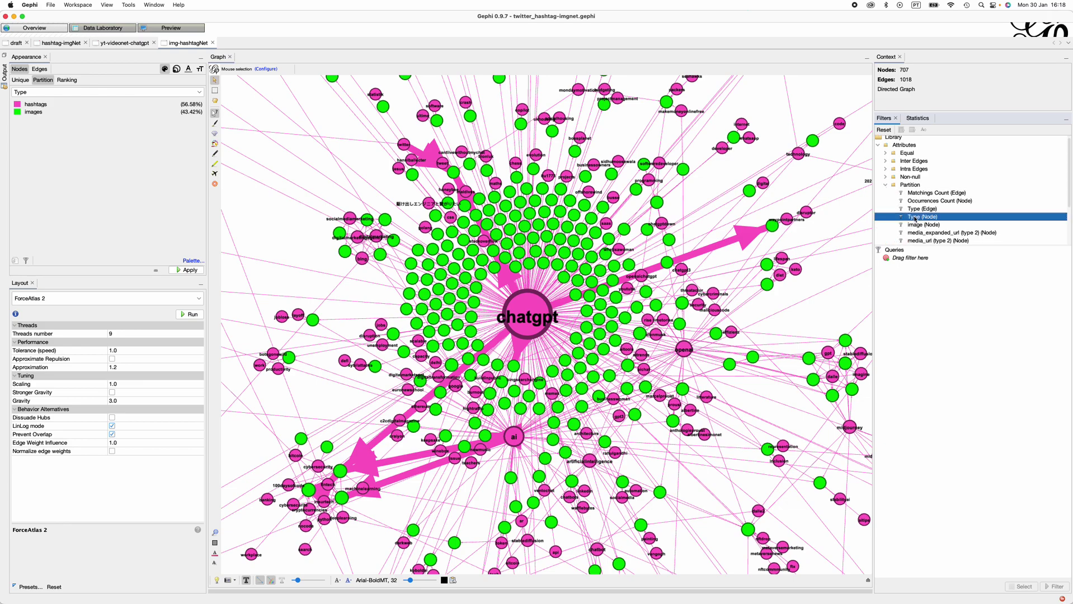
pyautogui.moveTo(916, 218); pyautogui.dragTo(912, 281)
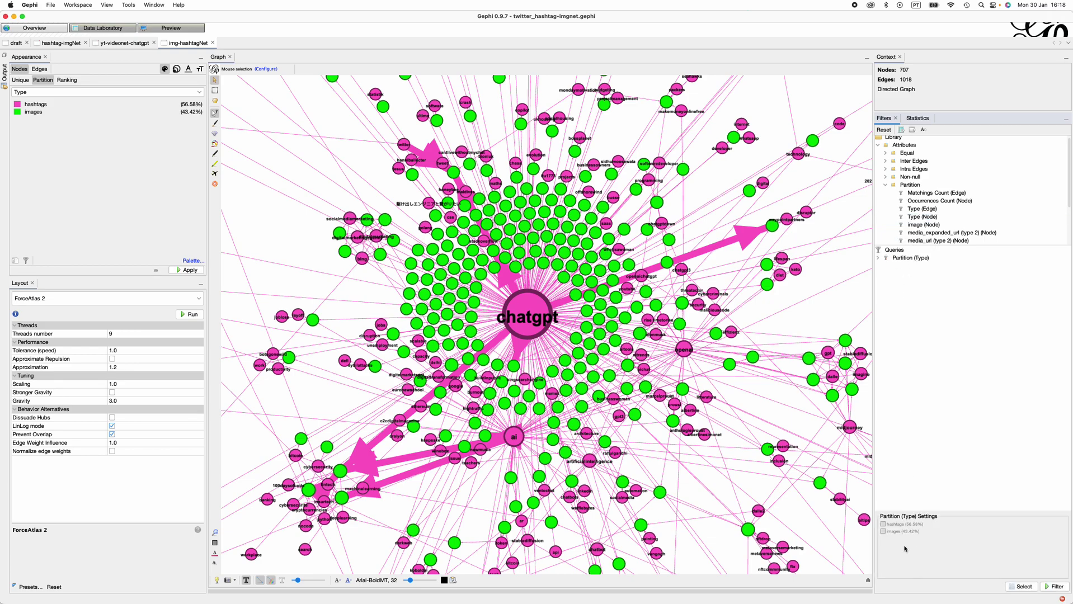
# Run the Type partition filter with only hashtags, and switch it to keep only images.
pyautogui.click(895, 526)
pyautogui.click(1056, 587)
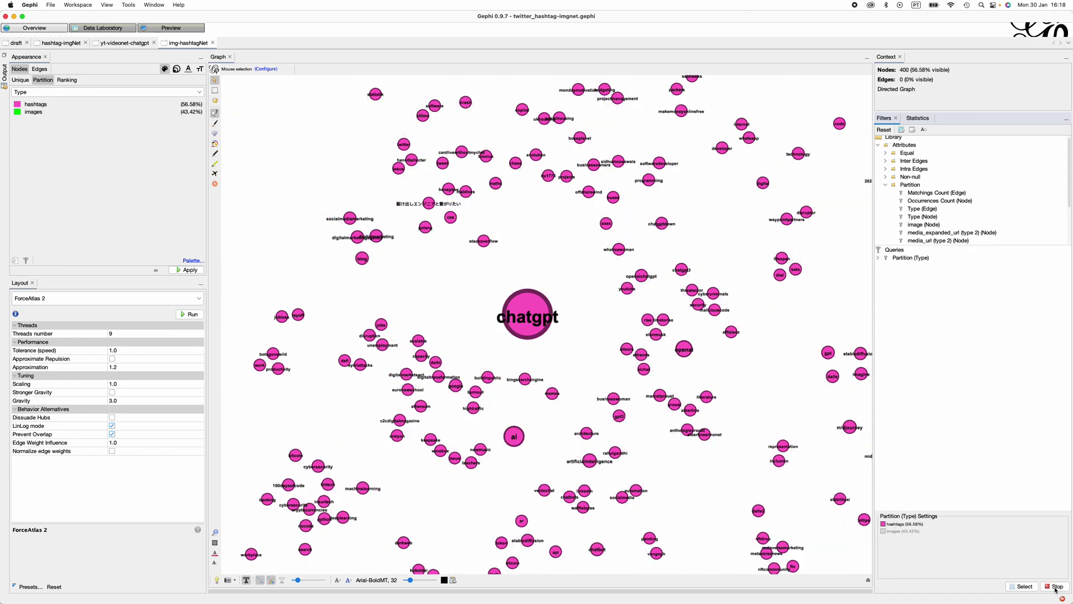
pyautogui.click(896, 526)
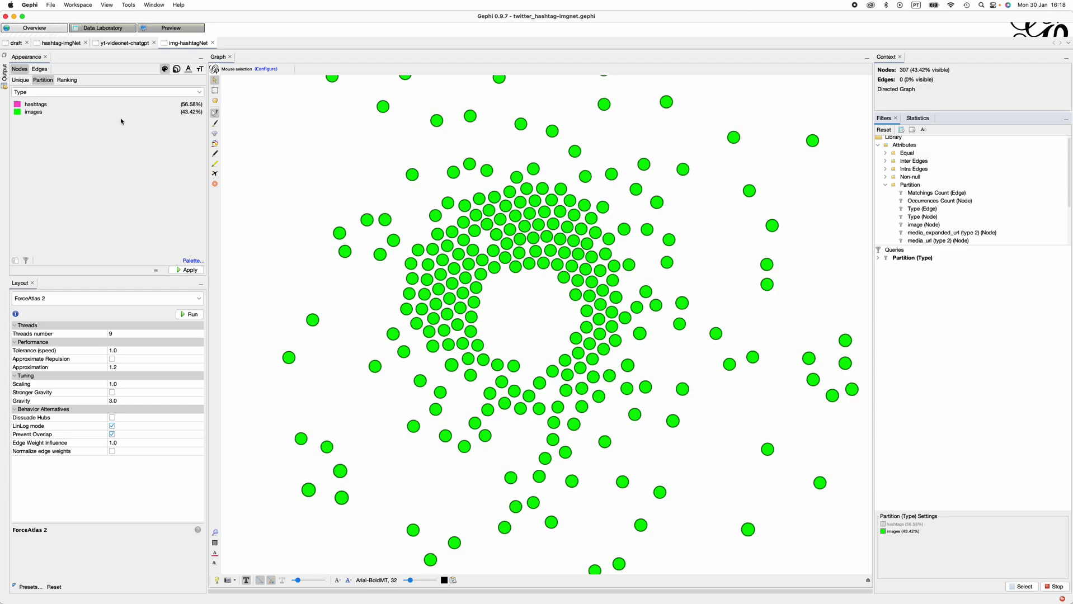
# Apply a unique node size of 25 to the filtered image nodes.
pyautogui.click(176, 70)
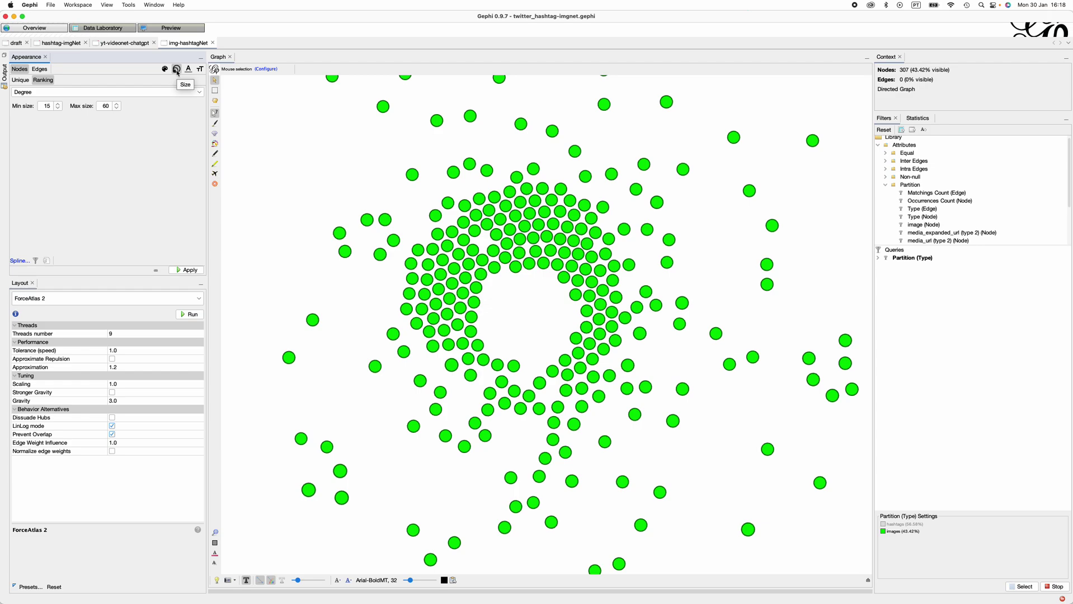
pyautogui.click(20, 80)
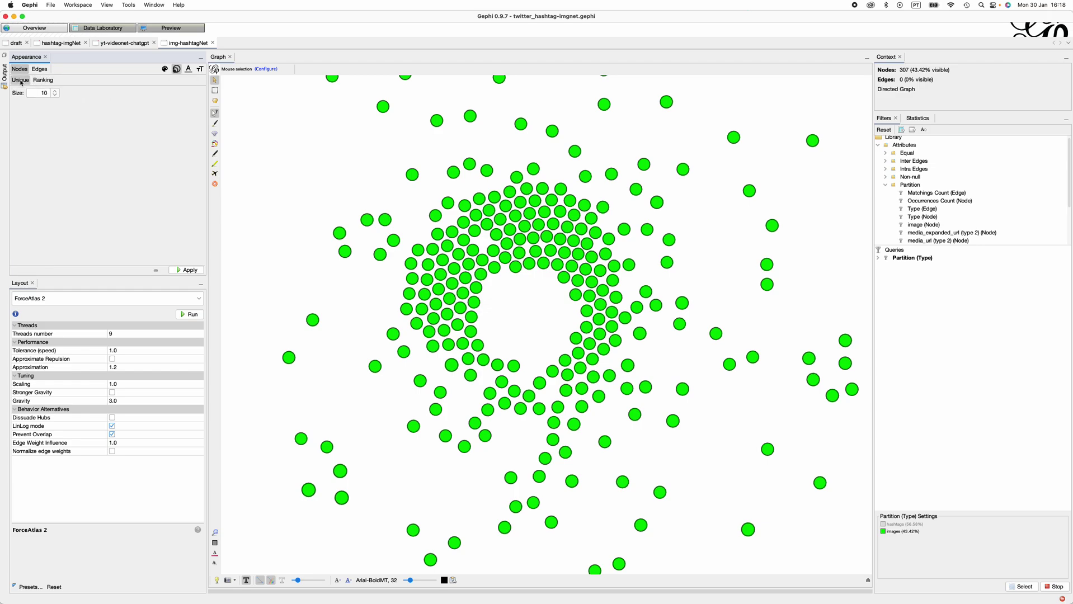
pyautogui.moveTo(37, 92); pyautogui.dragTo(51, 91)
pyautogui.write('25')
pyautogui.click(185, 270)
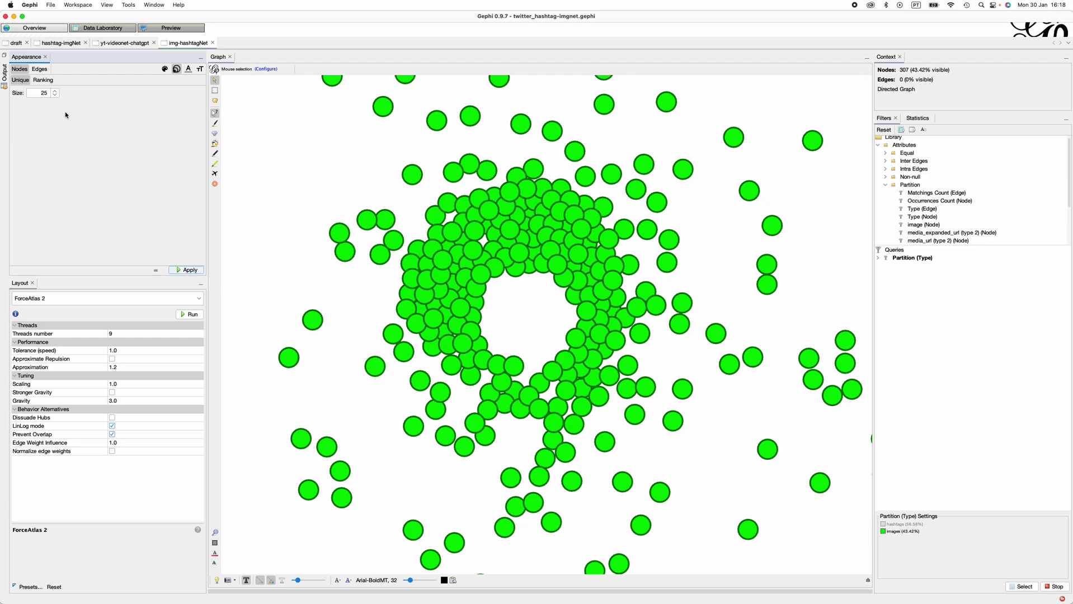
# Include the hashtags in the filter again, rerun ForceAtlas 2 to spread the enlarged nodes, and stop it.
pyautogui.click(883, 524)
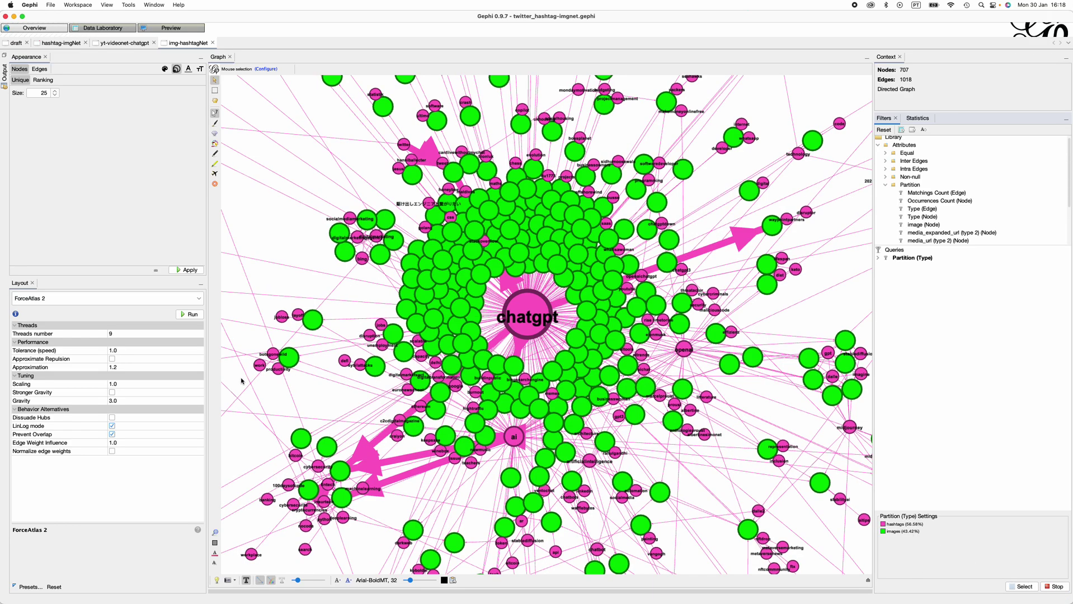
pyautogui.click(188, 315)
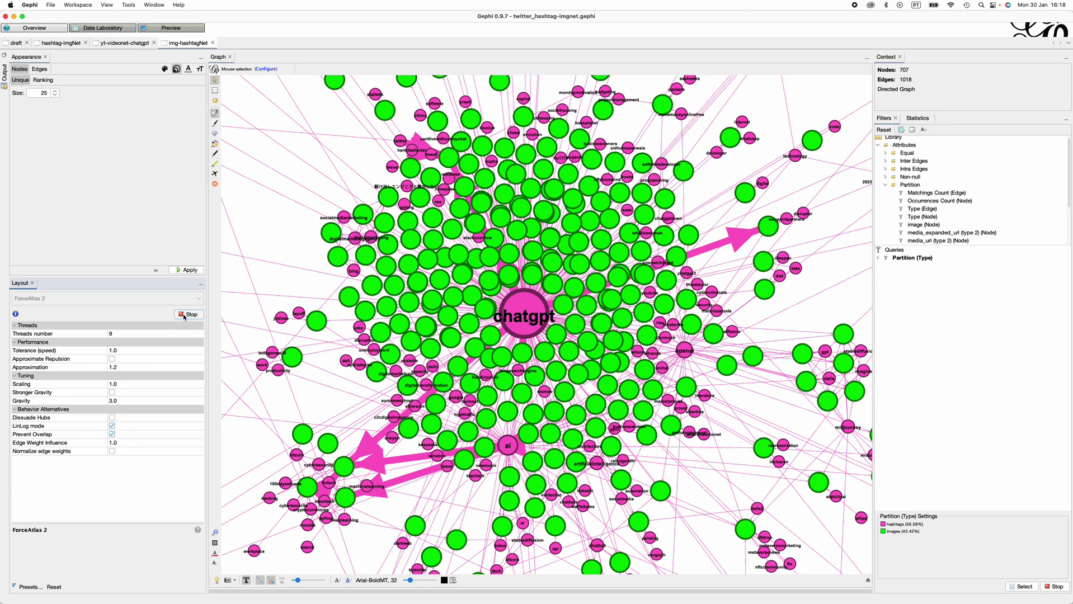
pyautogui.scroll(-5, 357, 359)
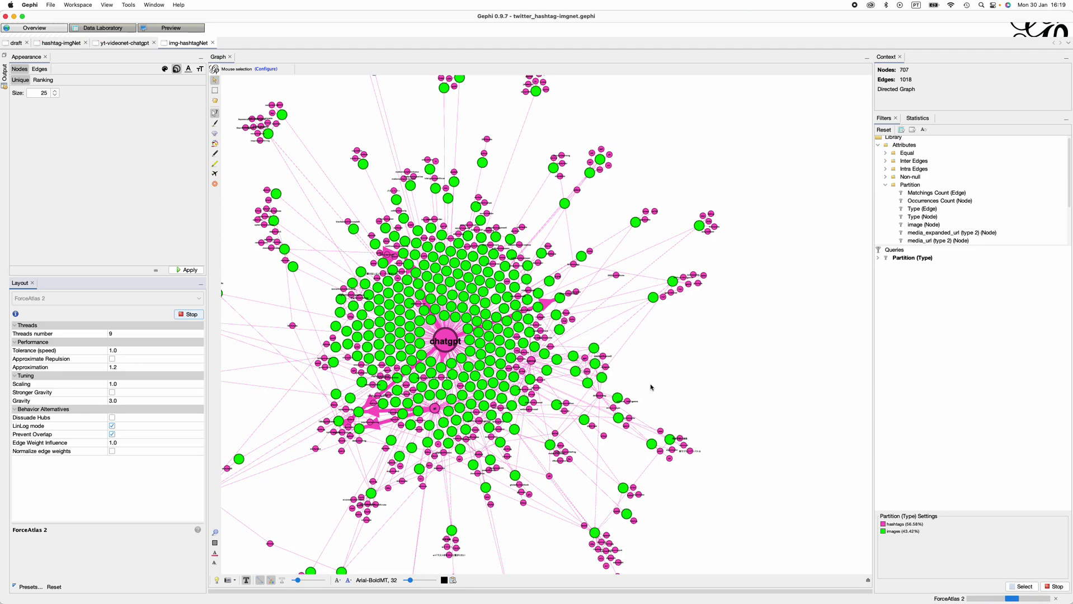
pyautogui.click(183, 317)
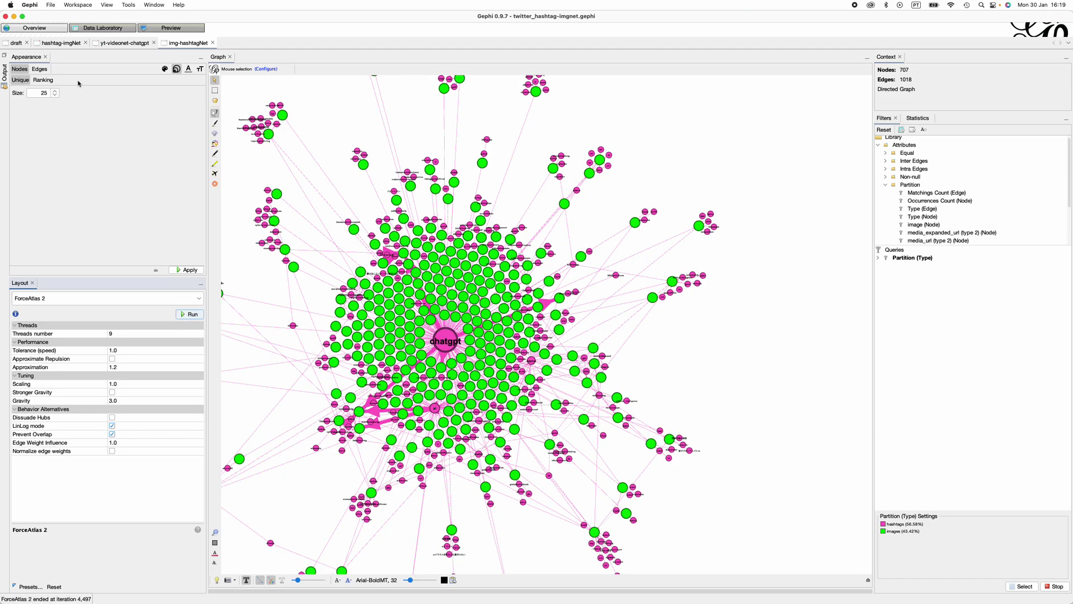
# Save the project and refresh the preview with the enlarged image nodes.
pyautogui.click(50, 5)
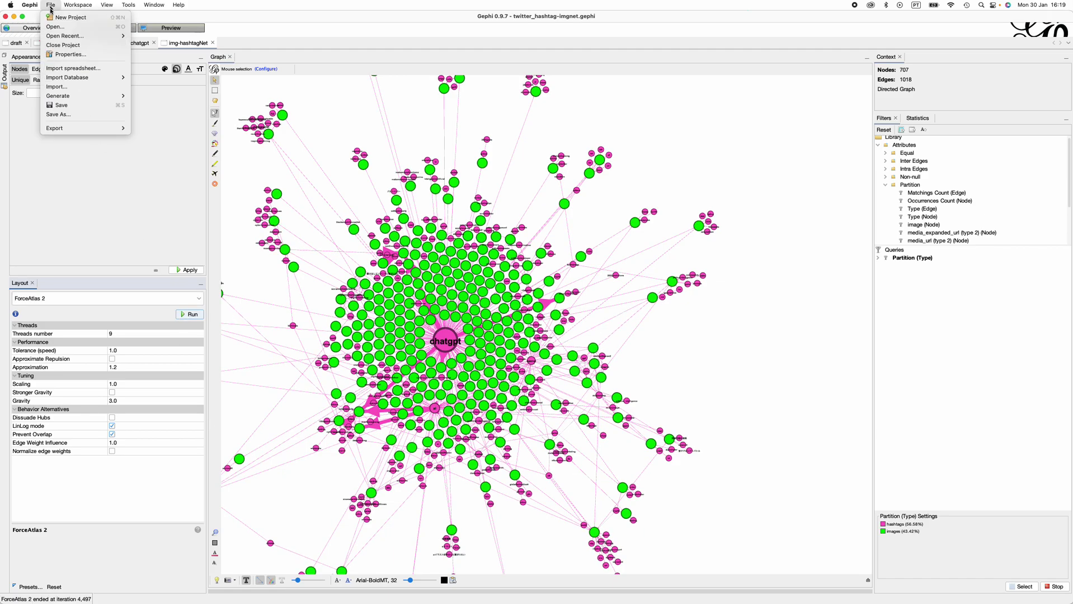
pyautogui.click(62, 106)
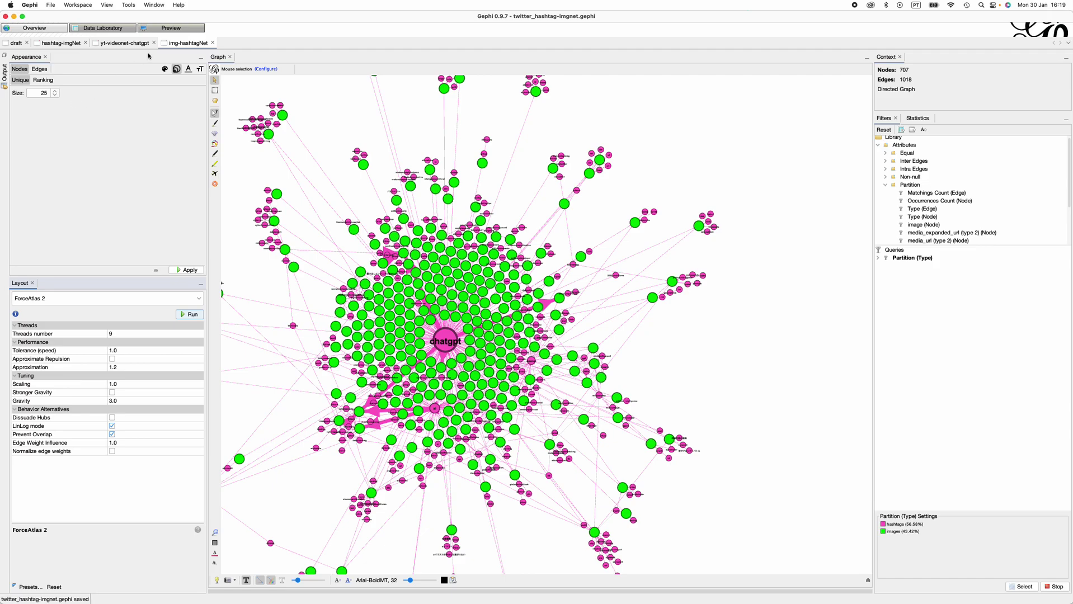
pyautogui.click(177, 30)
pyautogui.click(189, 580)
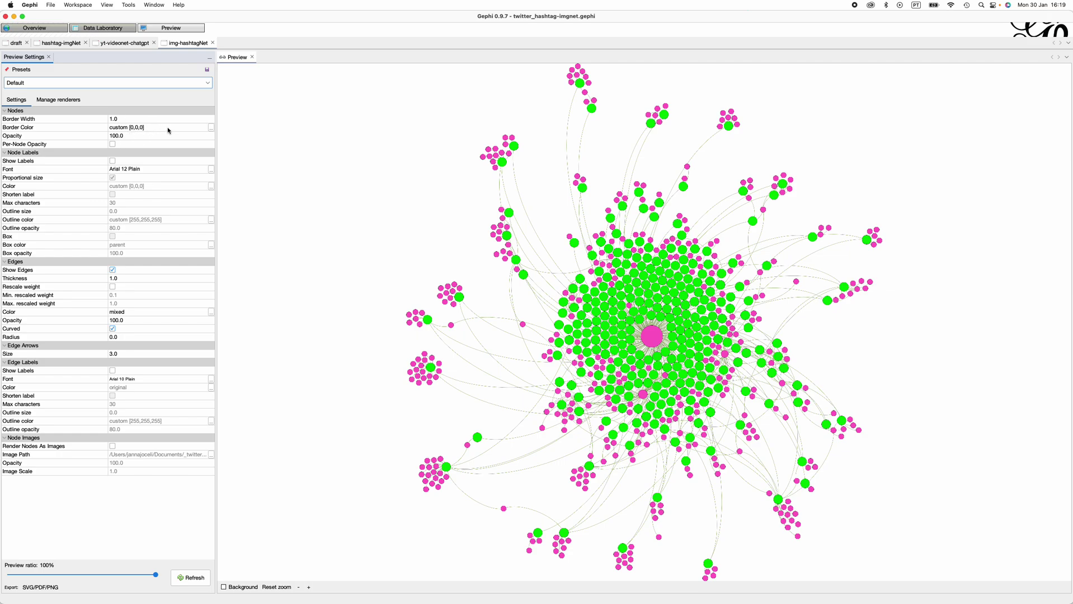
# Set the preview's node border color to Parent and node opacity to 90, and refresh the preview.
pyautogui.click(212, 128)
pyautogui.click(450, 308)
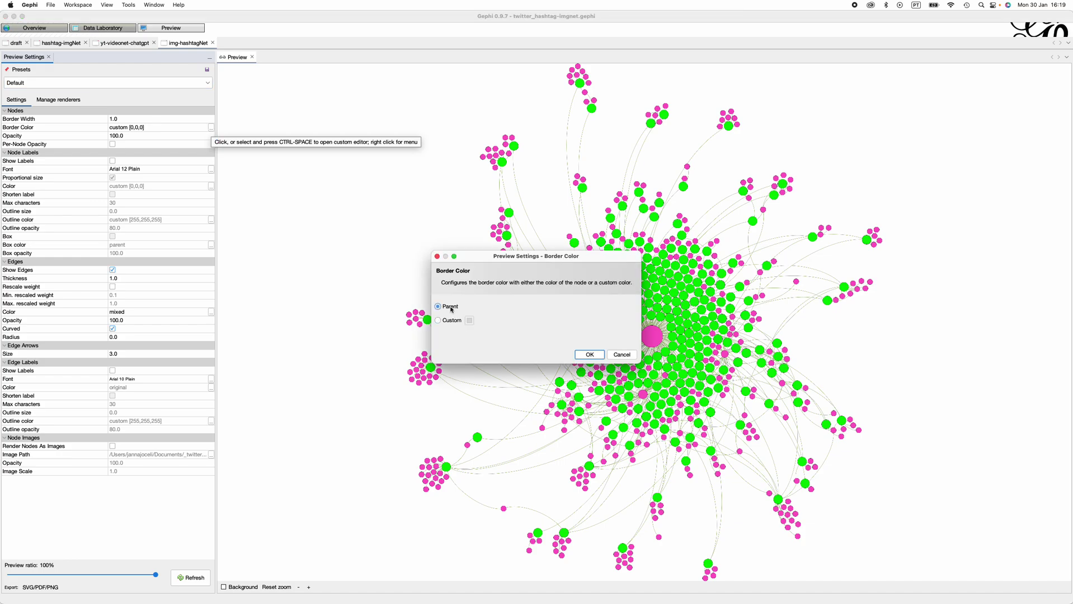
pyautogui.click(590, 355)
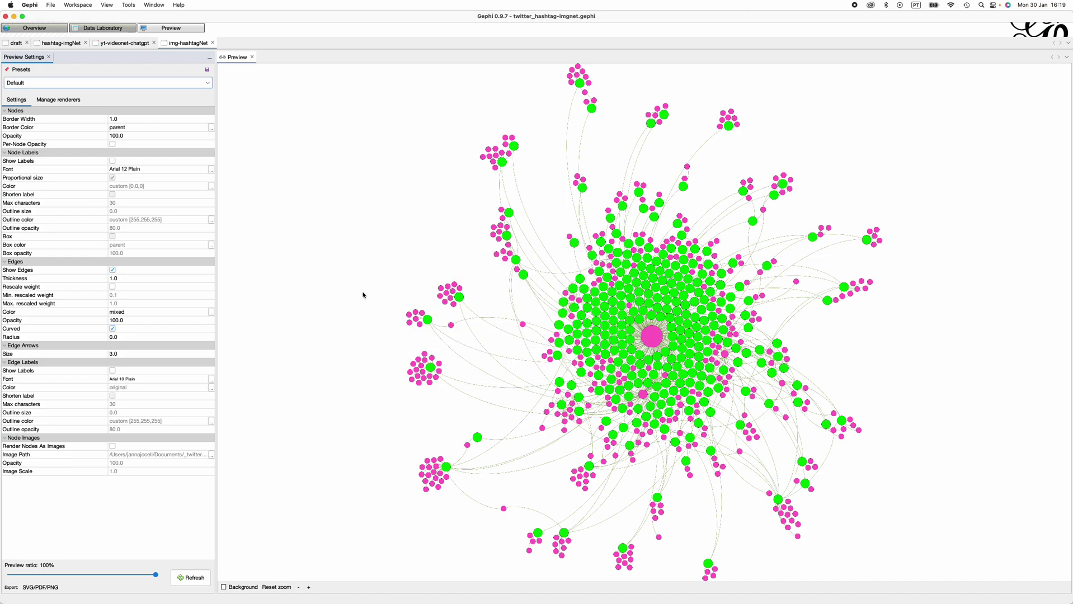
pyautogui.click(152, 135)
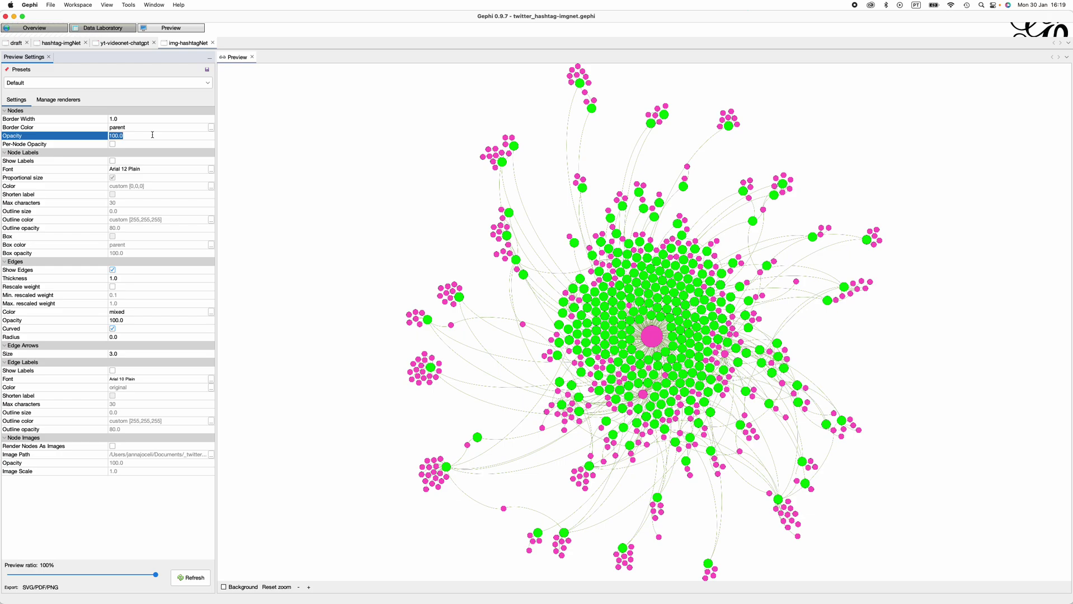
pyautogui.write('90')
pyautogui.press('Return')
pyautogui.click(188, 580)
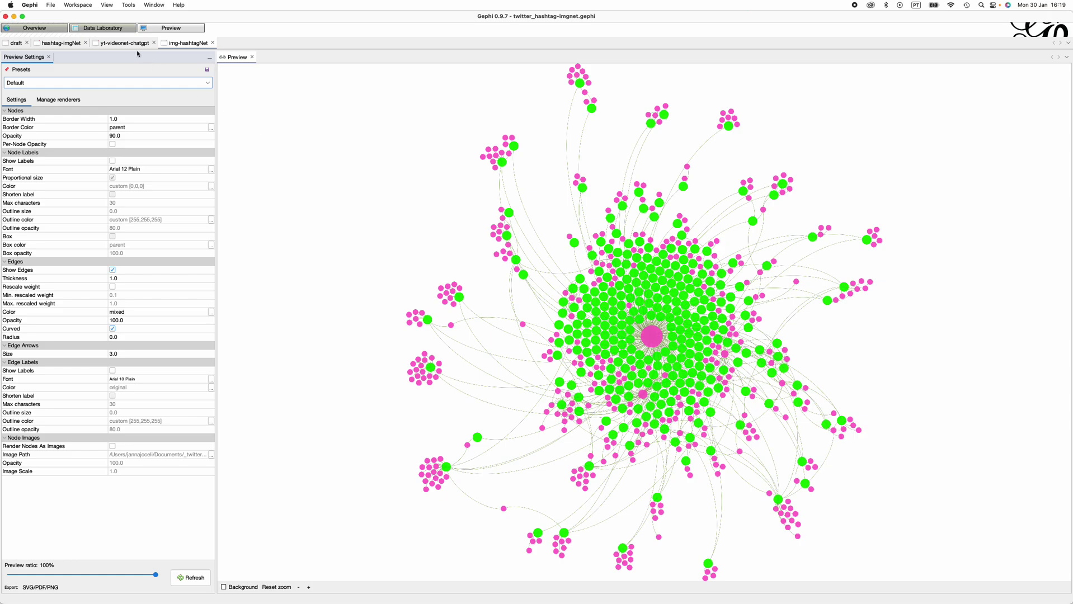
# Return to the graph overview and recolor the images partition of the nodes white.
pyautogui.click(45, 29)
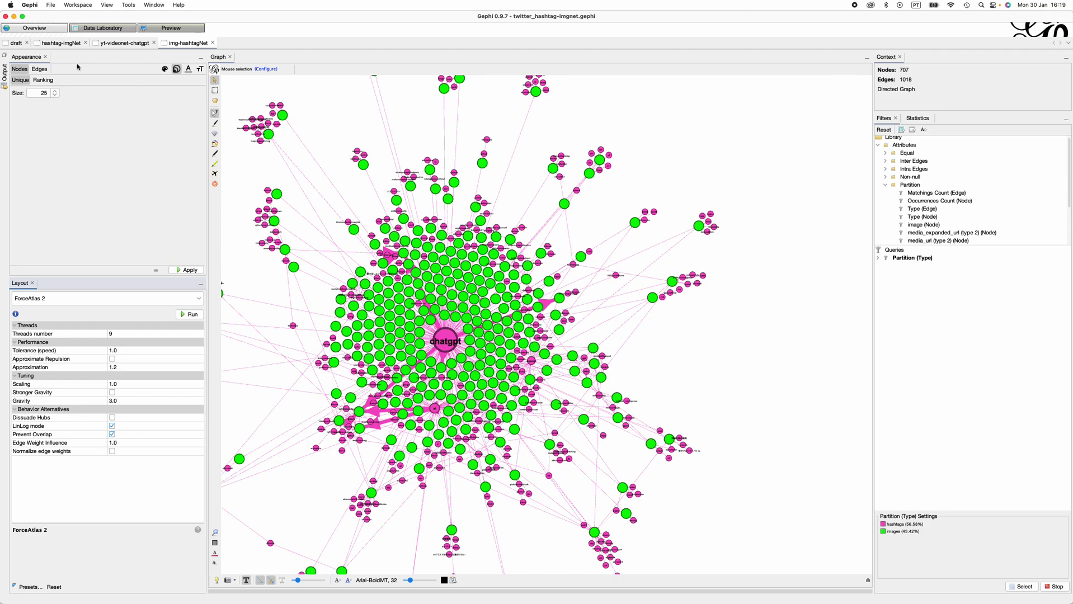
pyautogui.click(164, 70)
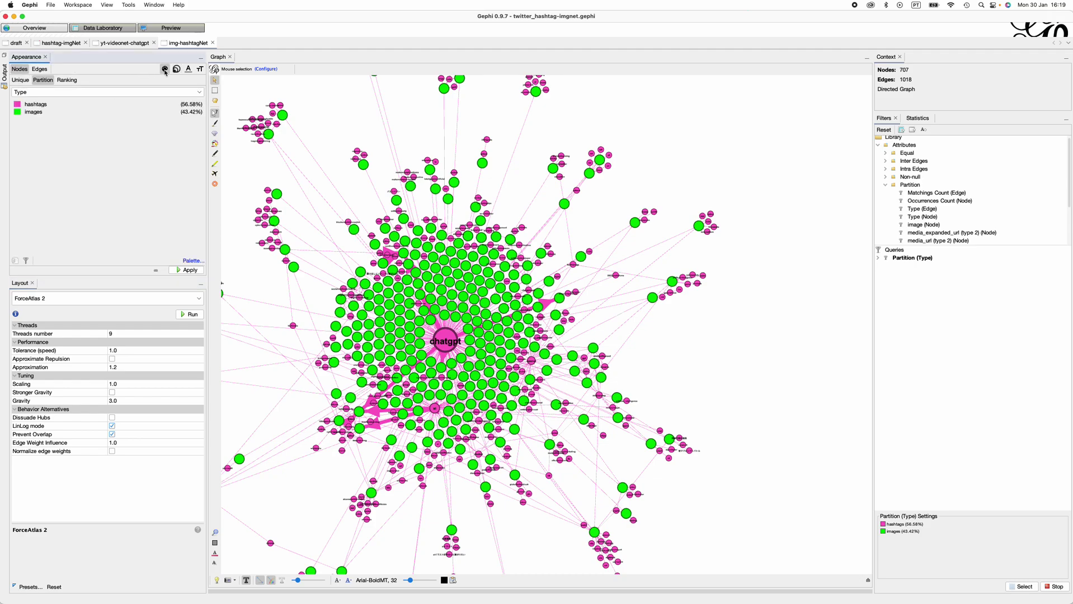
pyautogui.click(17, 114)
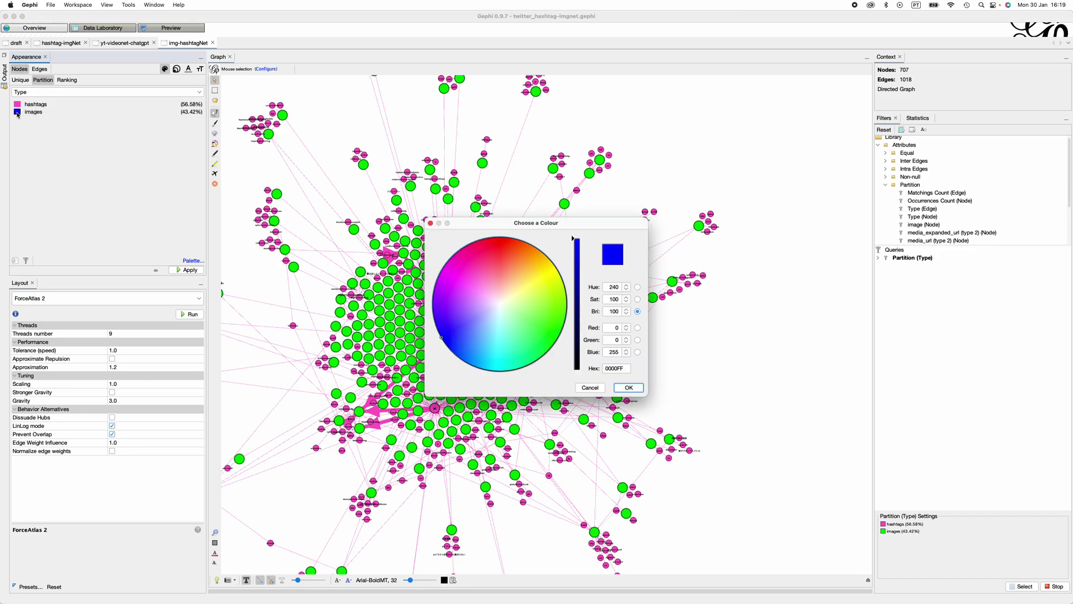
pyautogui.click(500, 305)
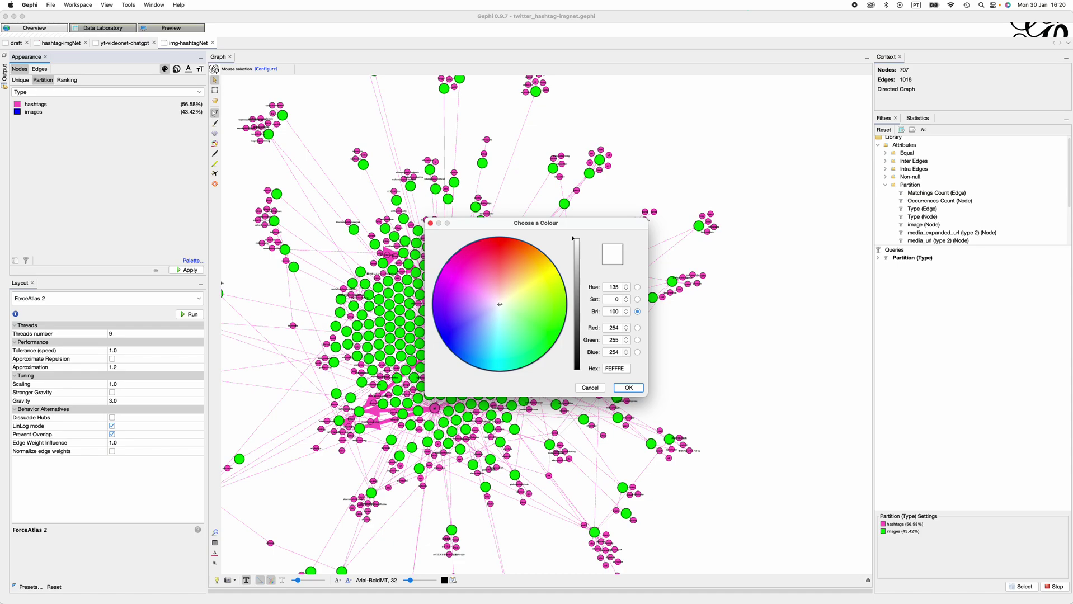
pyautogui.moveTo(499, 305); pyautogui.dragTo(499, 304)
pyautogui.click(636, 389)
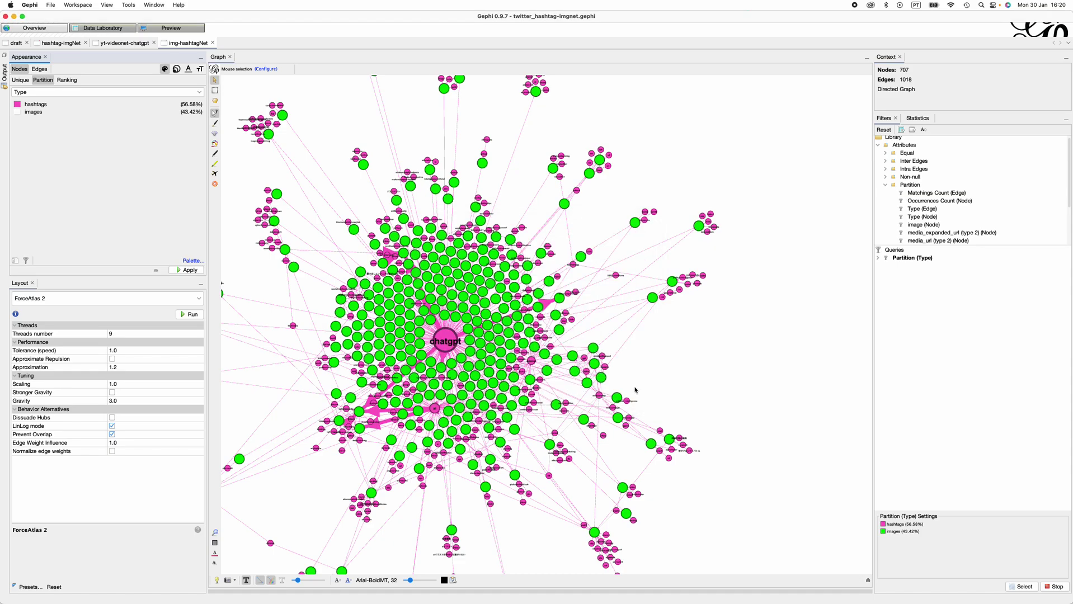
pyautogui.click(186, 271)
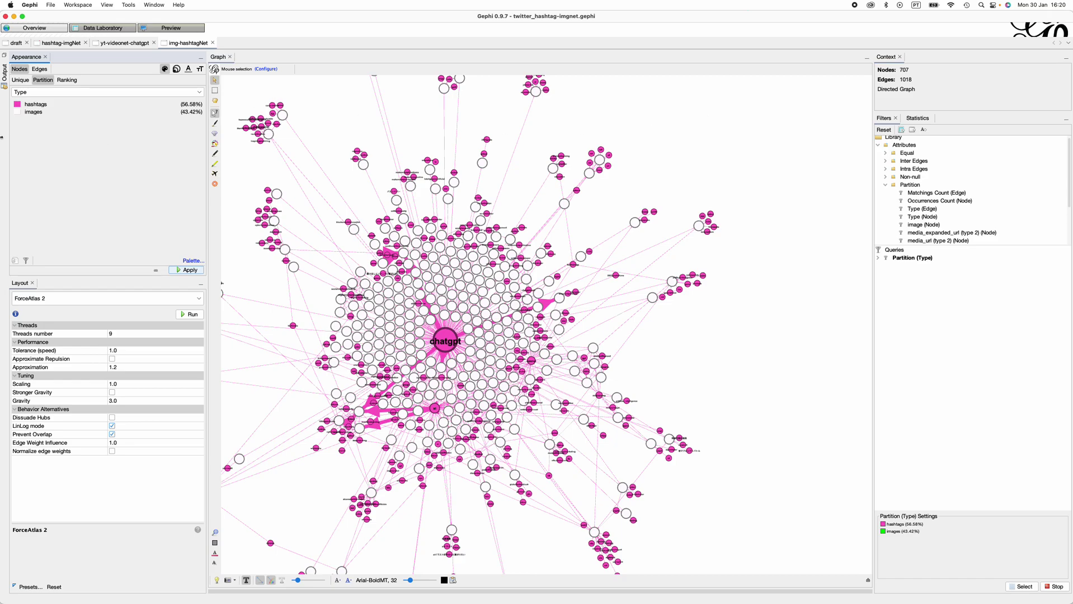
# Recolor the hashtags partition of the nodes bright cyan (hex 26FEFF) and apply it to the graph.
pyautogui.click(18, 105)
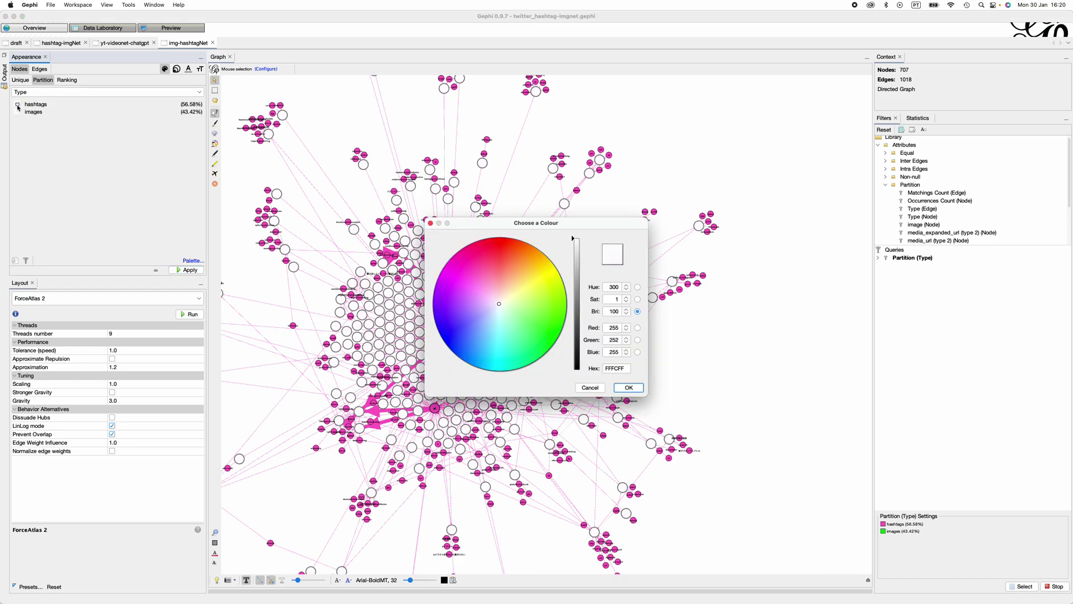
pyautogui.click(500, 331)
pyautogui.click(497, 340)
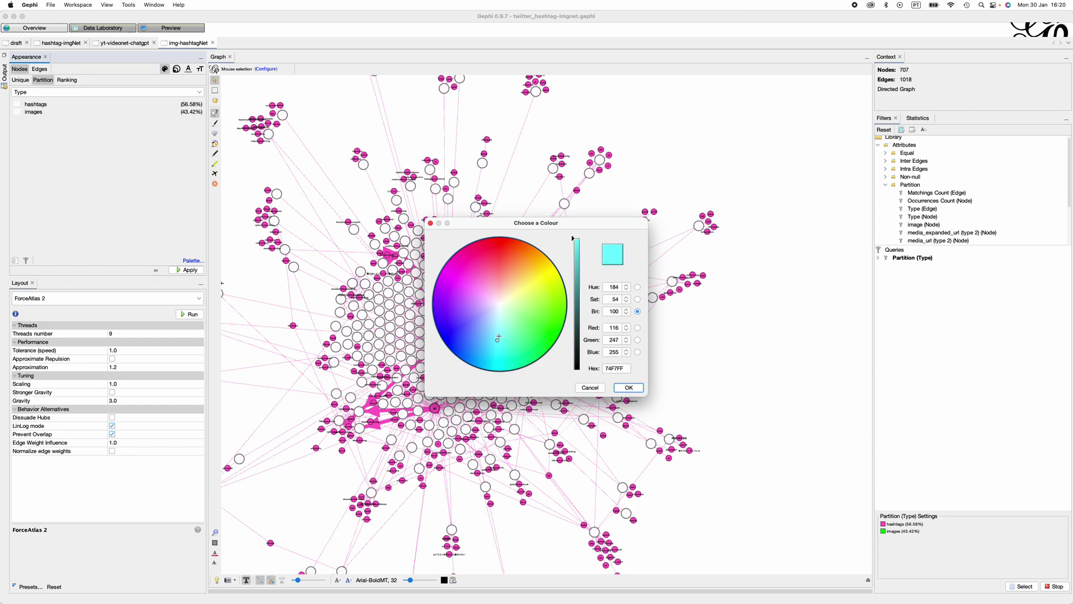
pyautogui.click(498, 325)
pyautogui.moveTo(572, 239)
pyautogui.mouseDown()
pyautogui.moveTo(573, 253)
pyautogui.moveTo(572, 230)
pyautogui.mouseUp()
pyautogui.moveTo(499, 326); pyautogui.dragTo(506, 331)
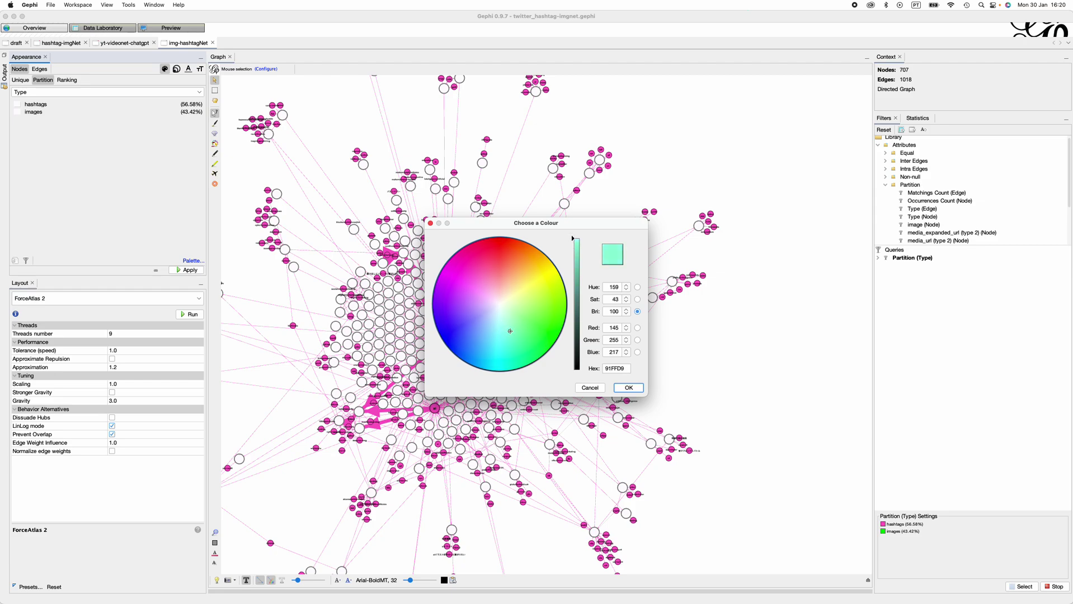
pyautogui.moveTo(510, 331); pyautogui.dragTo(499, 361)
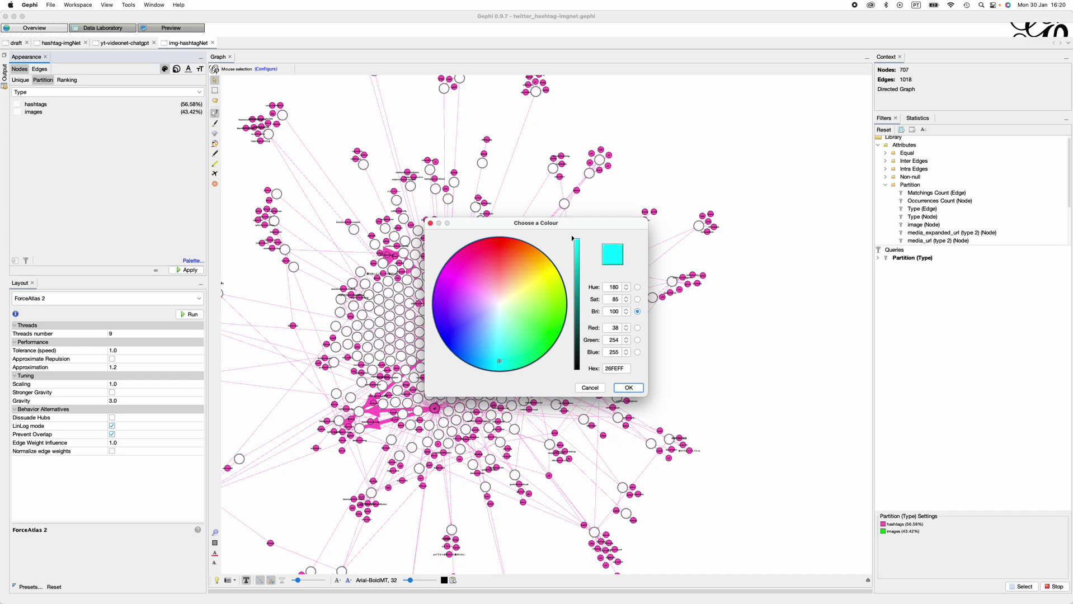
pyautogui.click(626, 388)
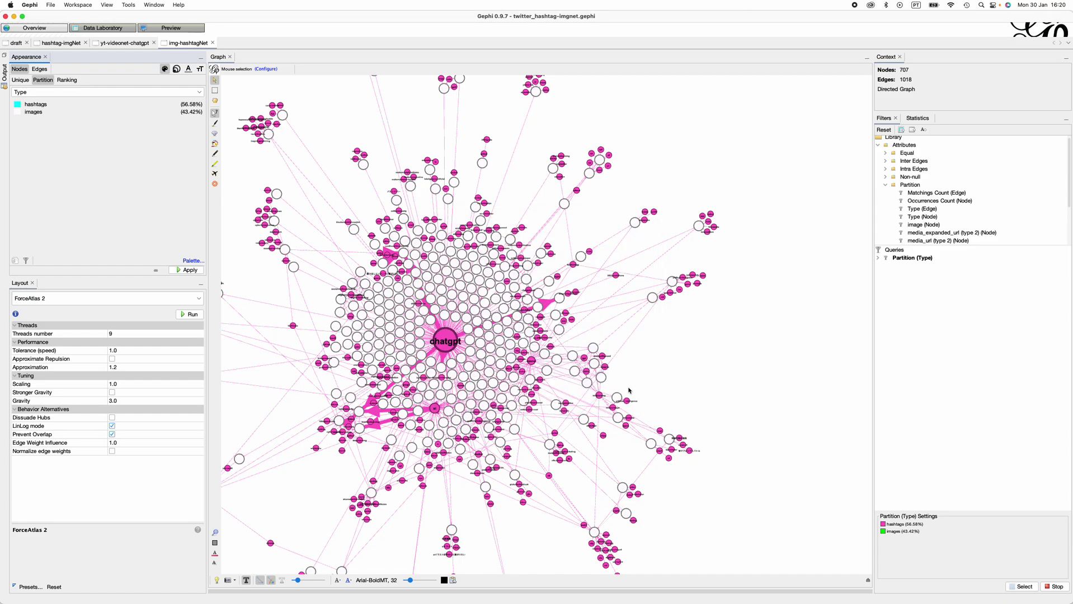
pyautogui.click(189, 270)
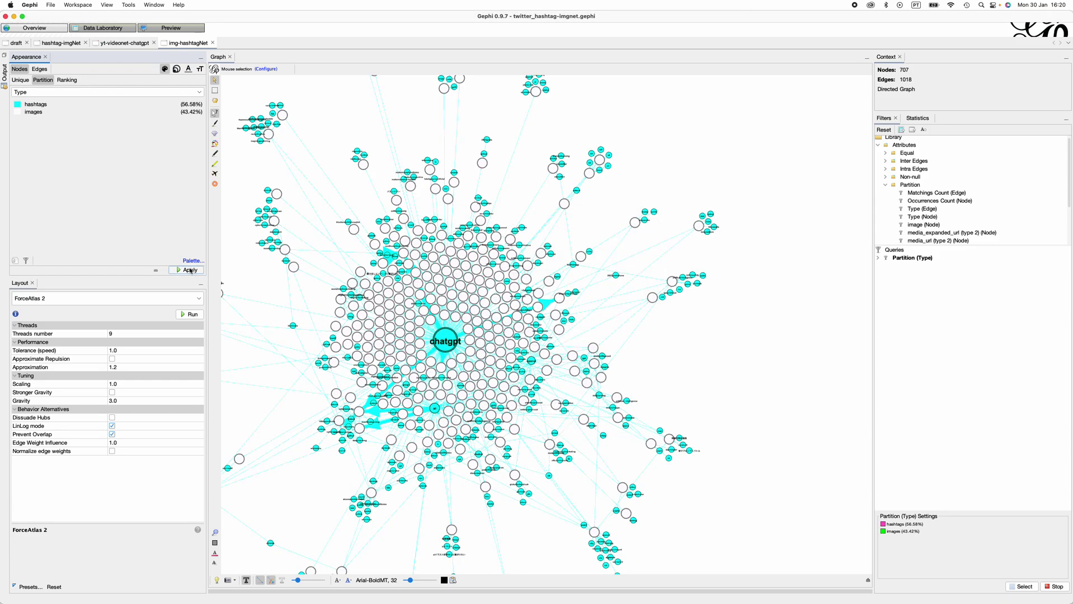
# Save the project and refresh the preview with the cyan hashtag nodes.
pyautogui.click(50, 4)
pyautogui.click(122, 66)
pyautogui.click(172, 28)
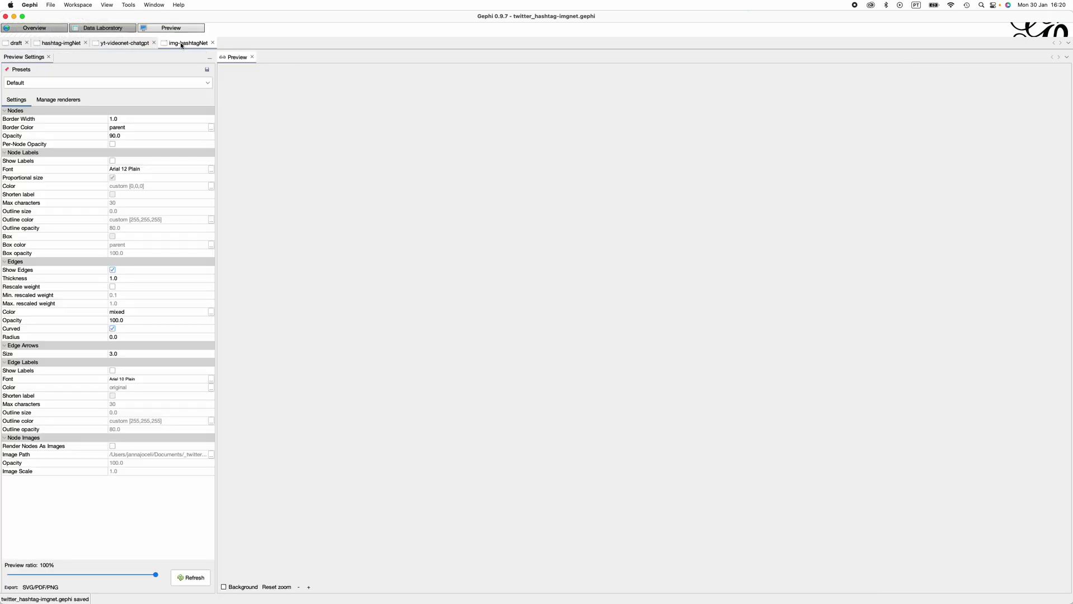
pyautogui.click(191, 578)
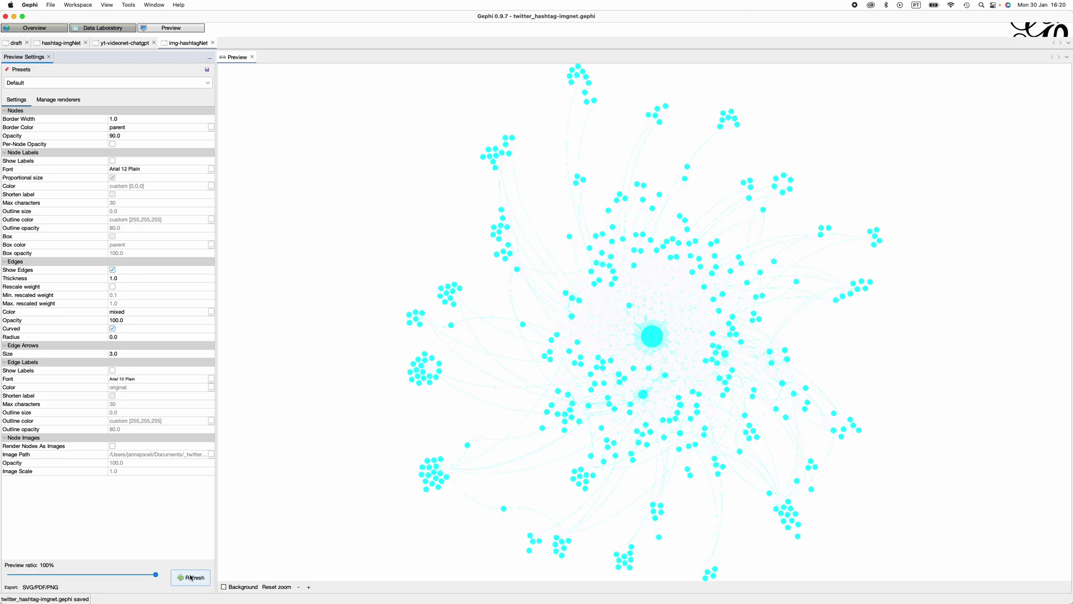
# Show the node labels in the preview, set their font size to 8, and refresh.
pyautogui.click(113, 160)
pyautogui.click(189, 580)
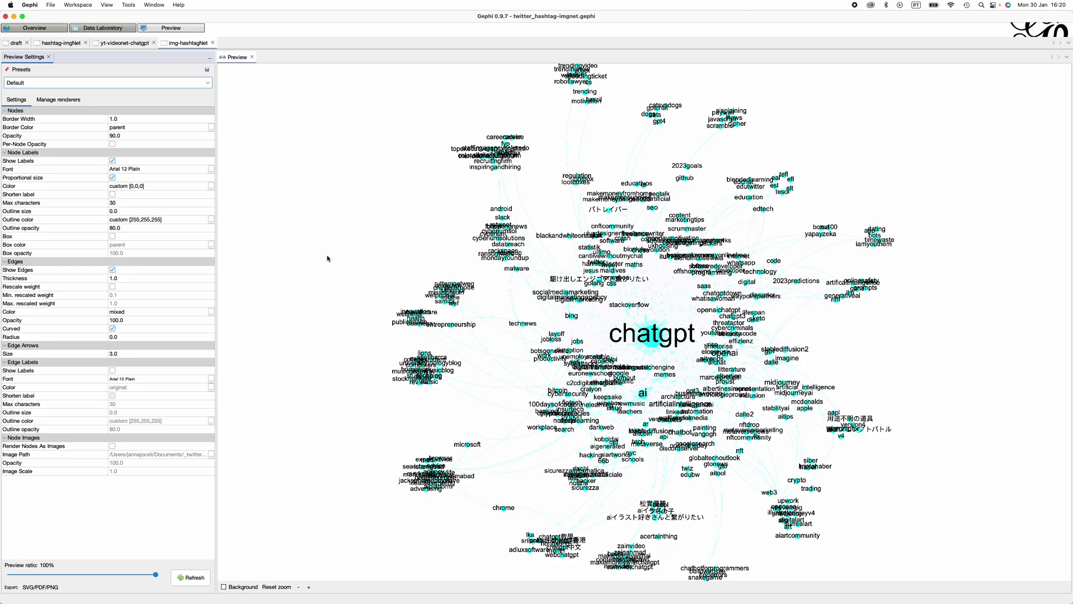
pyautogui.click(211, 169)
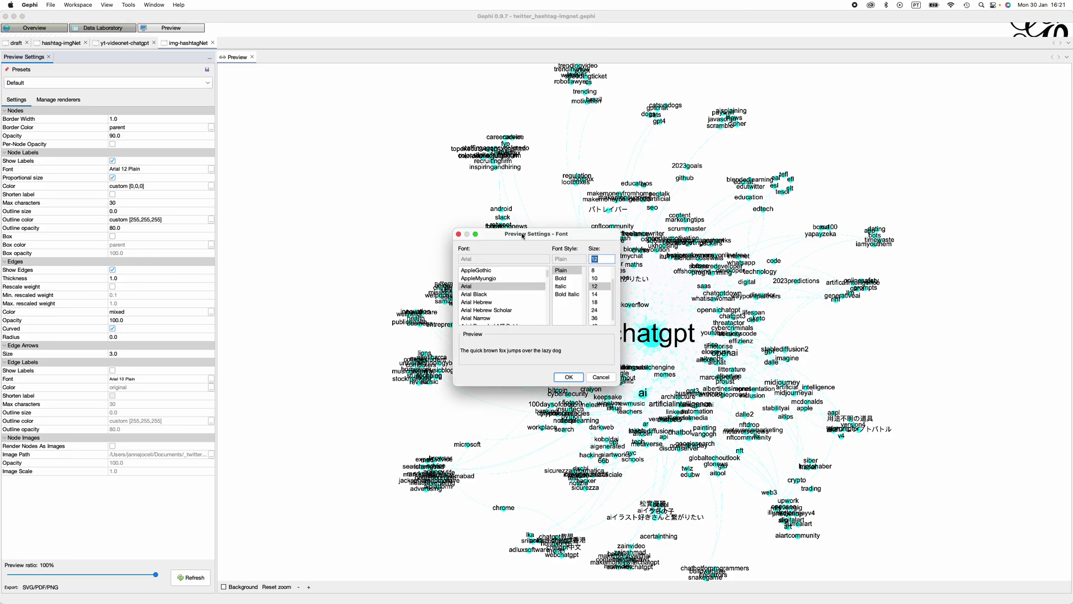
pyautogui.click(595, 271)
pyautogui.click(568, 377)
pyautogui.click(188, 580)
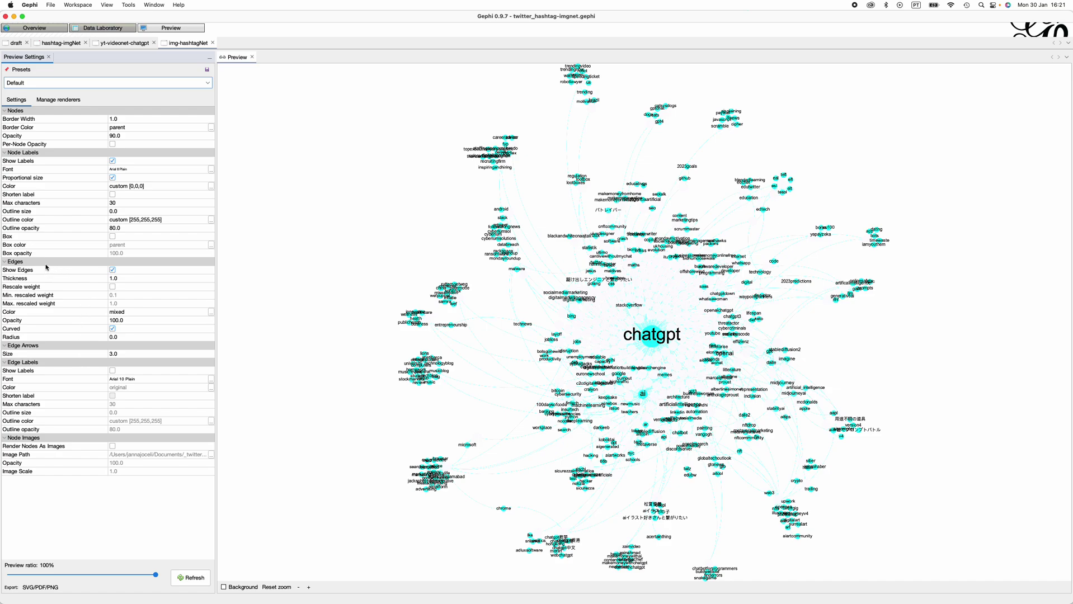
# Set the preview's edge thickness to 3, refresh it, and save the project.
pyautogui.click(123, 278)
pyautogui.write('3')
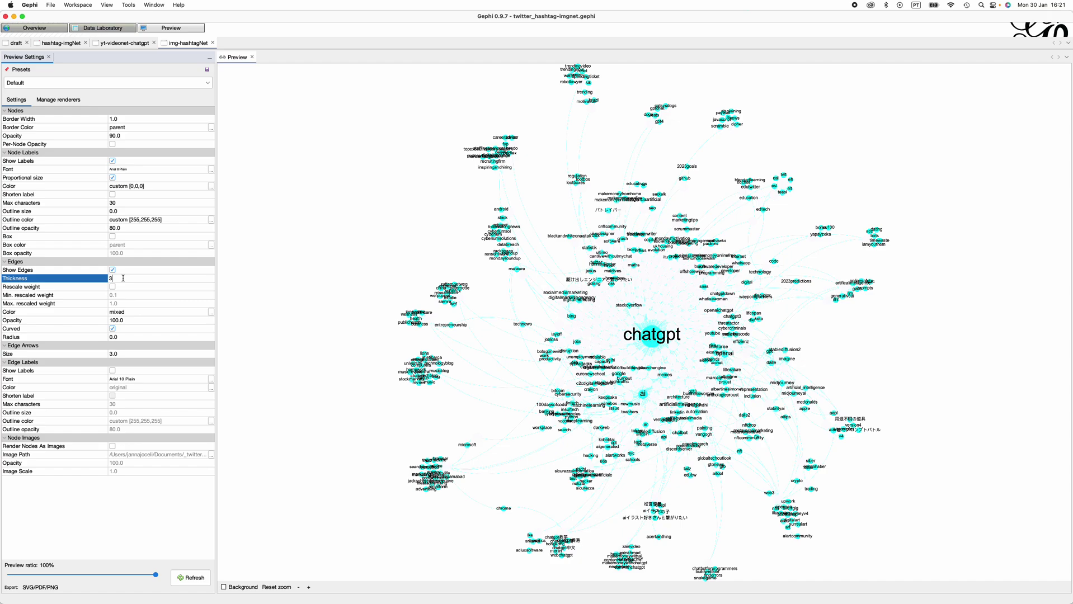
pyautogui.click(188, 578)
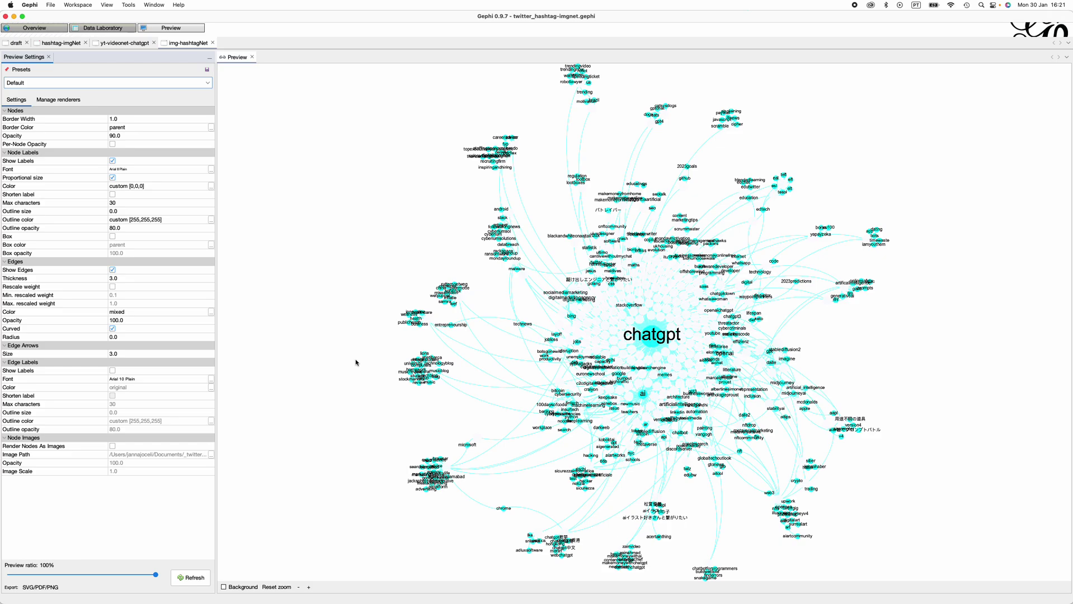
pyautogui.click(51, 4)
pyautogui.click(67, 105)
# Switch to Finder and select the twitterIMAGES_chatgpt folder in Downloads.
pyautogui.press('super+Tab')
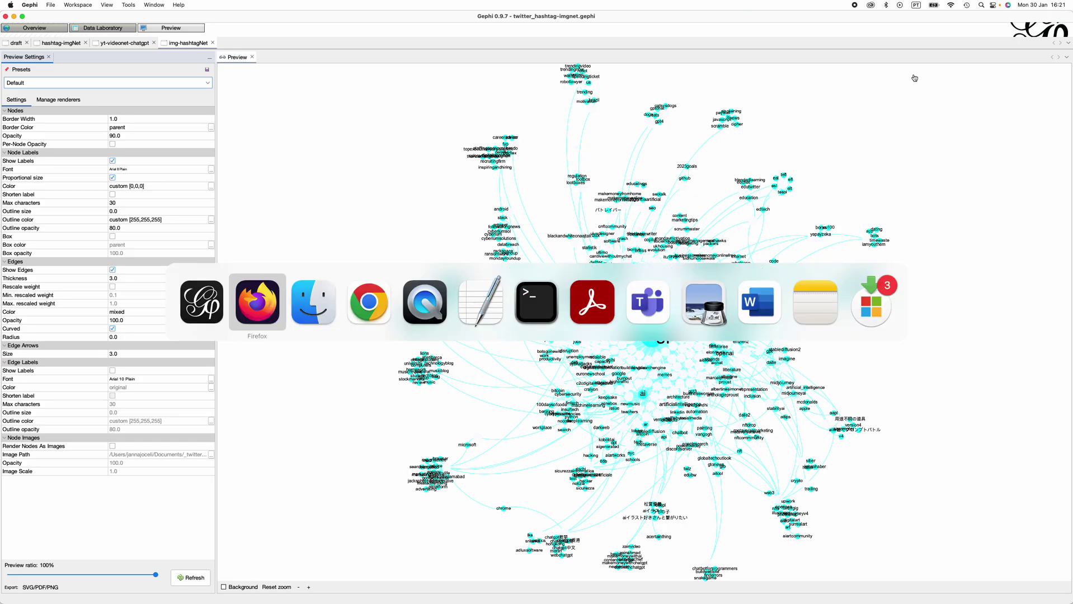
pyautogui.press('super+Tab')
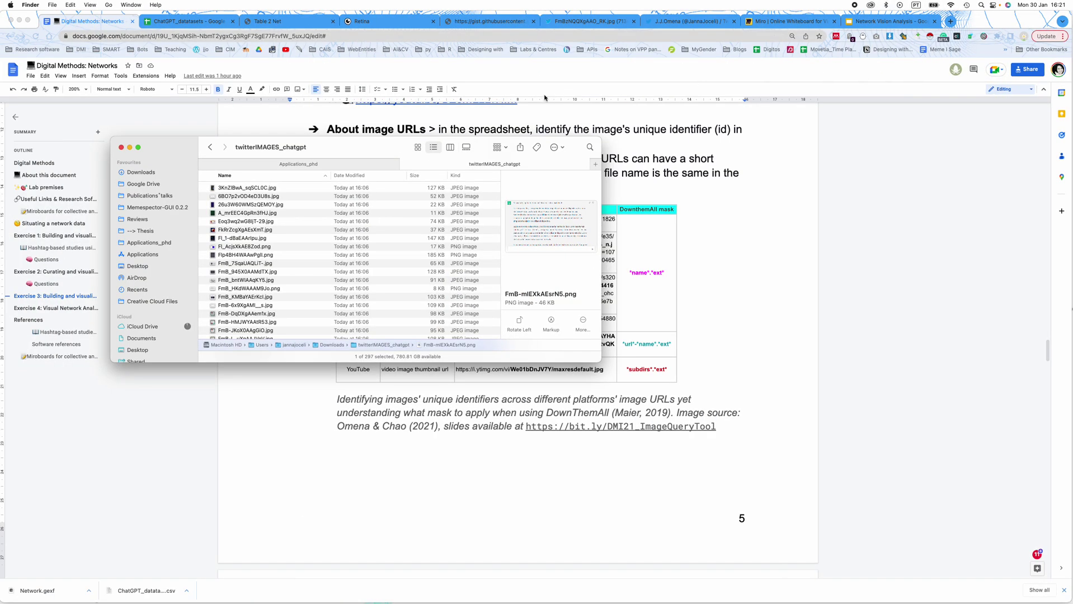
pyautogui.click(212, 149)
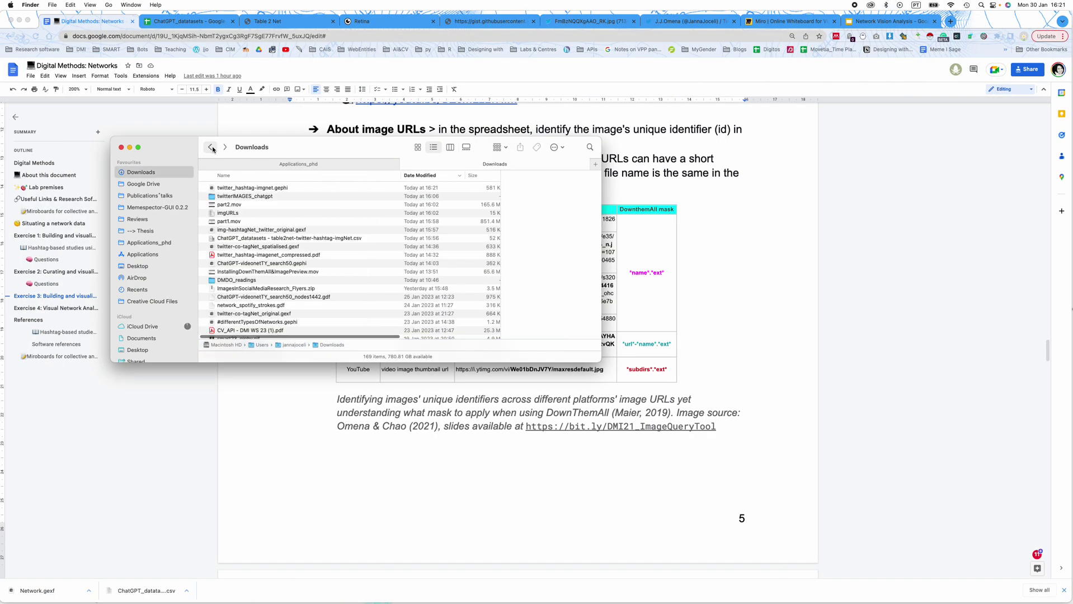
pyautogui.click(267, 197)
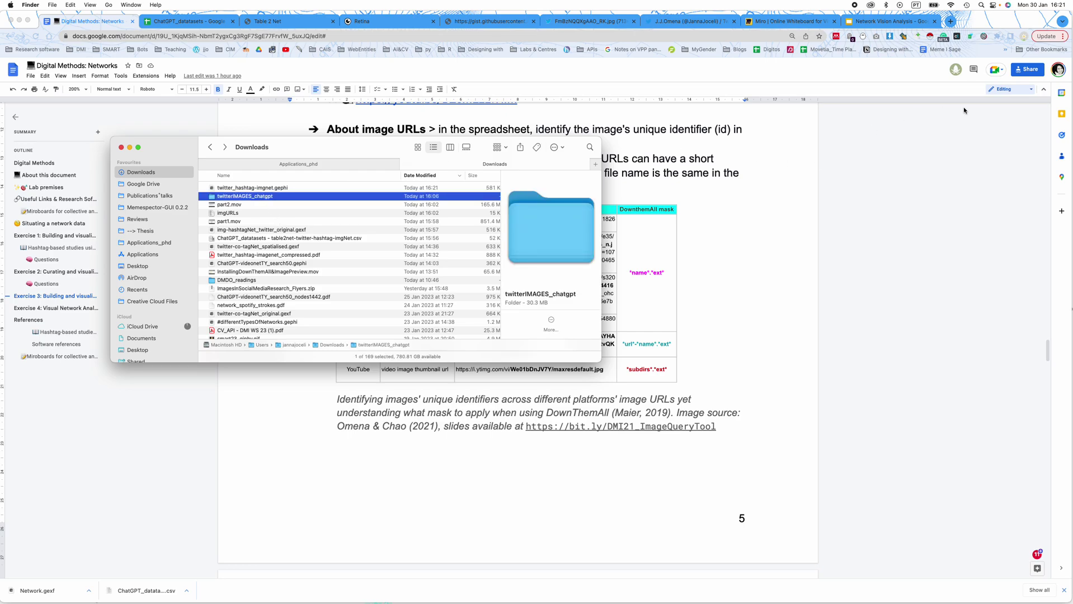
# Return to Gephi, turn on rendering nodes as images, and open the image path for editing.
pyautogui.hotkey('ctrl', 'Right')
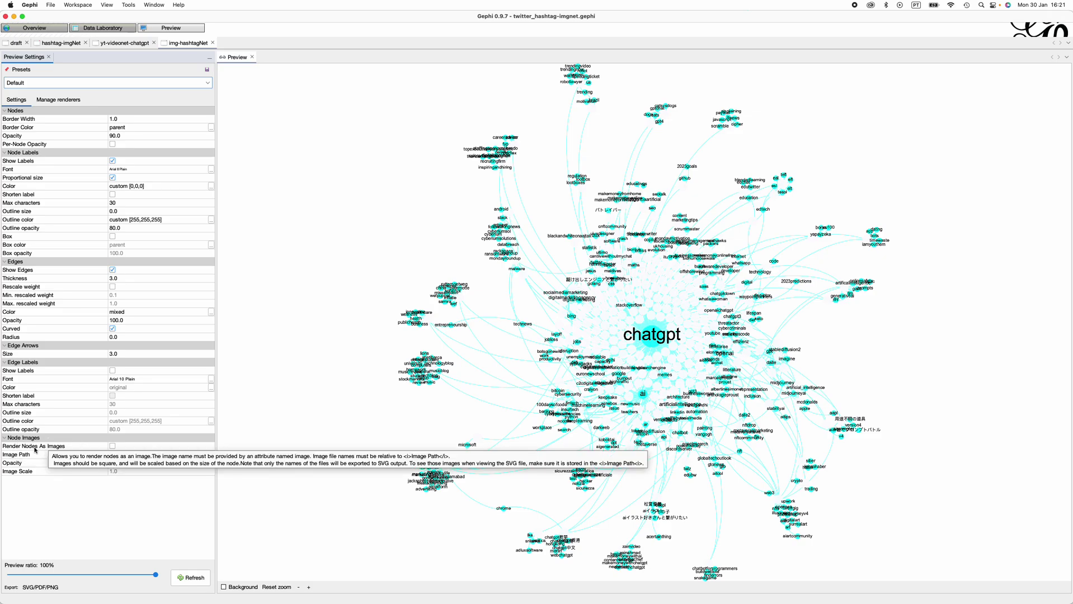
pyautogui.click(112, 447)
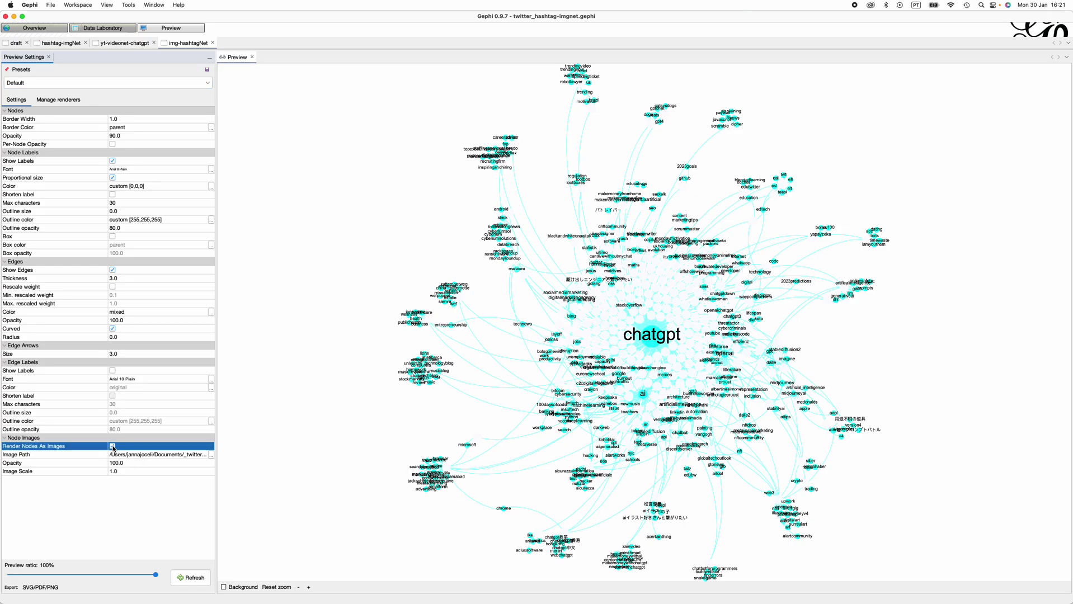
pyautogui.click(211, 456)
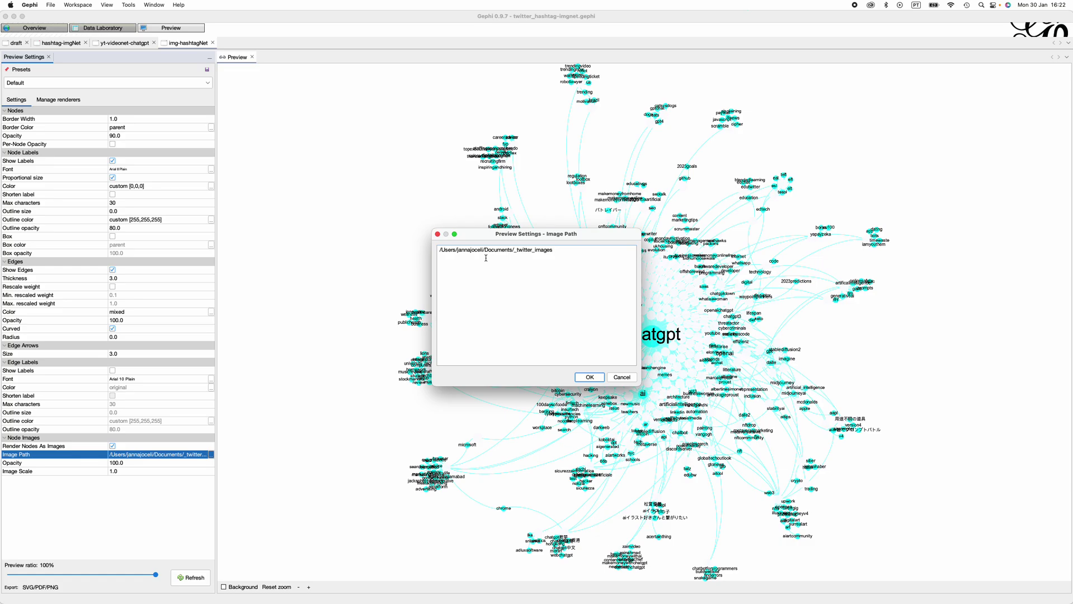
# Open Terminal beside Finder, drop the twitterIMAGES_chatgpt folder into it, and copy the resulting folder path.
pyautogui.hotkey('ctrl', 'Left')
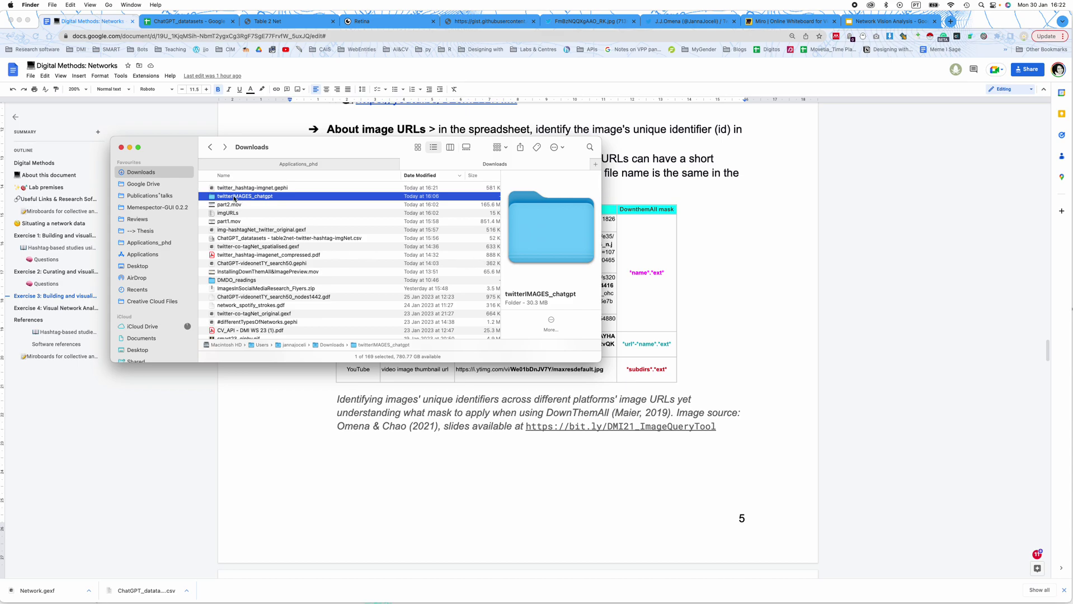
pyautogui.click(982, 5)
pyautogui.write('terminal')
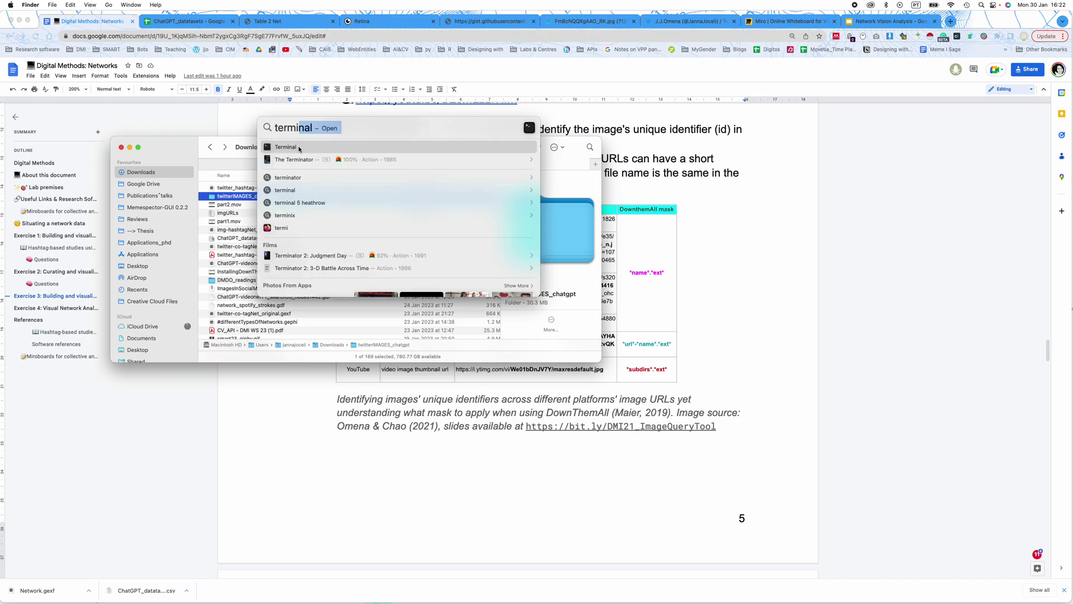
pyautogui.click(299, 148)
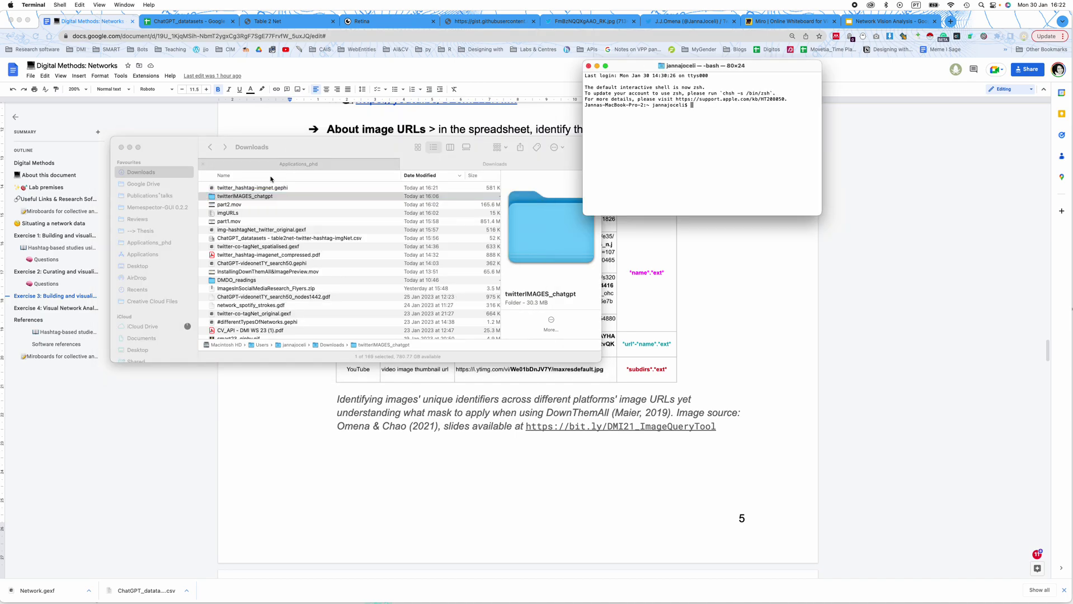
pyautogui.moveTo(229, 197); pyautogui.dragTo(740, 112)
pyautogui.doubleClick(603, 112)
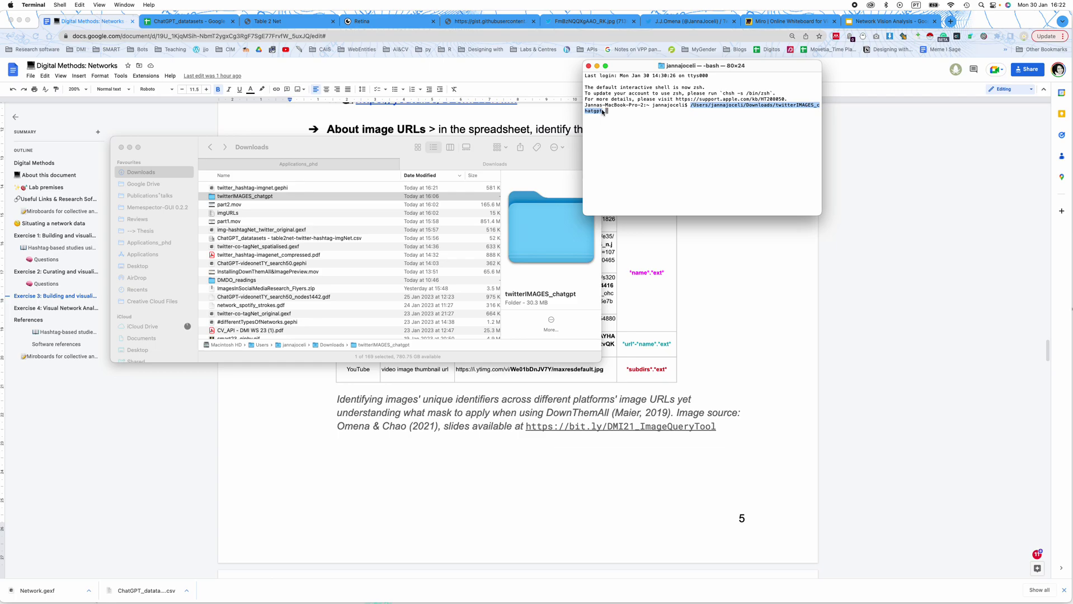
# Back in Gephi, replace the image path with the copied twitterIMAGES_chatgpt folder path and refresh the preview.
pyautogui.hotkey('ctrl', 'Right')
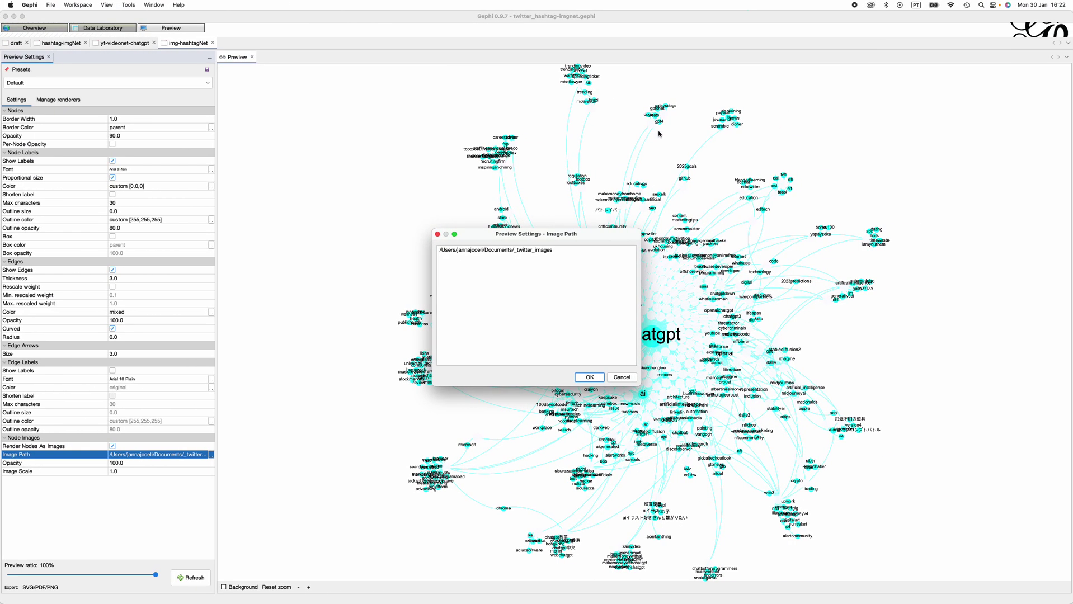
pyautogui.moveTo(564, 251); pyautogui.dragTo(436, 253)
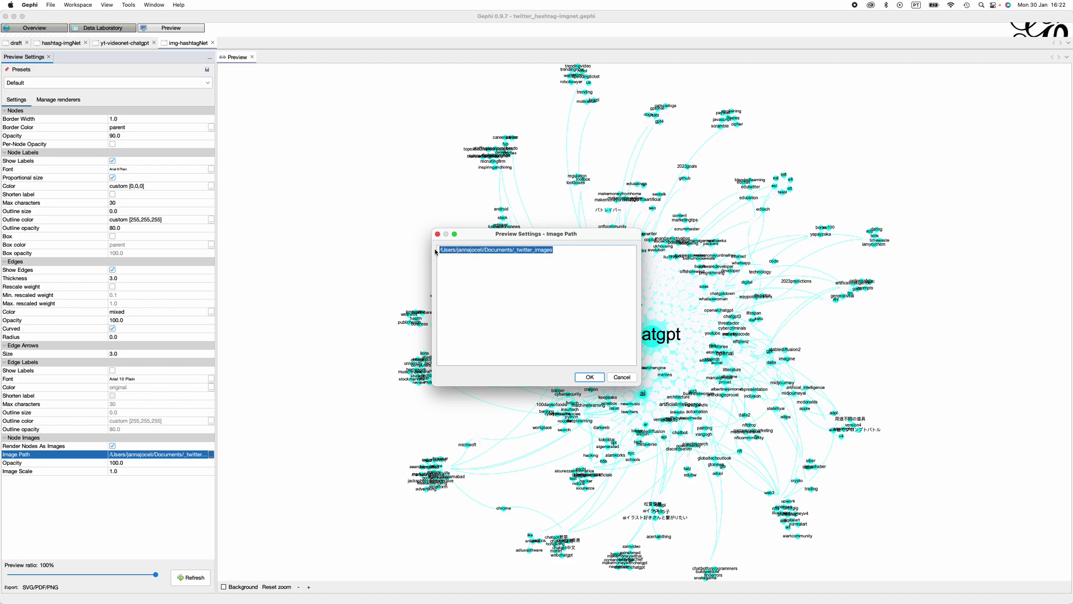
pyautogui.press('super+v')
pyautogui.click(590, 378)
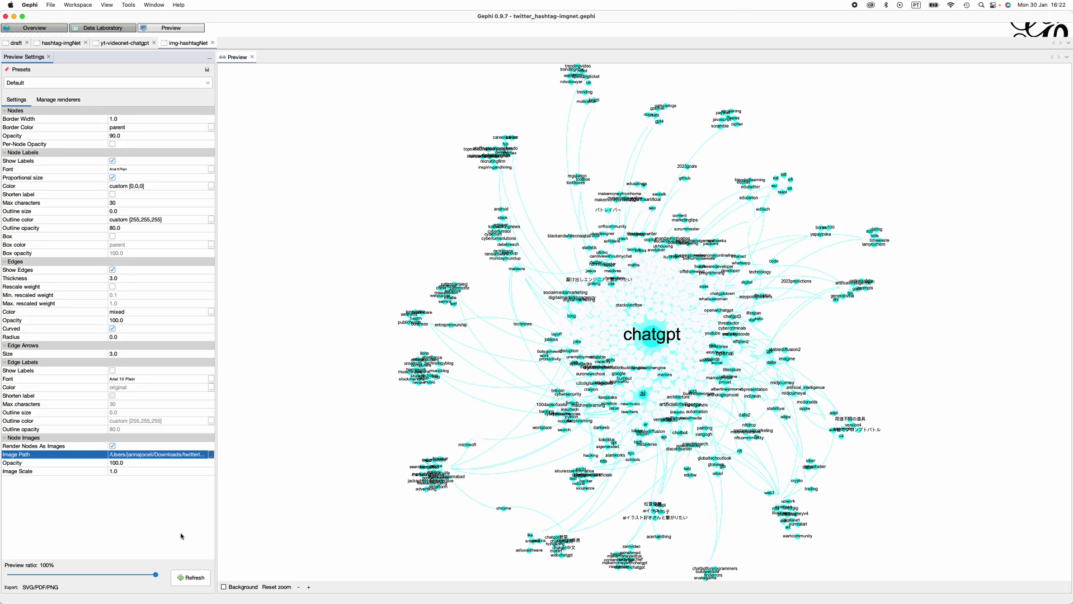
pyautogui.click(189, 579)
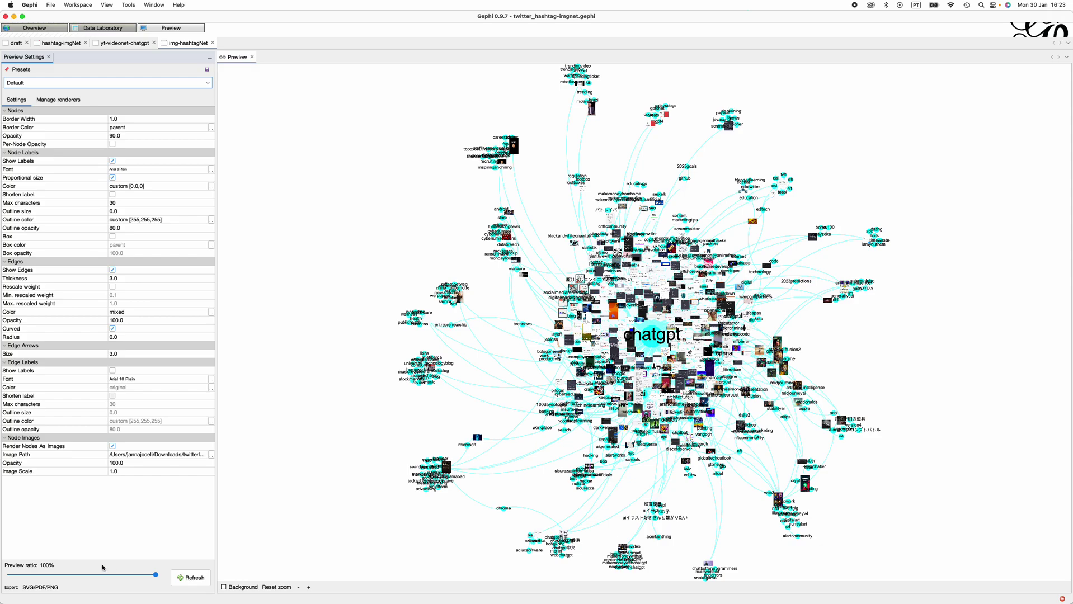
# Start exporting the preview, choosing the Downloads folder and PDF as the file type.
pyautogui.click(41, 588)
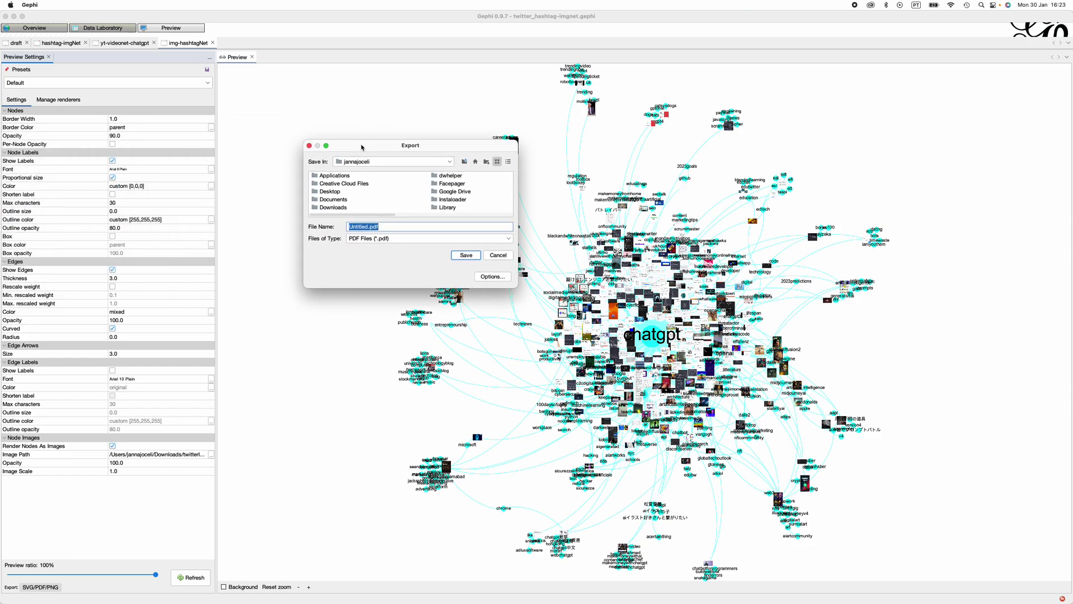
pyautogui.doubleClick(341, 208)
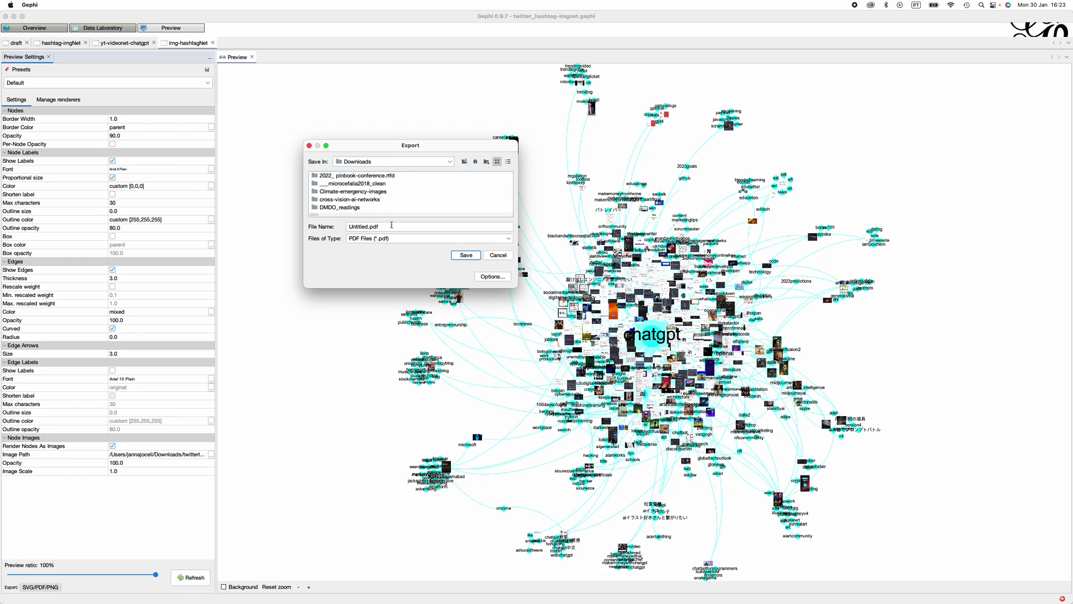
pyautogui.click(419, 242)
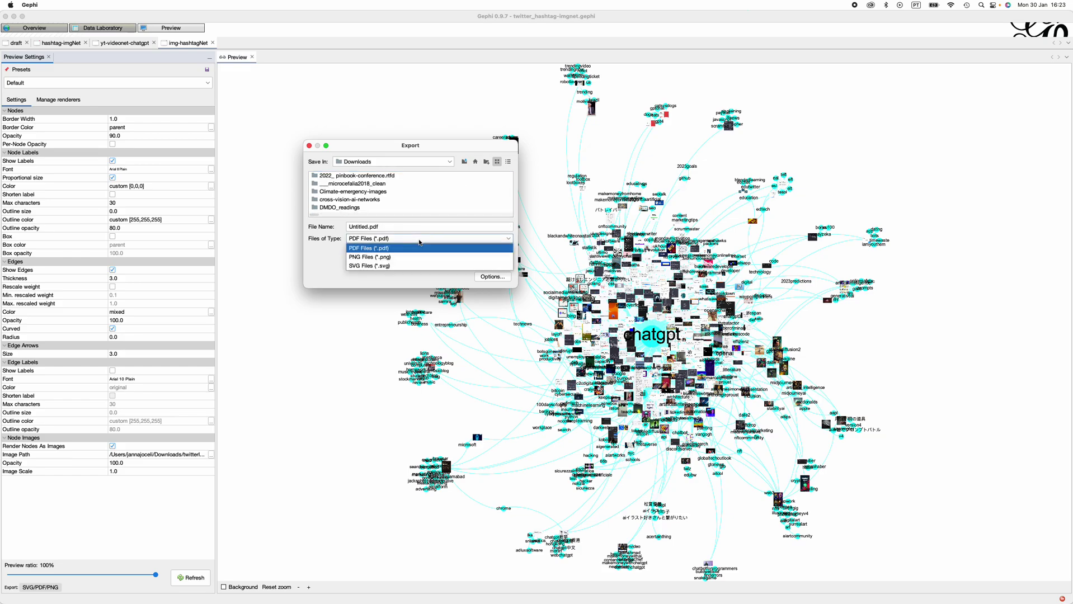
pyautogui.click(383, 252)
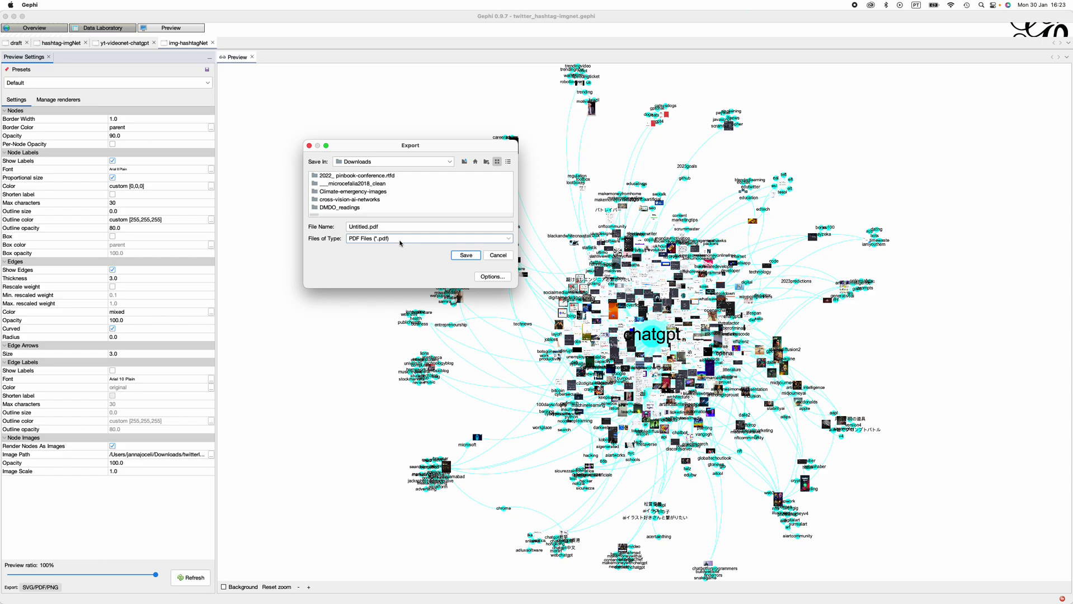
# Try the SVG and PNG file types for the export and return to PDF.
pyautogui.click(400, 241)
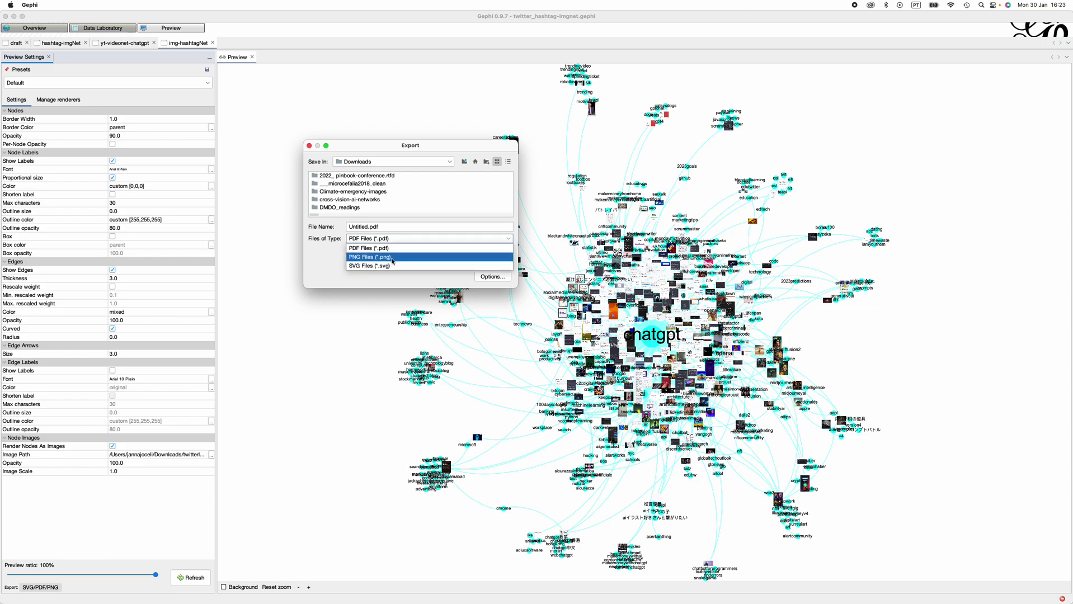
pyautogui.click(381, 266)
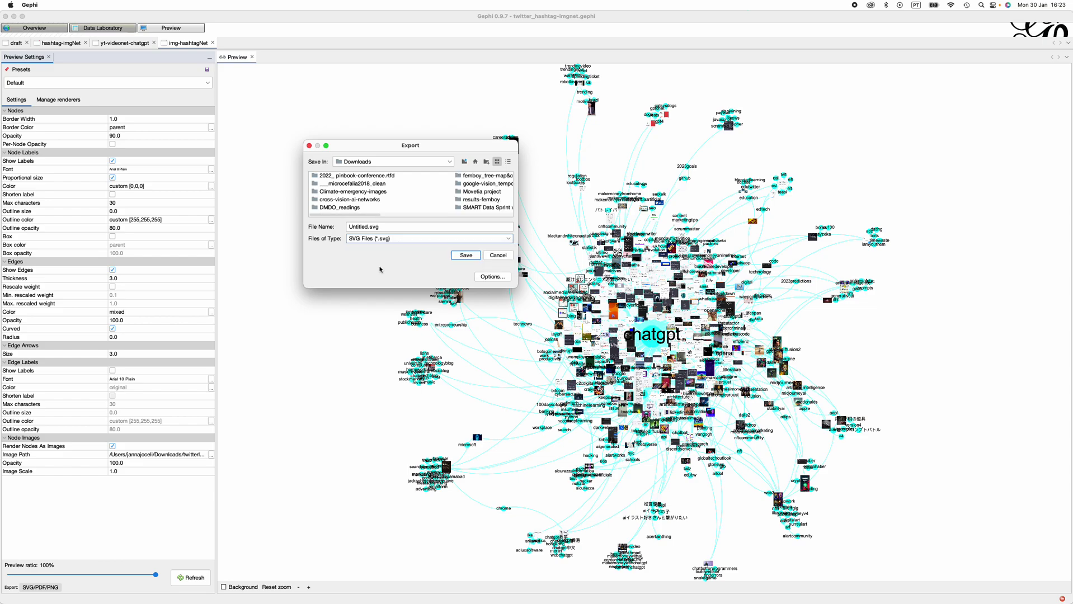
pyautogui.click(406, 241)
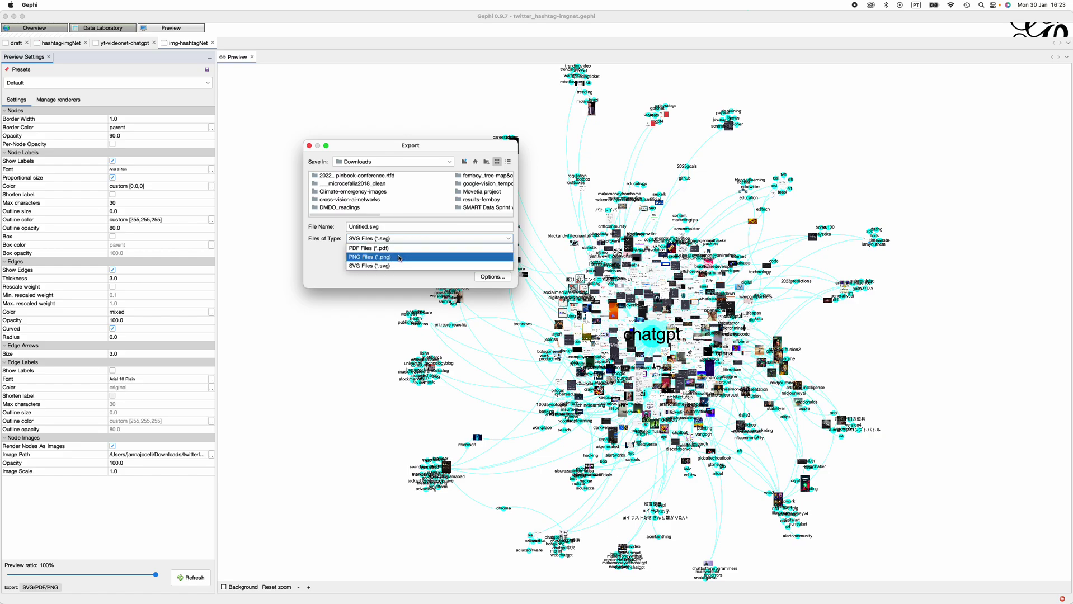
pyautogui.click(399, 257)
pyautogui.click(407, 241)
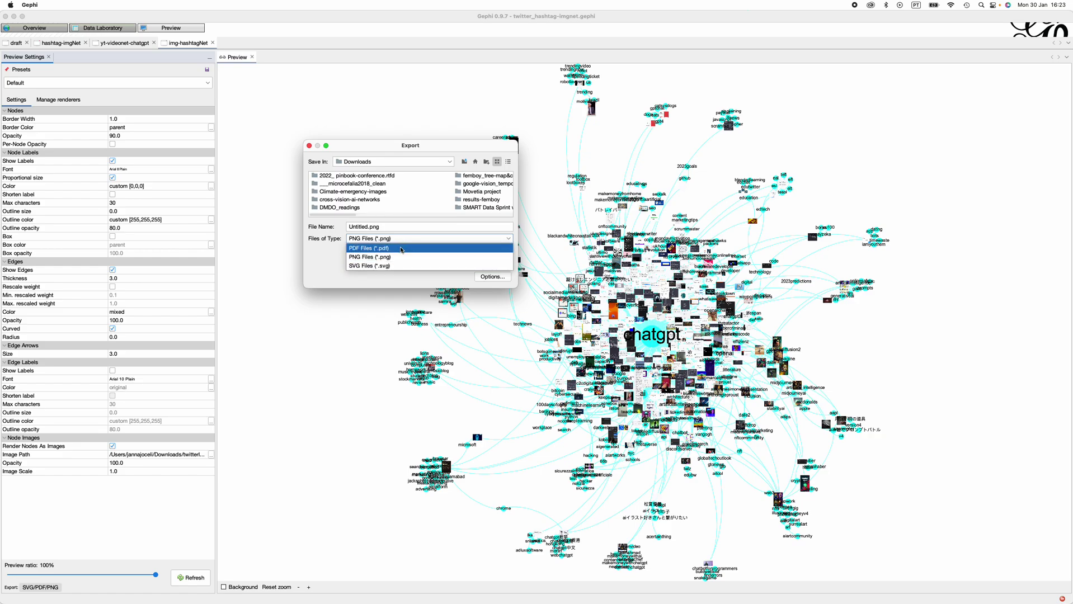
pyautogui.click(401, 248)
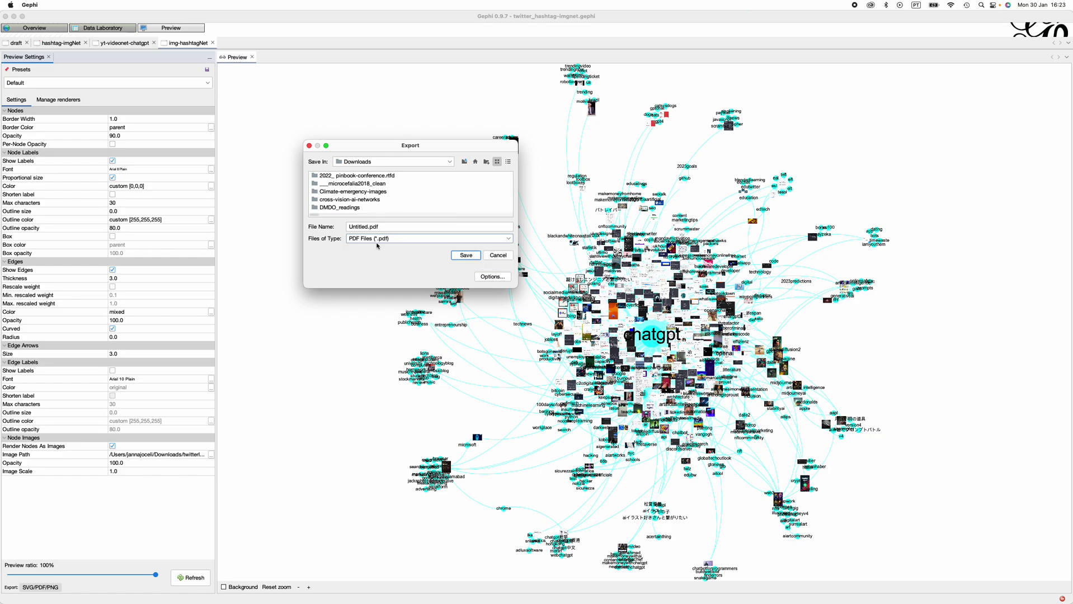
# Name the PDF export twitter_hashtag-img-net and save it.
pyautogui.click(367, 226)
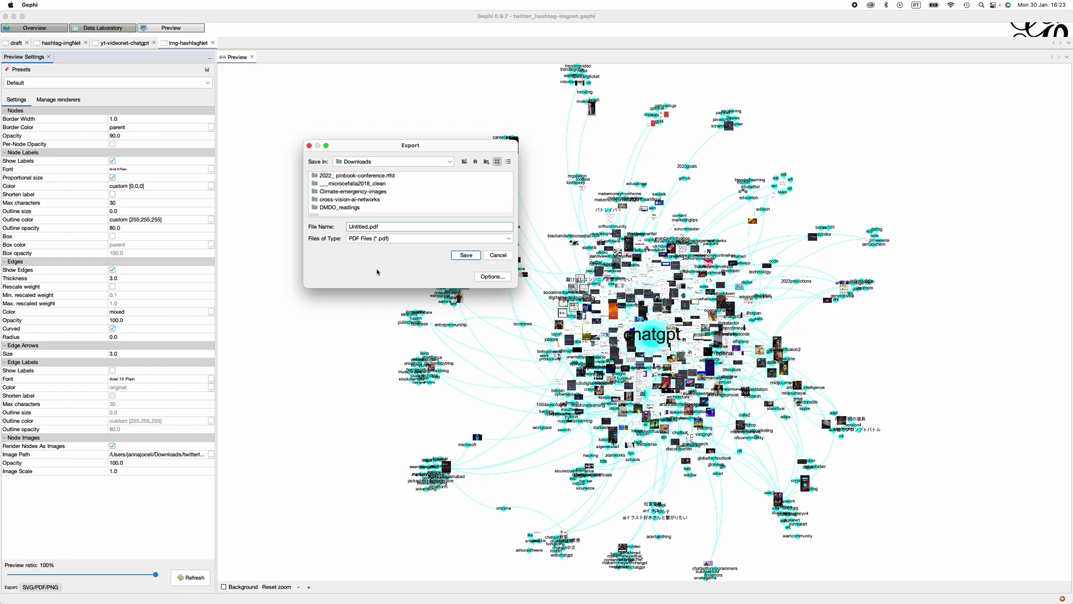
pyautogui.press('shift+super+Left')
pyautogui.write('twitter_hashtag-img-net')
pyautogui.click(467, 256)
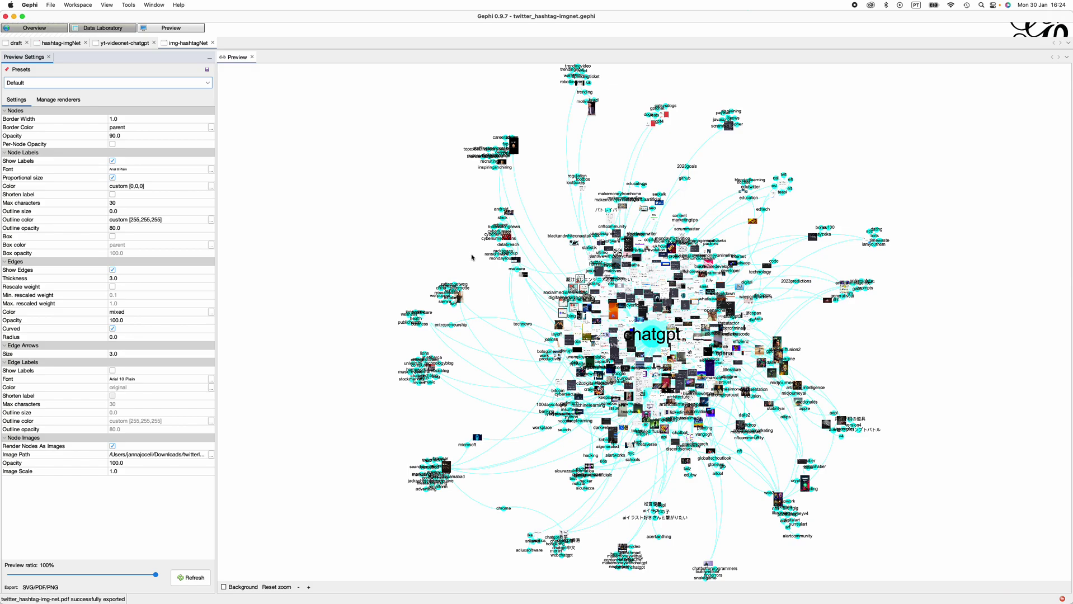
# Start a second export of the preview and set its file type to SVG.
pyautogui.click(42, 589)
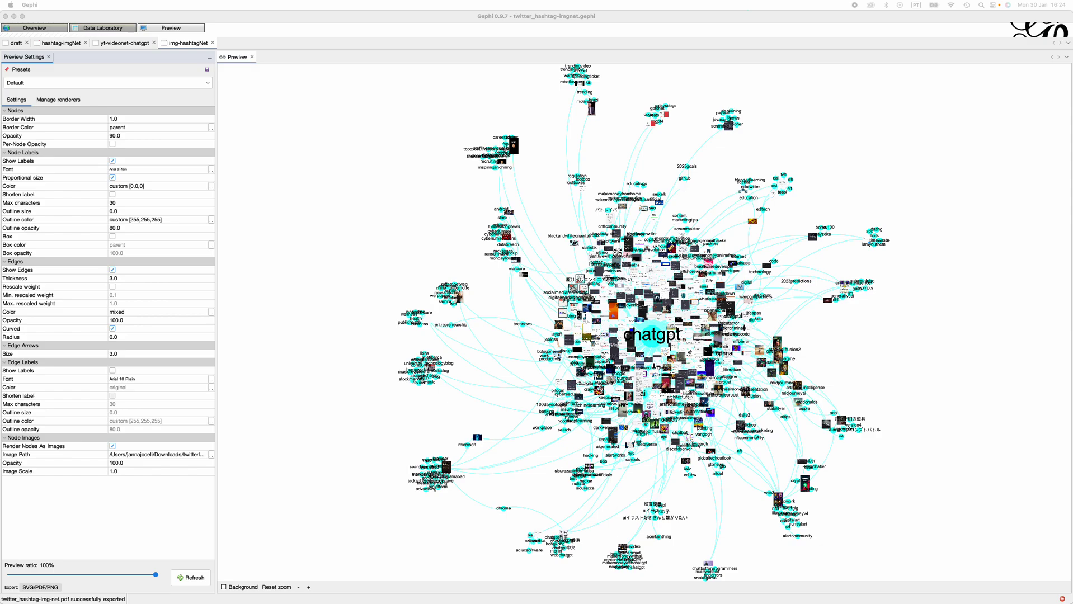
pyautogui.moveTo(0, 168); pyautogui.dragTo(348, 94)
pyautogui.click(406, 186)
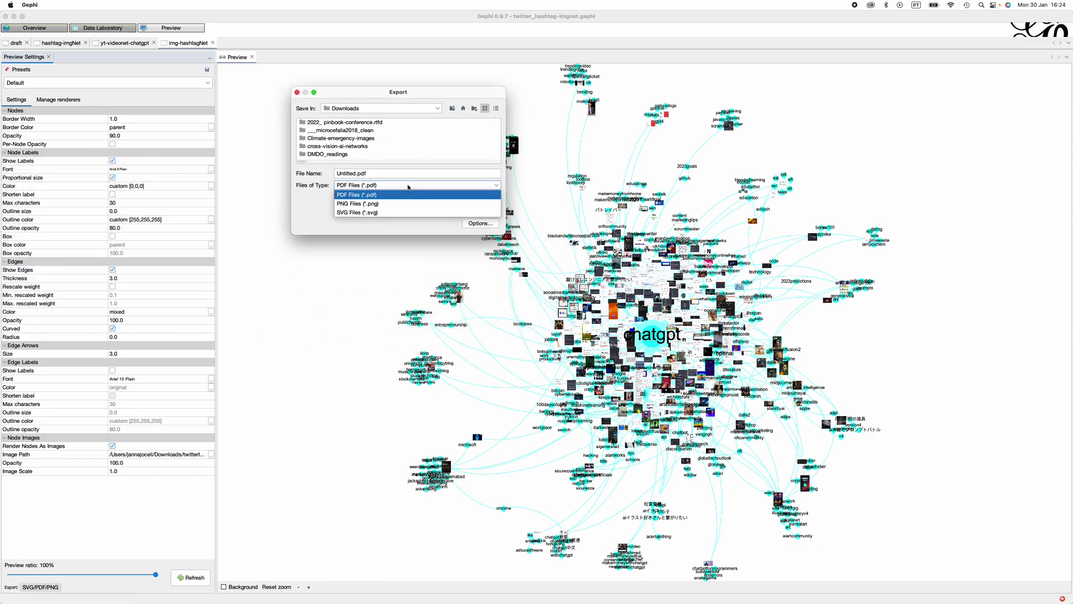
pyautogui.click(405, 204)
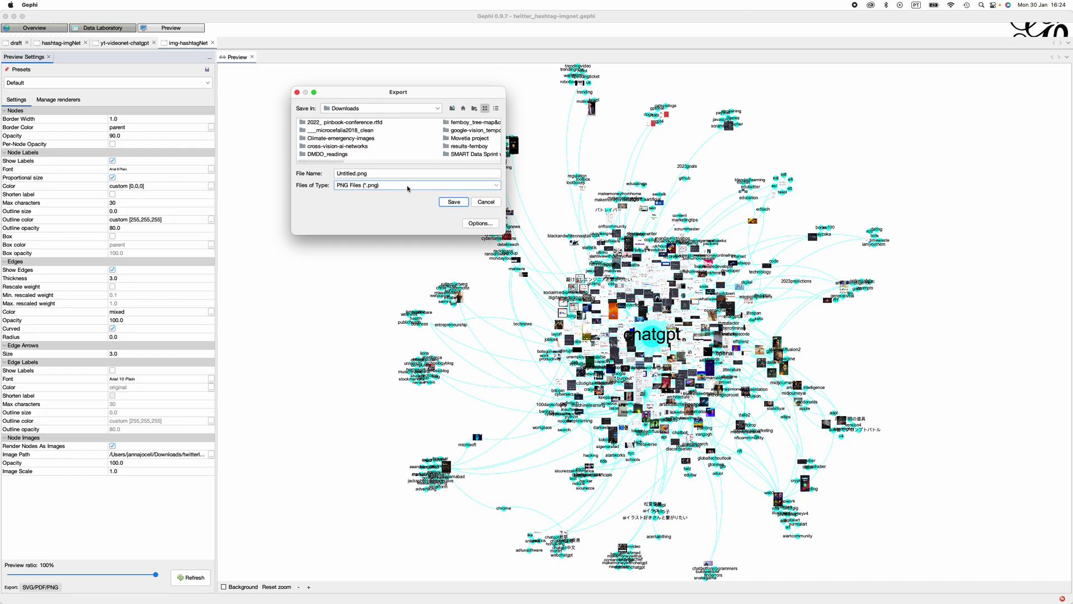
pyautogui.click(407, 188)
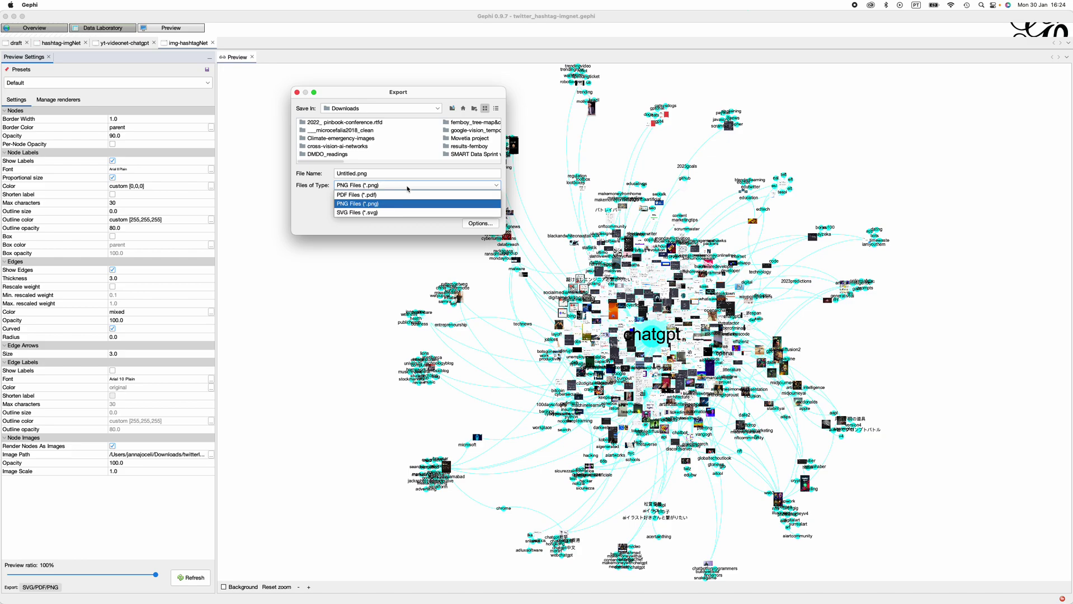
pyautogui.click(397, 213)
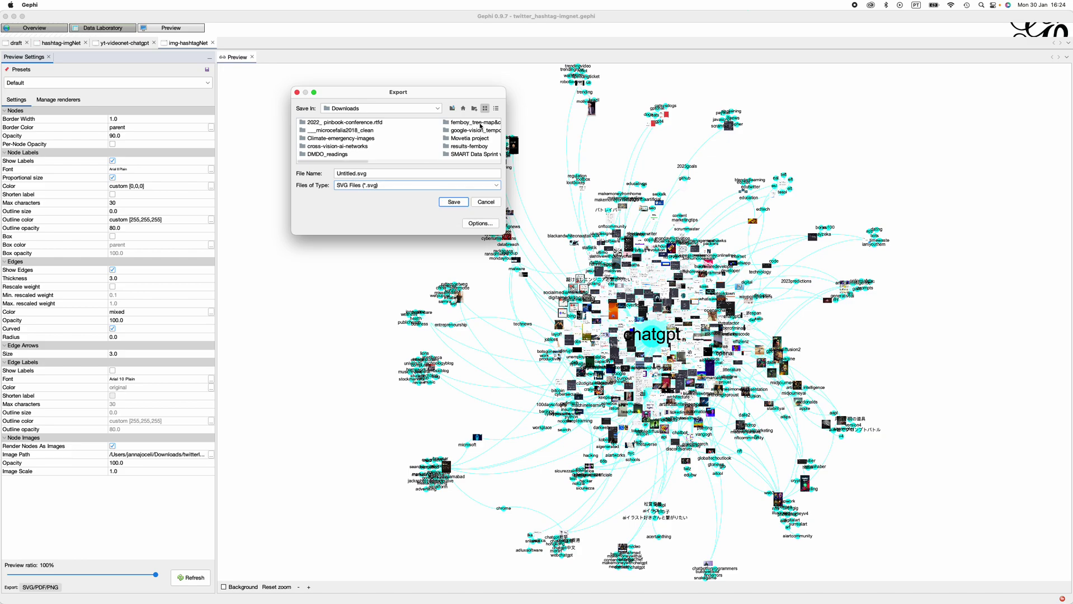
# Show the Downloads files as a detailed list sorted by newest modified date, and widen the export dialog and its Name column.
pyautogui.click(496, 109)
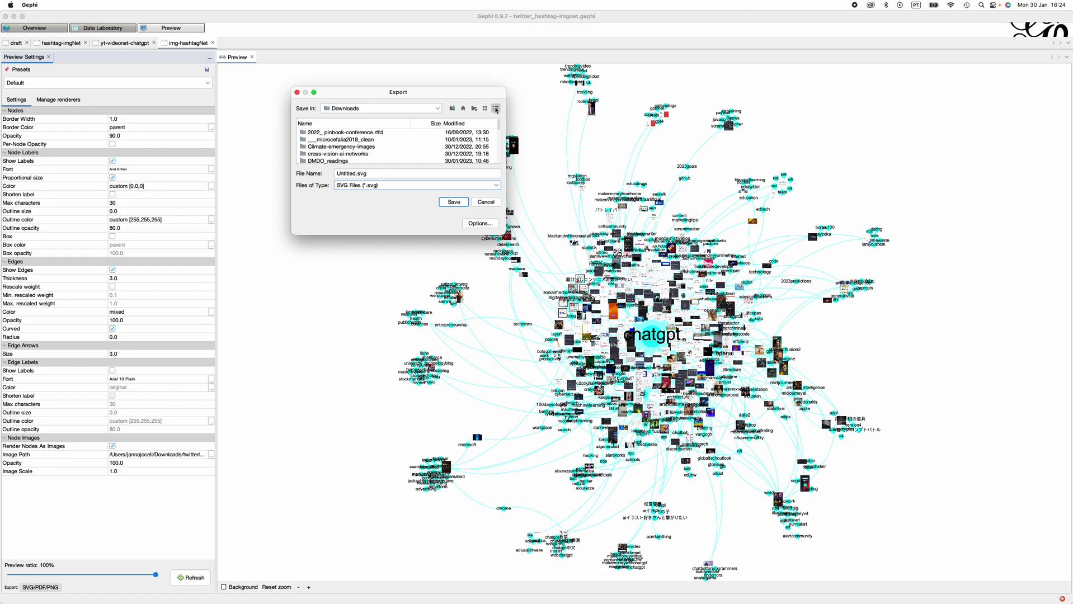
pyautogui.click(465, 124)
pyautogui.click(465, 124)
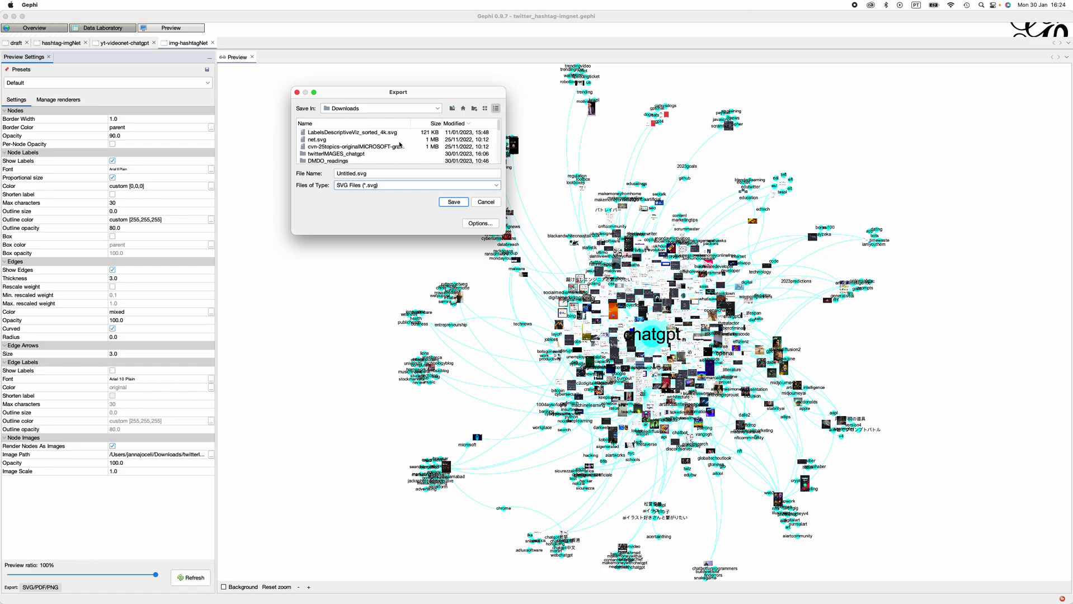
pyautogui.click(468, 124)
pyautogui.click(469, 124)
pyautogui.moveTo(507, 127); pyautogui.dragTo(620, 126)
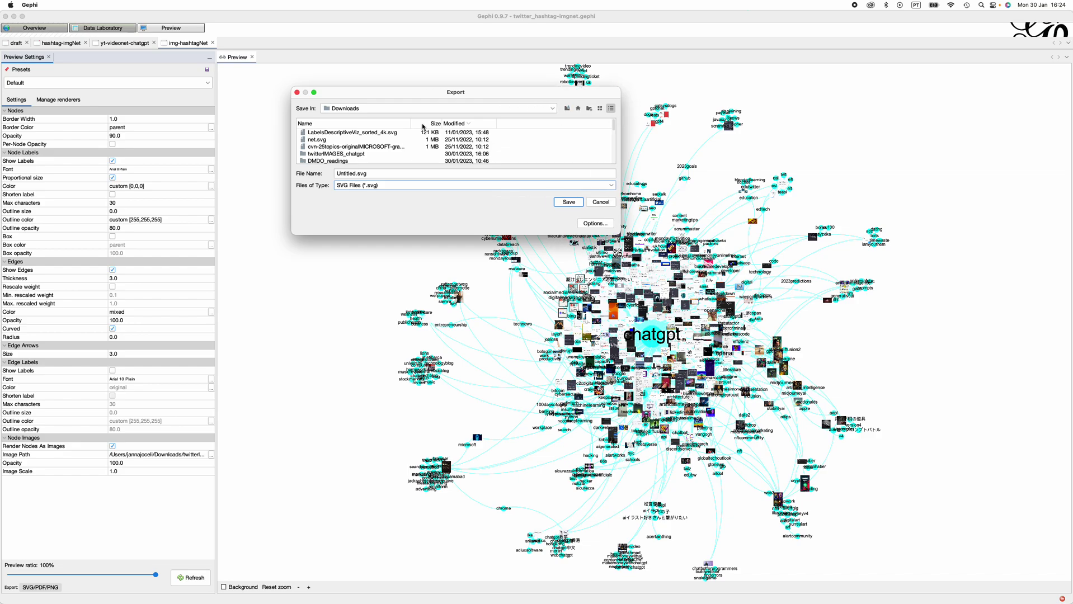
pyautogui.moveTo(410, 123); pyautogui.dragTo(474, 123)
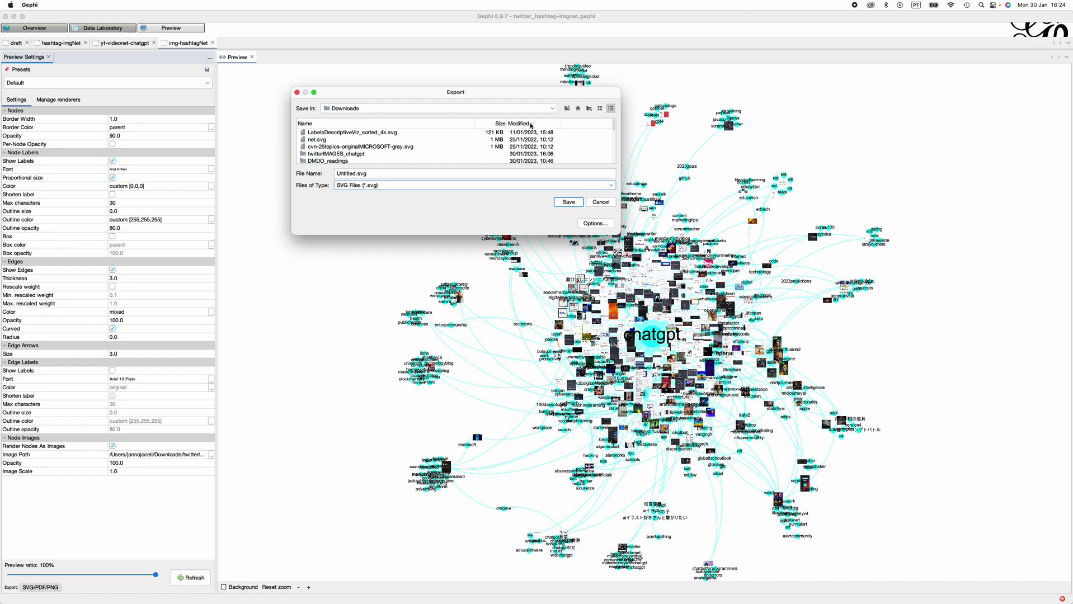
# Look through the Downloads list in the export dialog, reversing the modified-date order and restoring newest first.
pyautogui.scroll(-5, 372, 137)
pyautogui.scroll(-5, 372, 137)
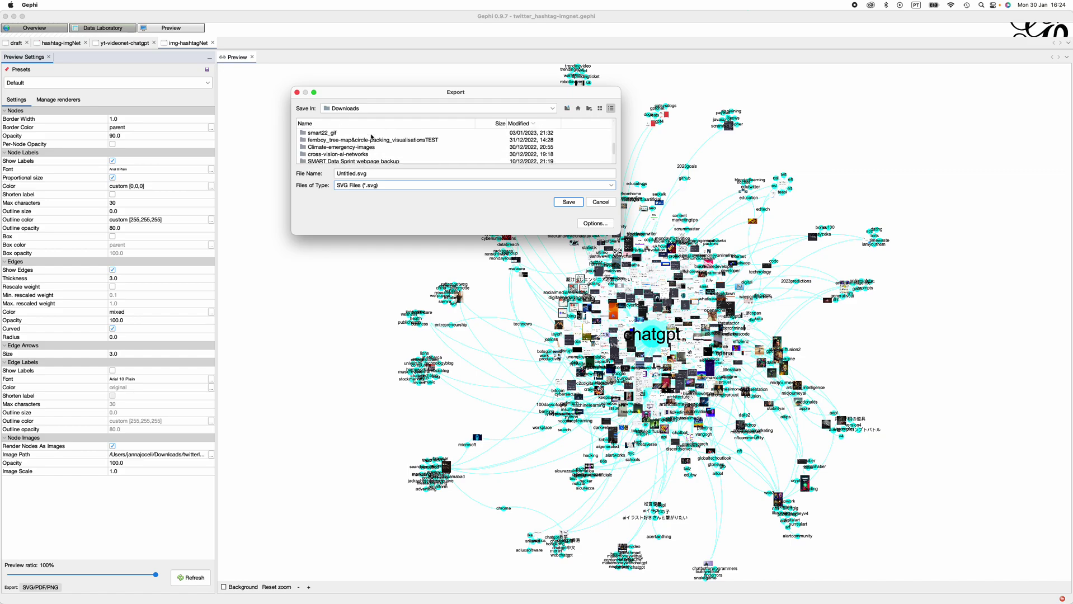
pyautogui.click(524, 123)
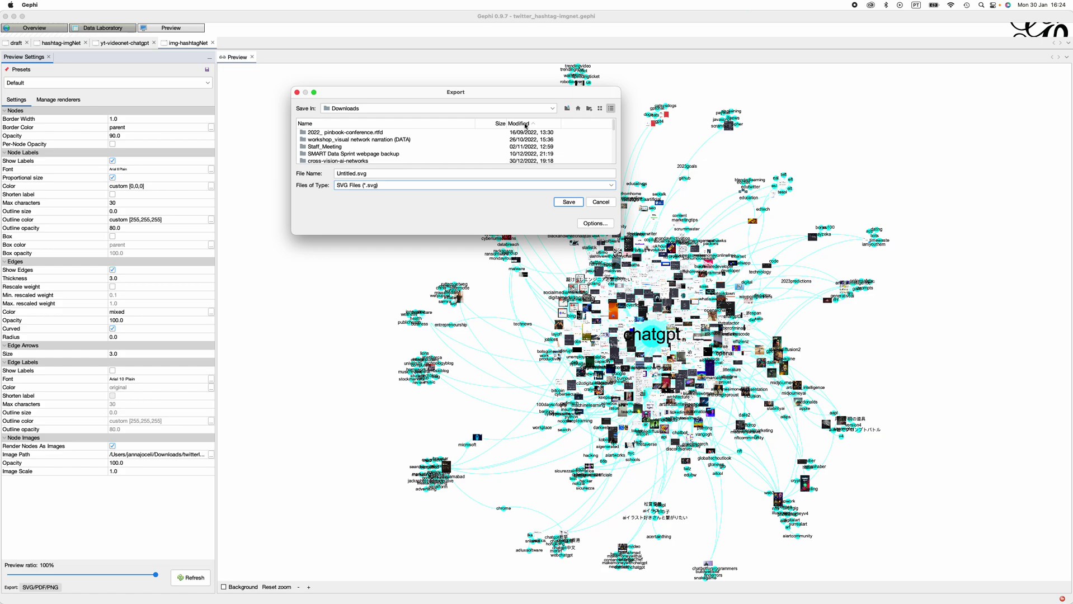
pyautogui.click(524, 123)
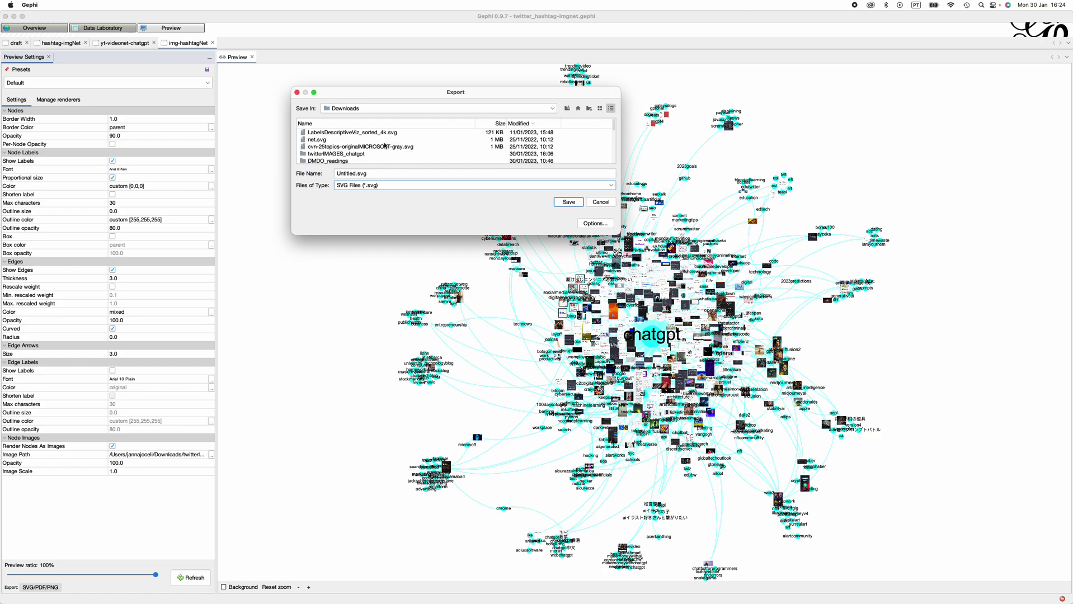
pyautogui.scroll(-10, 384, 146)
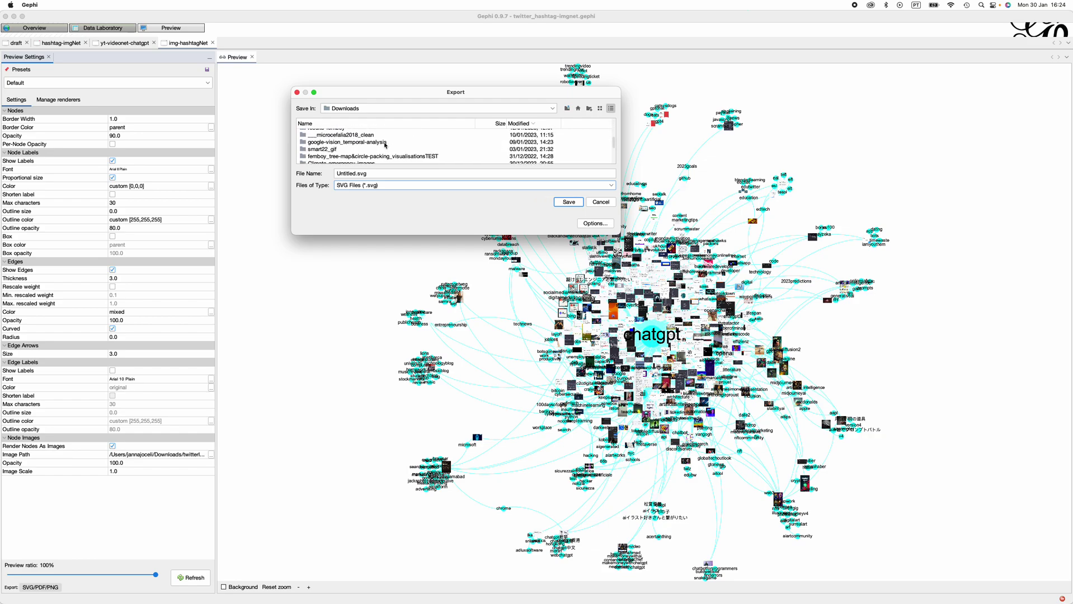
pyautogui.scroll(-2, 385, 145)
# Name the SVG export hashtag-imageNet-twitter and save it in Downloads.
pyautogui.click(357, 174)
pyautogui.doubleClick(355, 173)
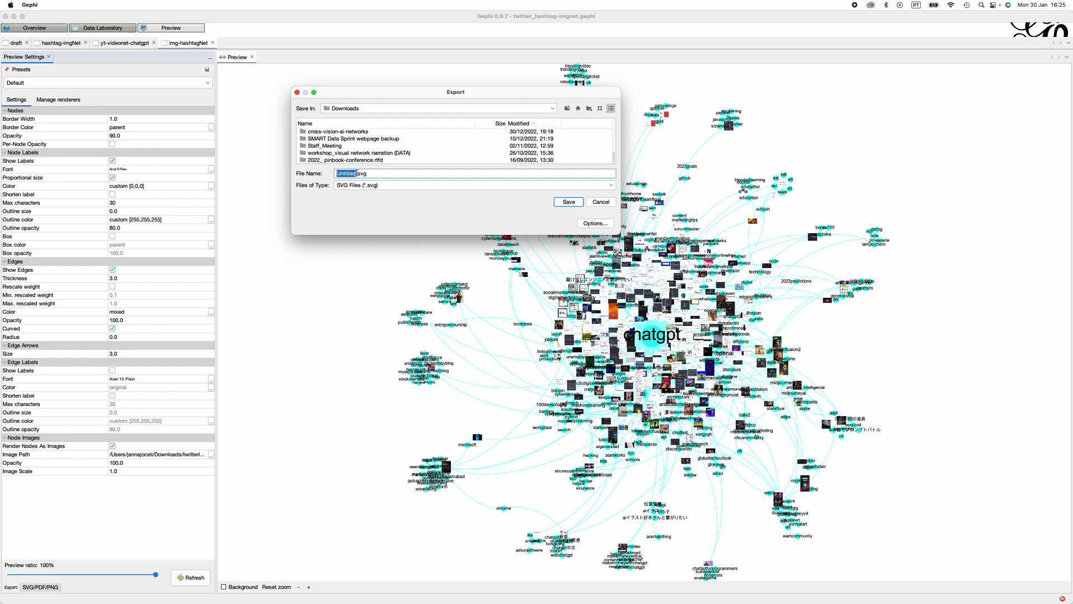
pyautogui.write('hashtg')
pyautogui.press('BackSpace')
pyautogui.write('ag_imageNet-twitter')
pyautogui.click(568, 202)
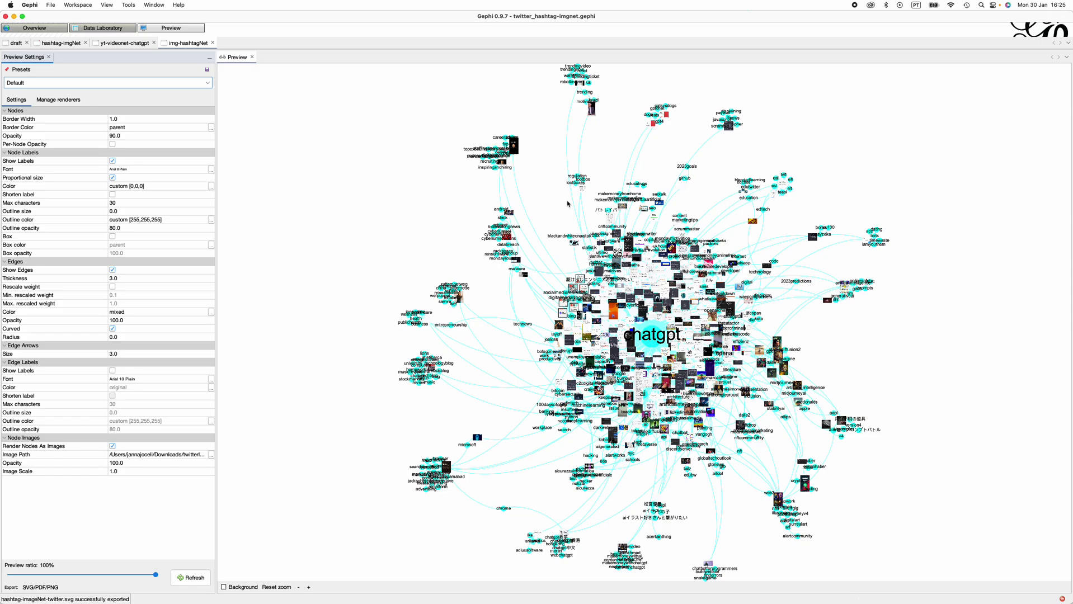
# Switch to the Downloads folder in Finder.
pyautogui.press('super+Tab')
pyautogui.press('super+Tab')
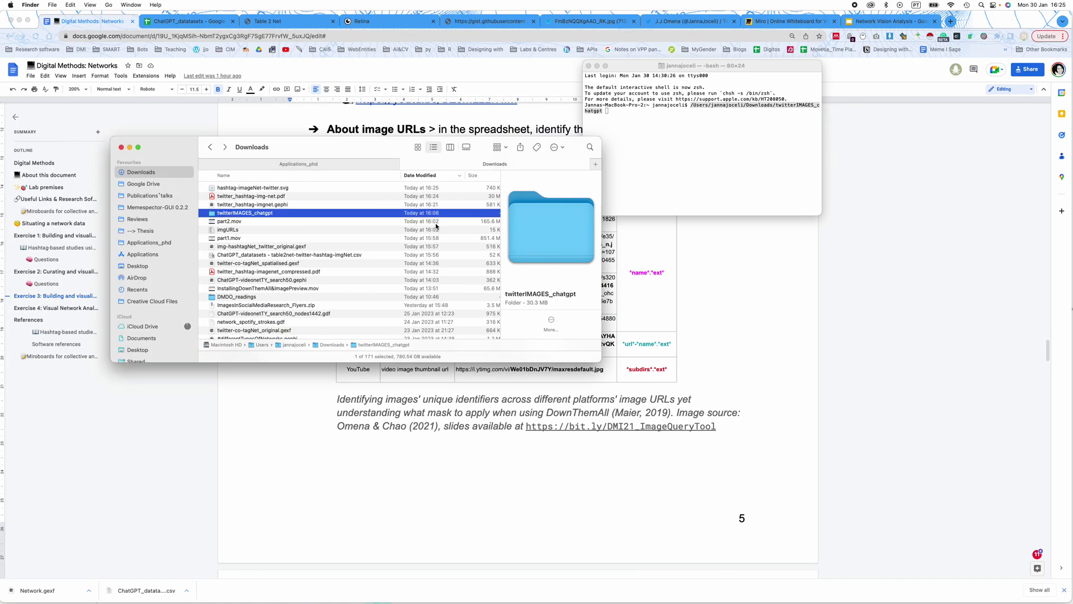
pyautogui.click(272, 189)
pyautogui.click(272, 189)
pyautogui.rightClick(273, 192)
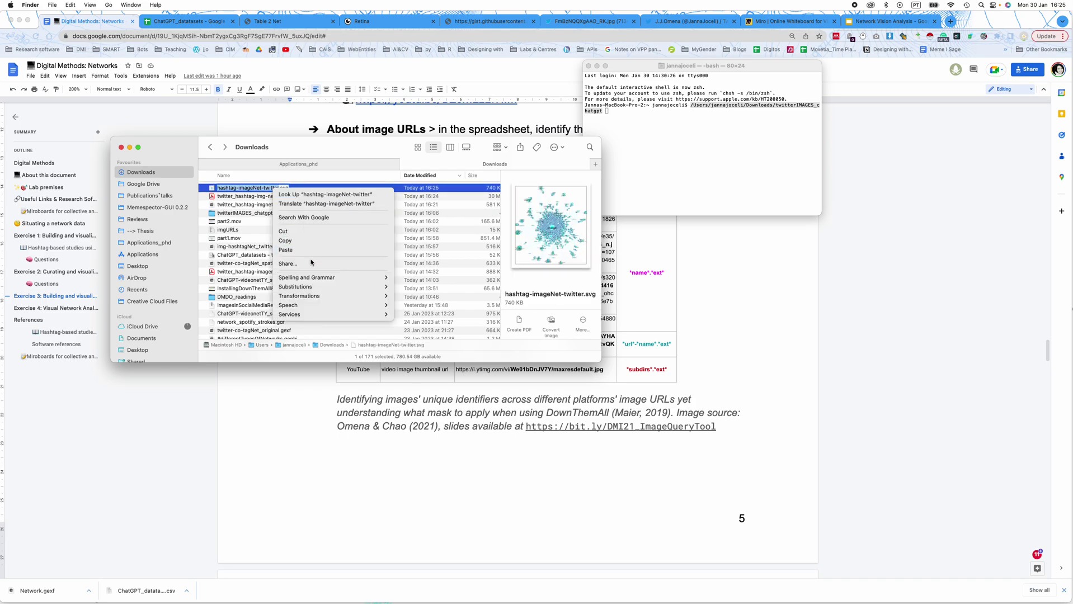
pyautogui.click(310, 231)
pyautogui.click(268, 205)
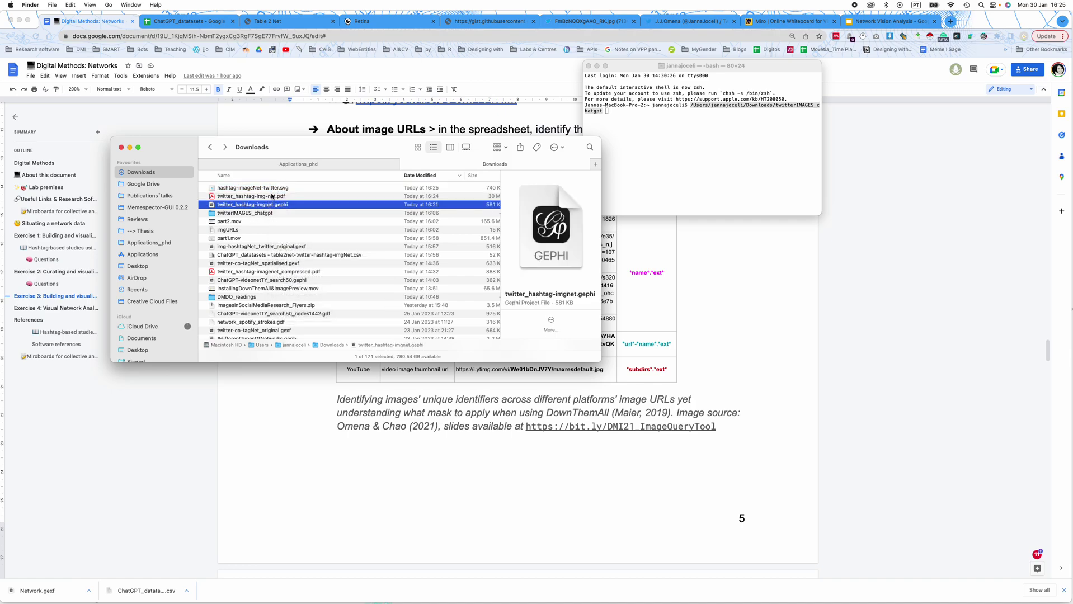
# Open hashtag-imageNet-twitter.svg from Downloads with Google Chrome and look over the upper and central parts of the network.
pyautogui.click(278, 188)
pyautogui.rightClick(296, 188)
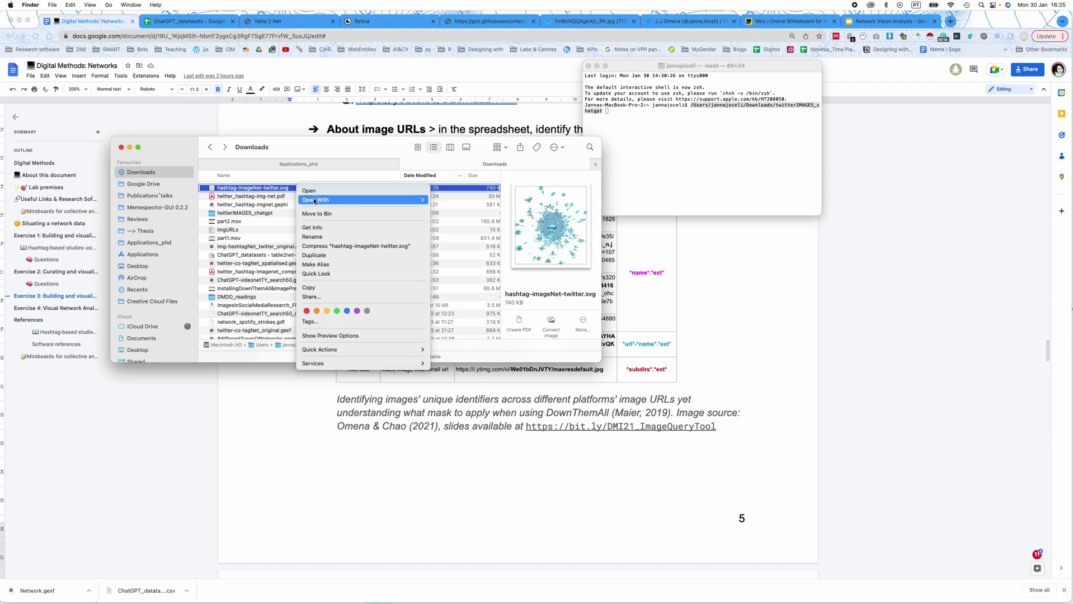
pyautogui.moveTo(335, 200)
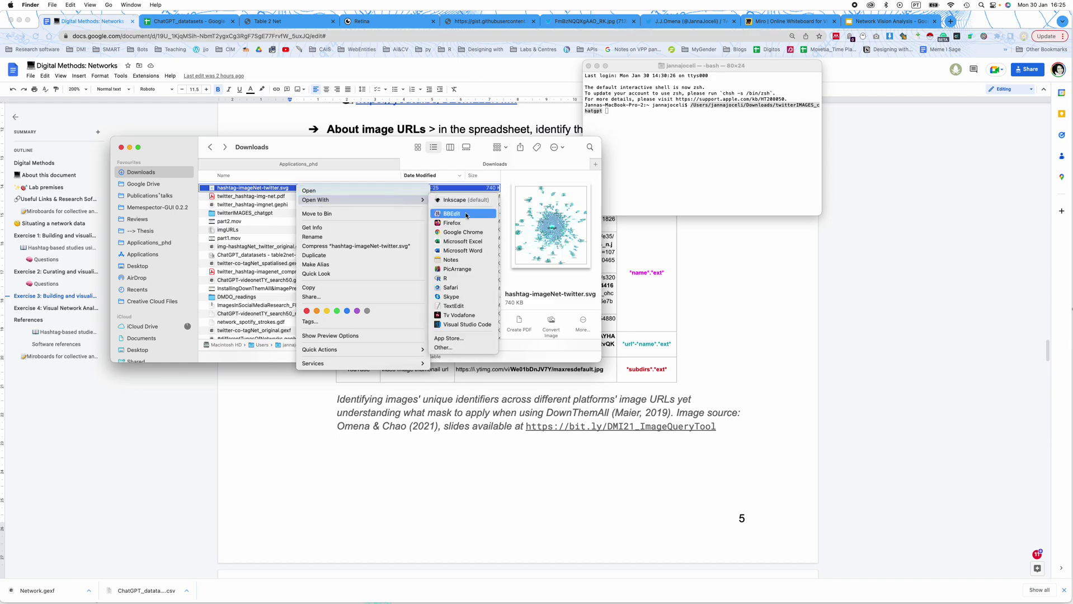
pyautogui.click(467, 233)
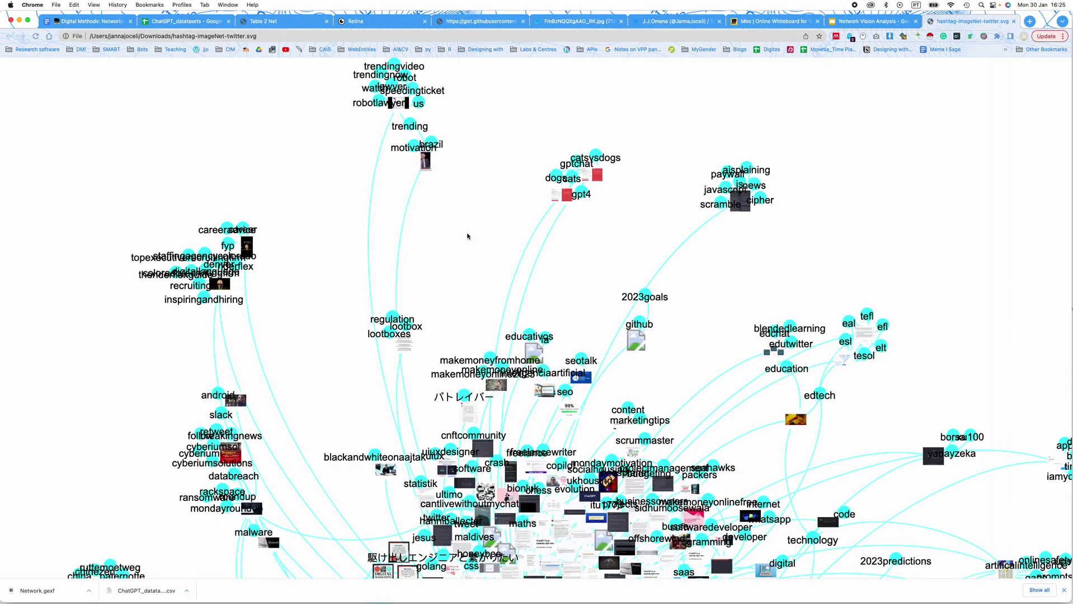
pyautogui.scroll(-5, 411, 387)
pyautogui.scroll(-2, 411, 387)
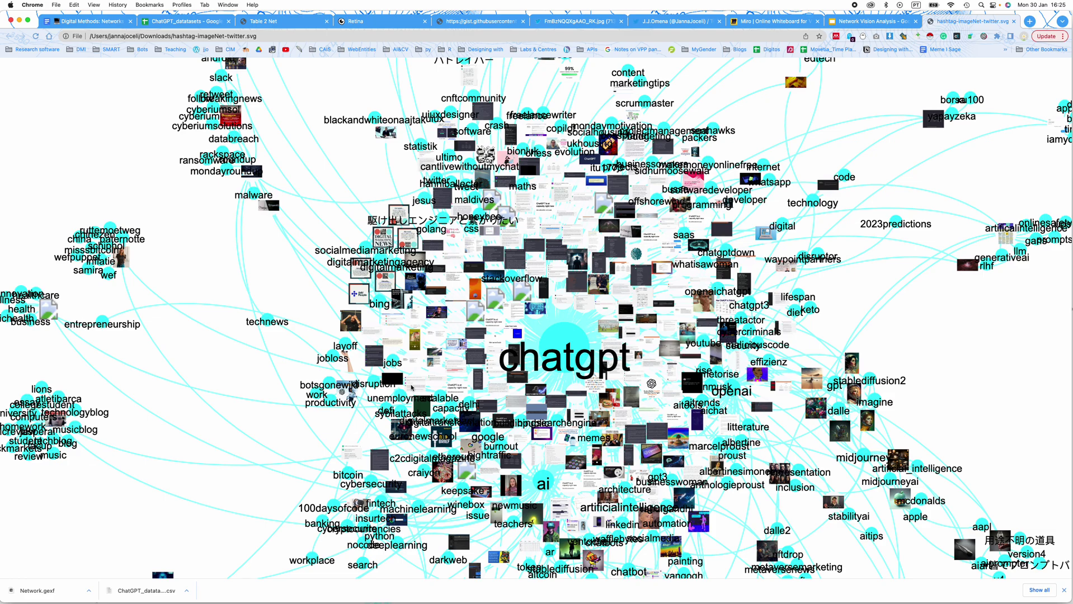
# Open twitter_hashtag-img-net.pdf from Downloads in Acrobat Reader, accept the default reading options, and look over the network's upper part.
pyautogui.press('super+Tab')
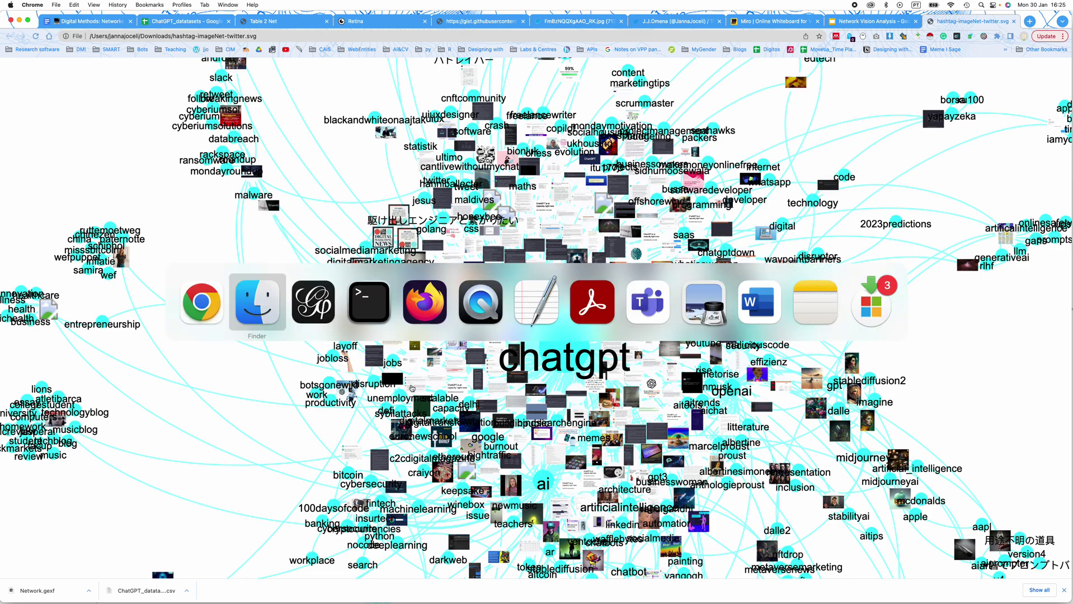
pyautogui.click(282, 197)
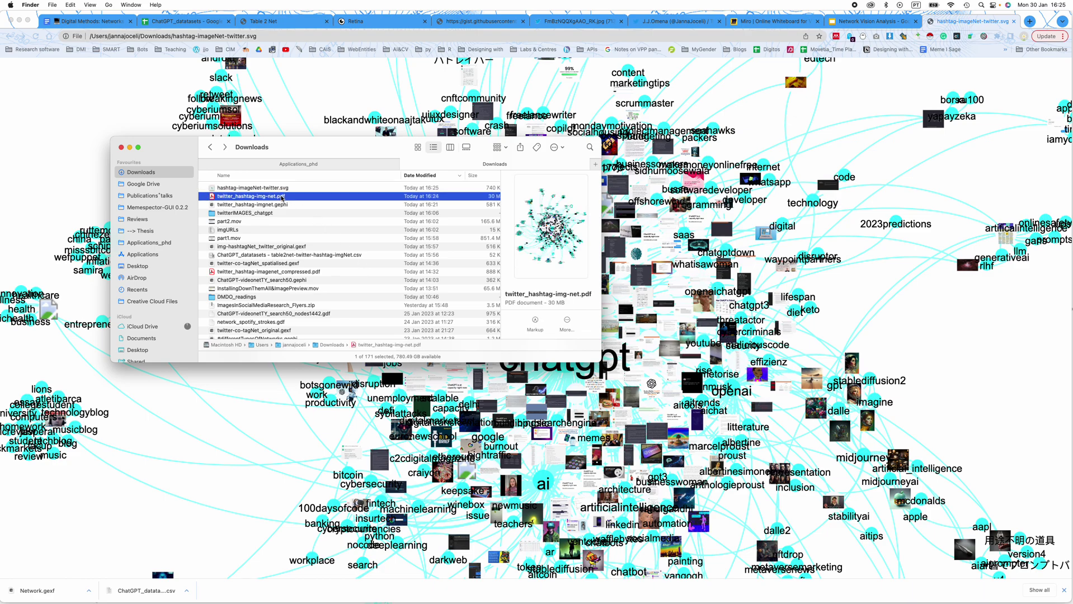
pyautogui.doubleClick(281, 197)
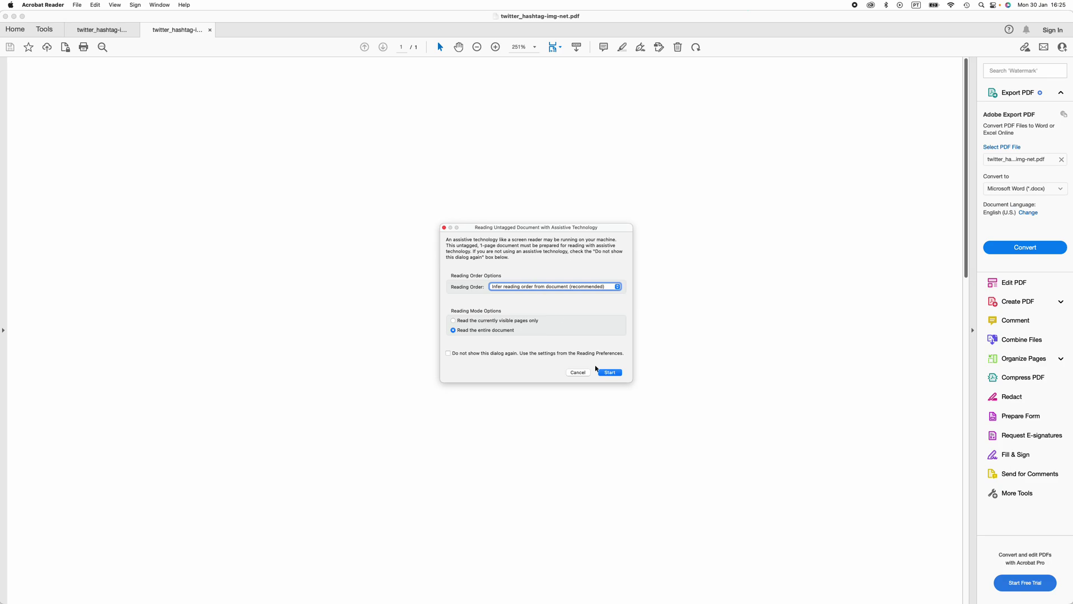
pyautogui.click(609, 373)
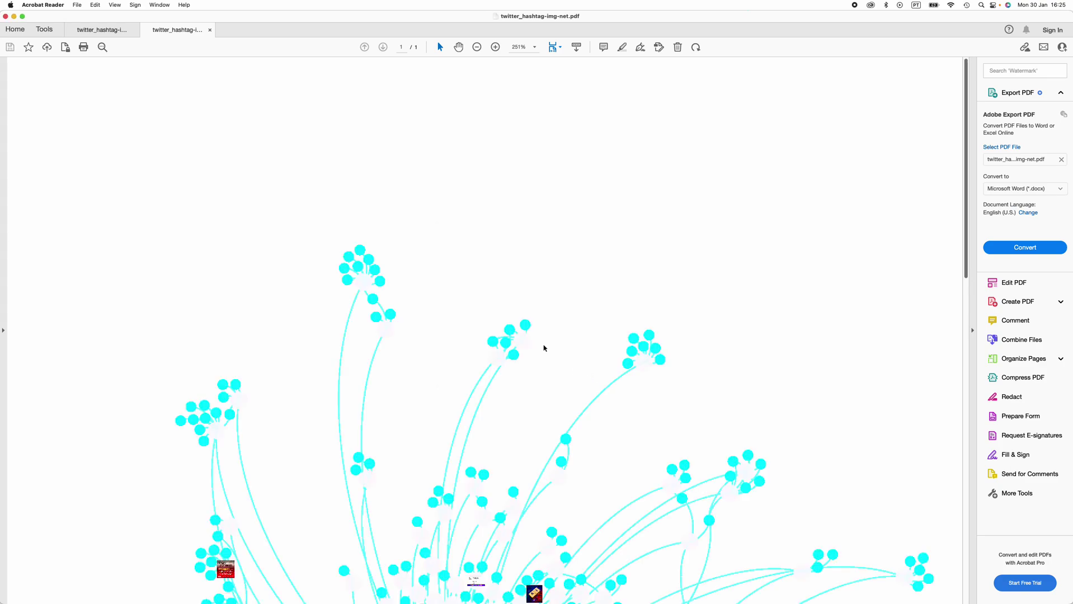
pyautogui.scroll(-5, 543, 348)
pyautogui.scroll(-1, 543, 349)
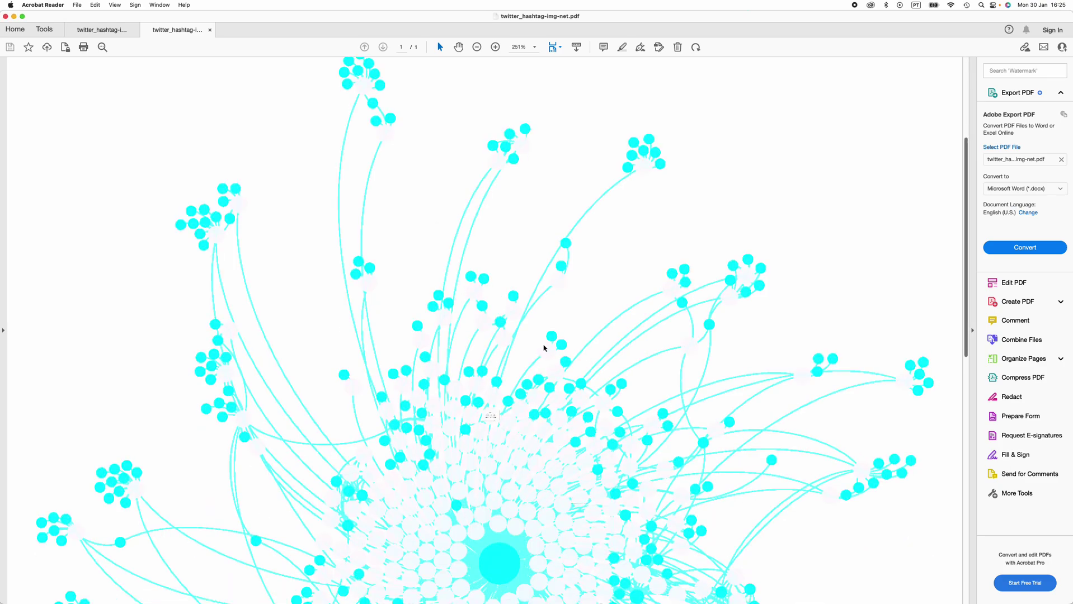
pyautogui.scroll(-1, 544, 348)
# Switch to Gephi, run the Label Adjust layout briefly on the hashtag-image network, and refresh its preview.
pyautogui.press('super+Tab')
pyautogui.press('super+Tab')
pyautogui.press('super+Tab')
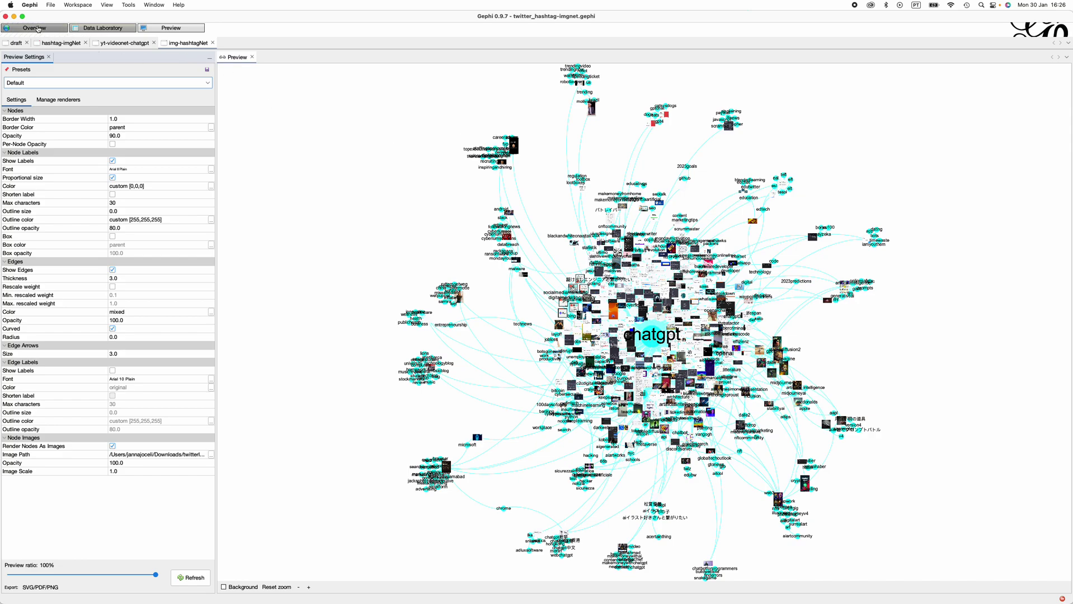
pyautogui.click(35, 28)
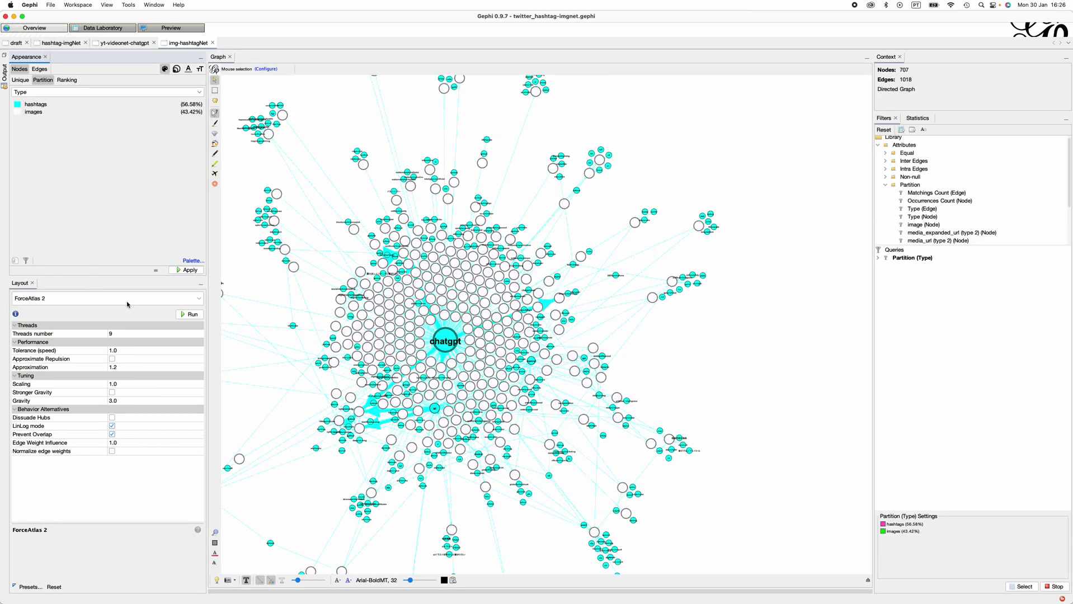
pyautogui.click(128, 303)
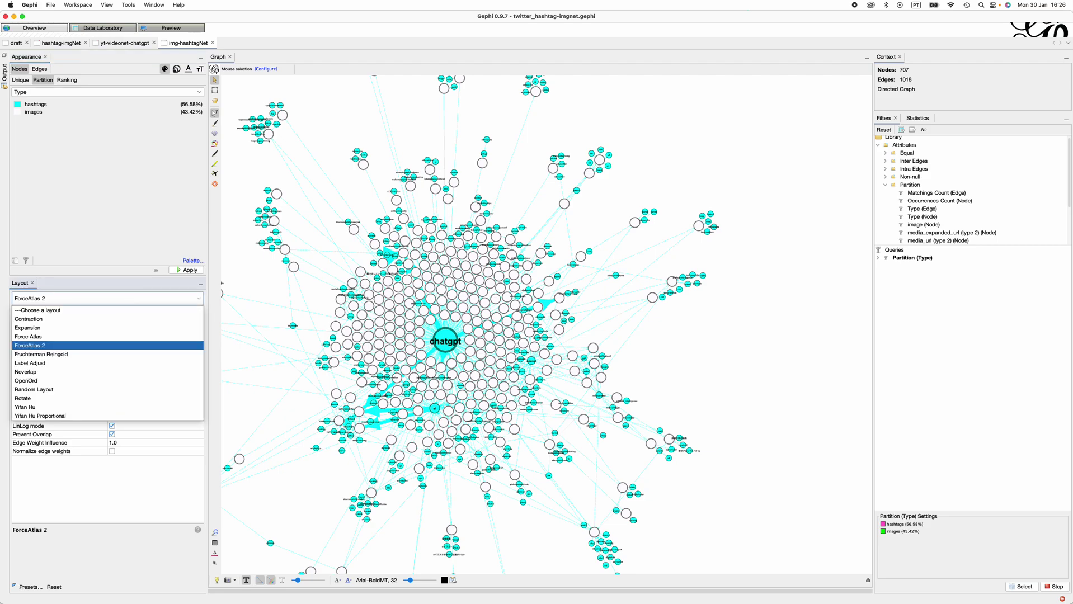
pyautogui.click(60, 364)
pyautogui.click(191, 314)
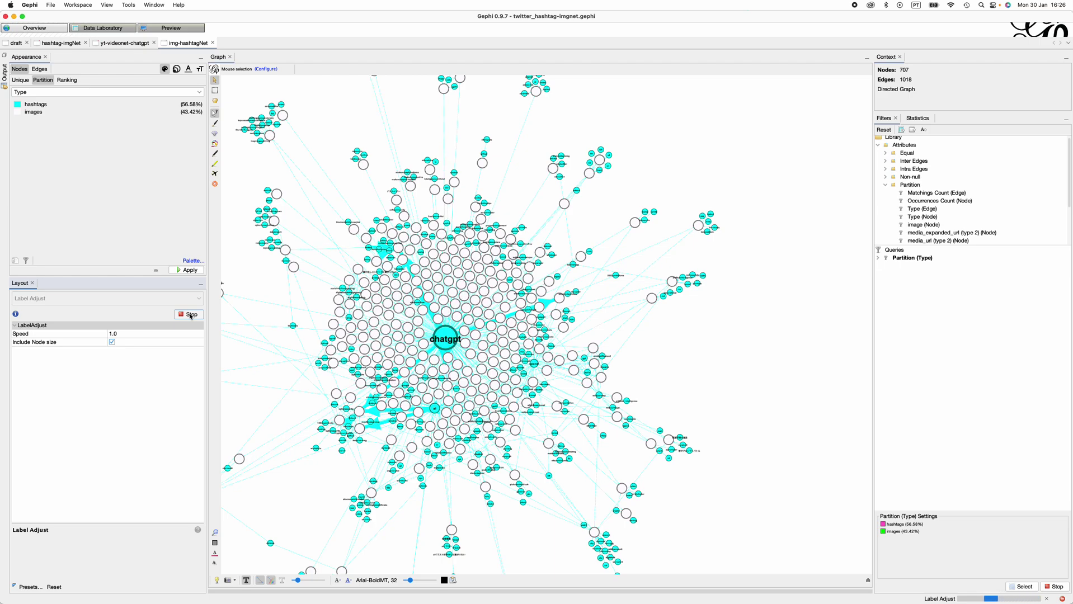
pyautogui.click(191, 315)
pyautogui.click(171, 28)
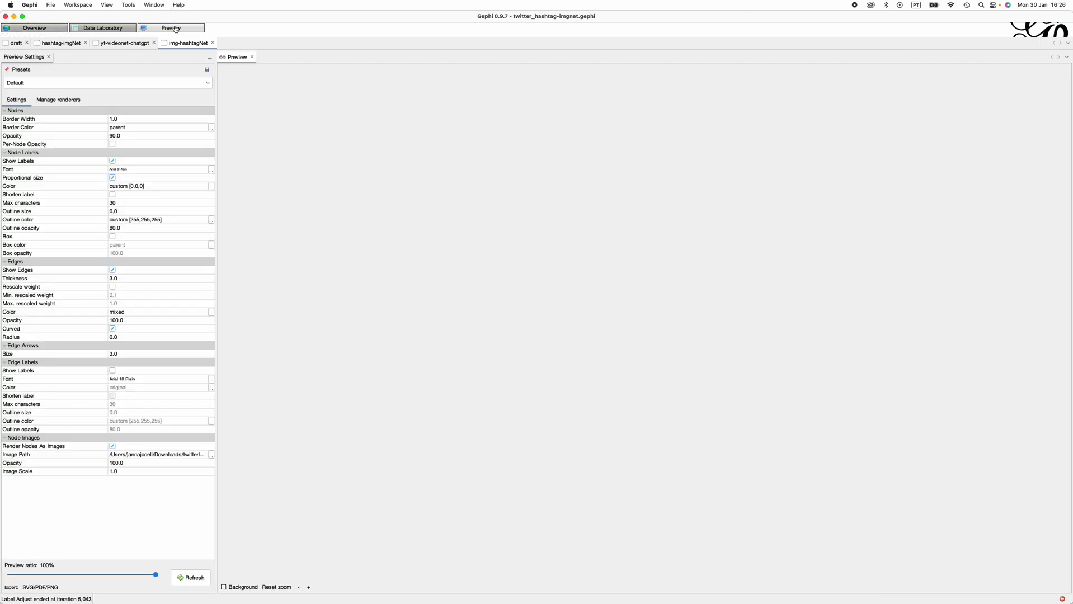
pyautogui.click(187, 579)
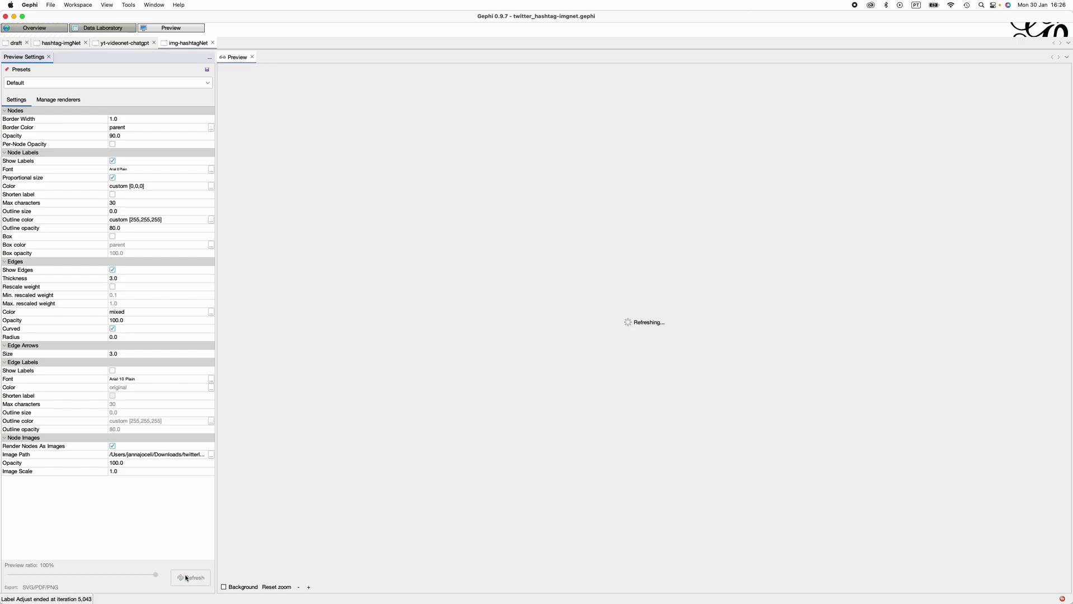